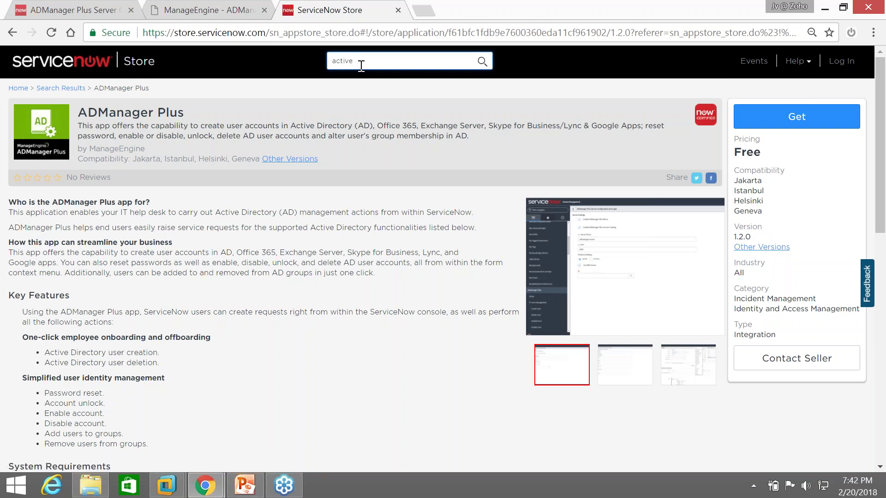
Search the Store for 'active directory' and open the ManageEngine ADManager Plus 1.2.0 listing
{"action": "type", "text": "directory"}
{"action": "key", "text": "Return"}
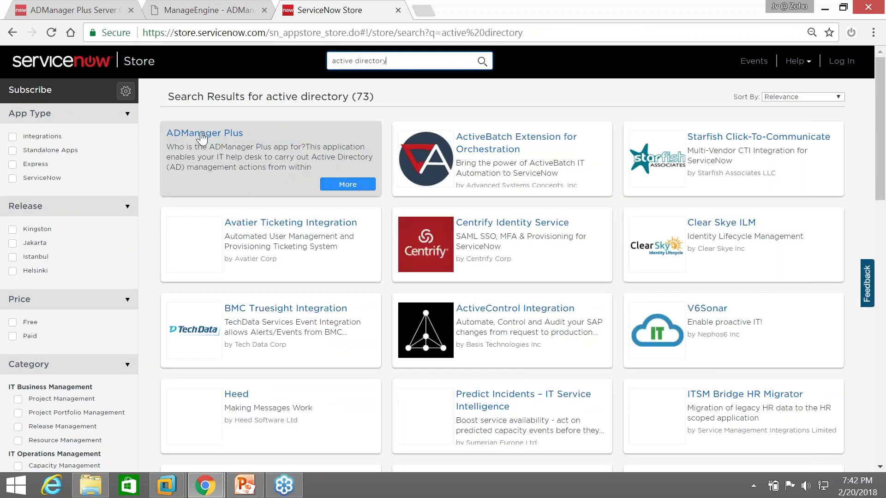
{"action": "left_click", "coordinate": [257, 185]}
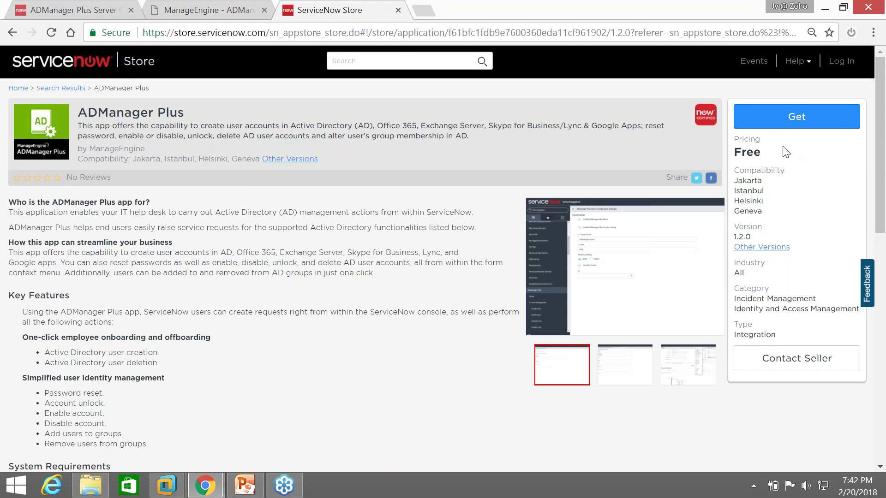
{"action": "scroll", "coordinate": [297, 295], "scroll_direction": "down", "scroll_amount": 3}
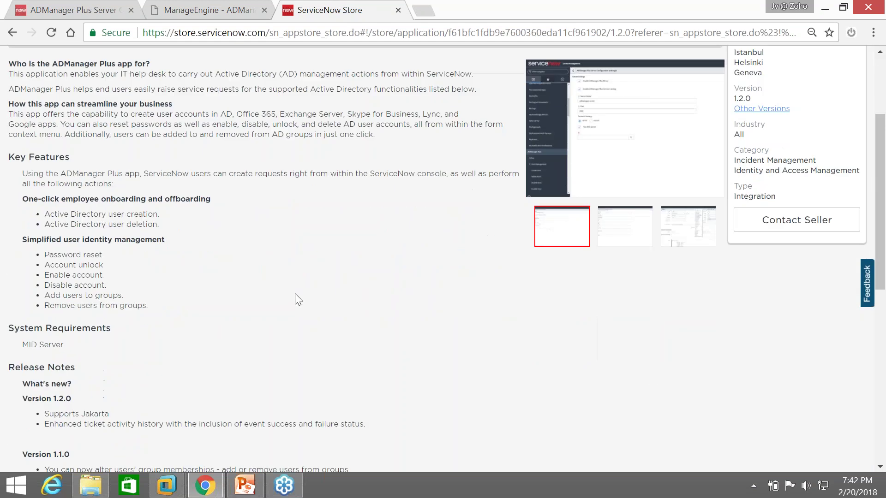
{"action": "scroll", "coordinate": [295, 294], "scroll_direction": "up", "scroll_amount": 3}
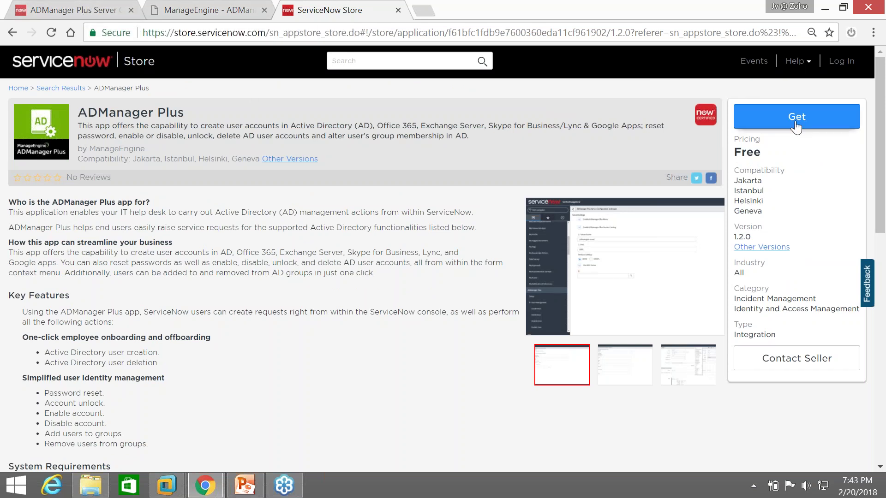
On the ADManager Plus server configuration page, re-enable the ADManager Plus Service Catalog
{"action": "left_click", "coordinate": [46, 11]}
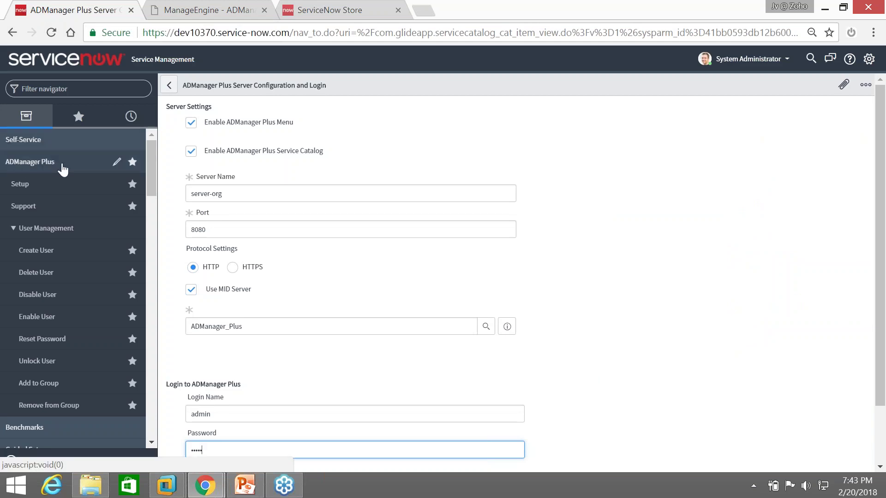
{"action": "left_click", "coordinate": [59, 167]}
{"action": "left_click", "coordinate": [59, 167]}
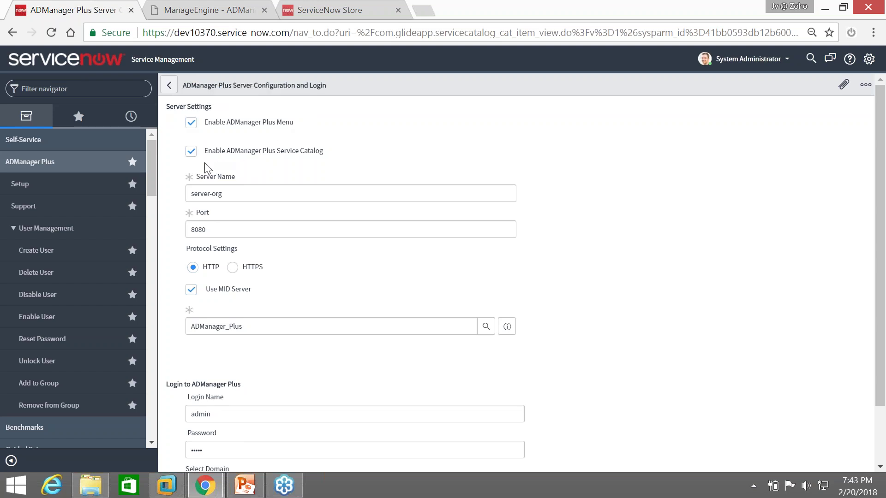
{"action": "scroll", "coordinate": [210, 160], "scroll_direction": "down", "scroll_amount": 1}
{"action": "scroll", "coordinate": [209, 156], "scroll_direction": "up", "scroll_amount": 1}
{"action": "left_click", "coordinate": [307, 152]}
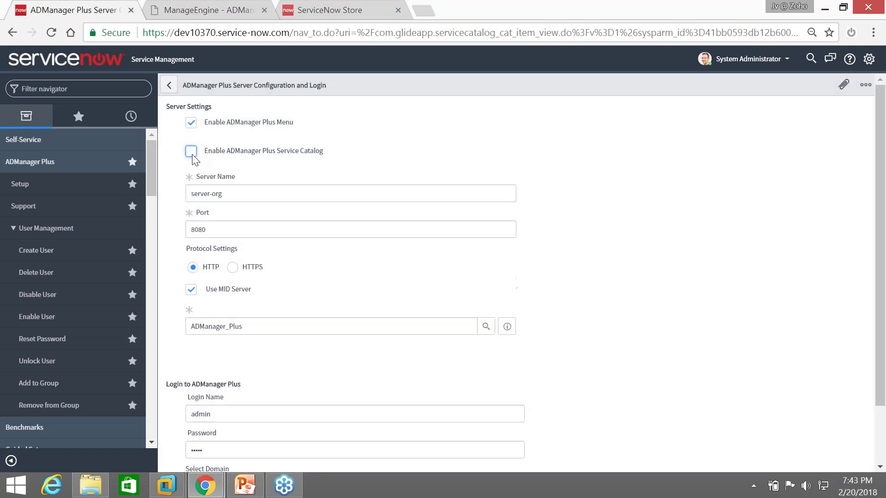
{"action": "left_click", "coordinate": [191, 153]}
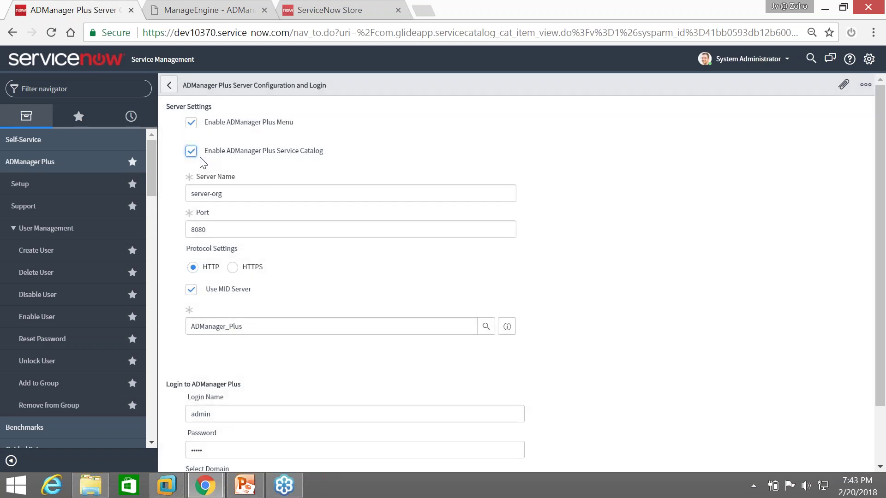
Confirm server name server-org and port 8080, submit, and move to the ADManager Plus console
{"action": "left_click", "coordinate": [247, 190]}
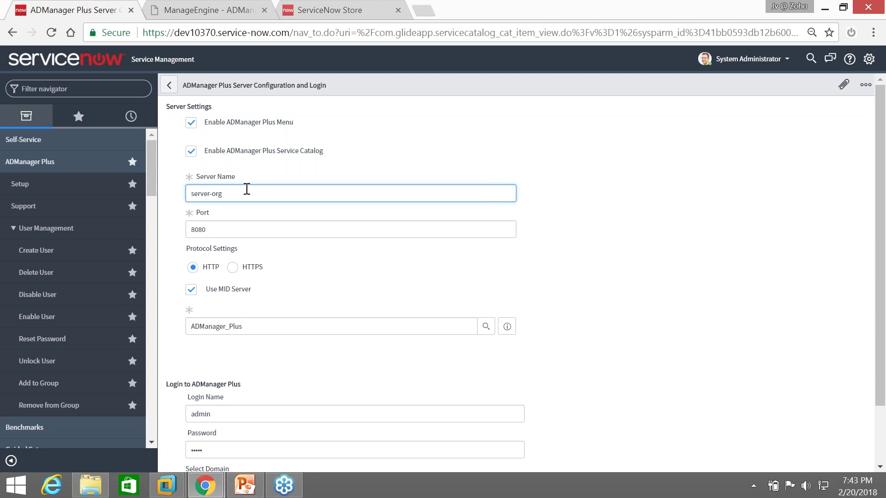
{"action": "left_click", "coordinate": [242, 226]}
{"action": "left_click", "coordinate": [247, 193]}
{"action": "left_click", "coordinate": [259, 223]}
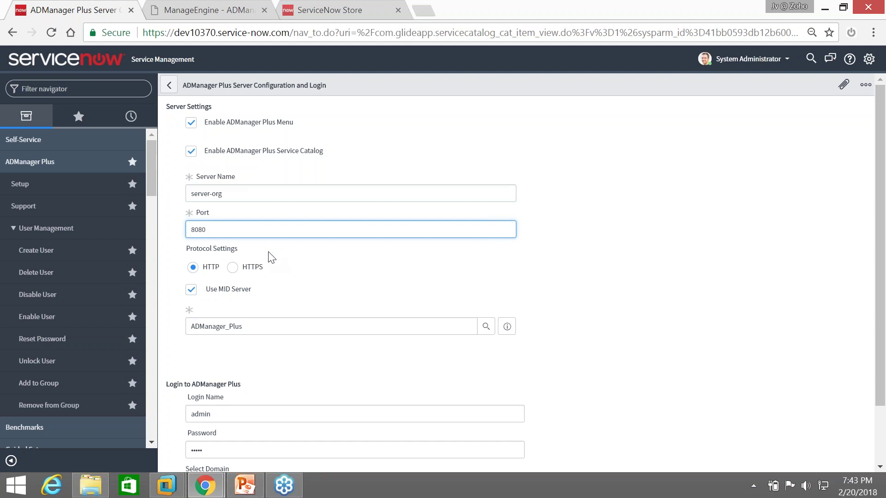
{"action": "scroll", "coordinate": [271, 256], "scroll_direction": "down", "scroll_amount": 2}
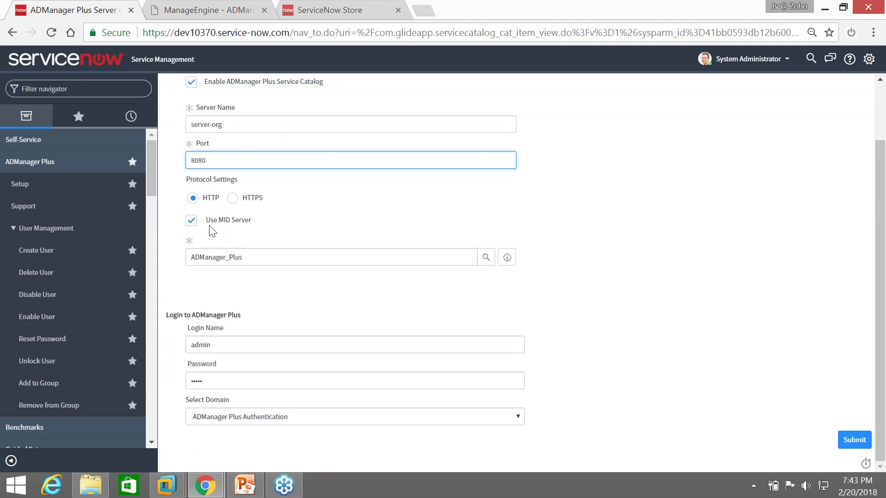
{"action": "mouse_move", "coordinate": [211, 229]}
{"action": "left_click", "coordinate": [852, 442]}
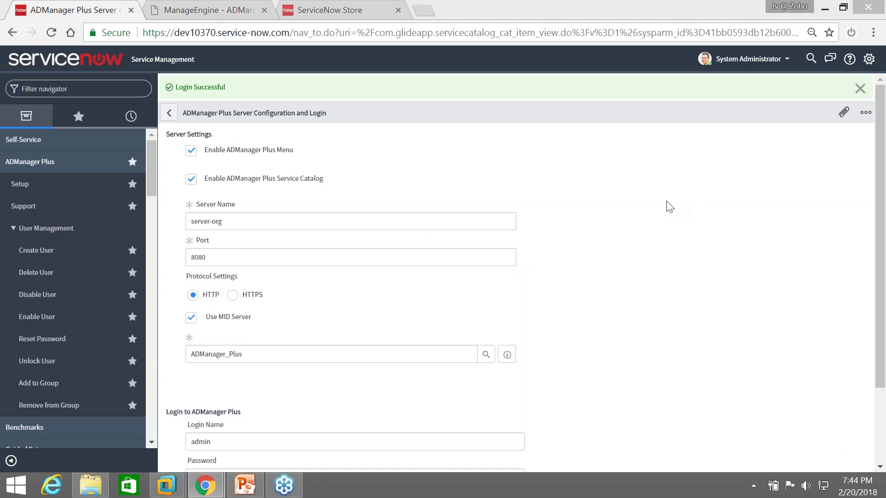
{"action": "left_click", "coordinate": [208, 14]}
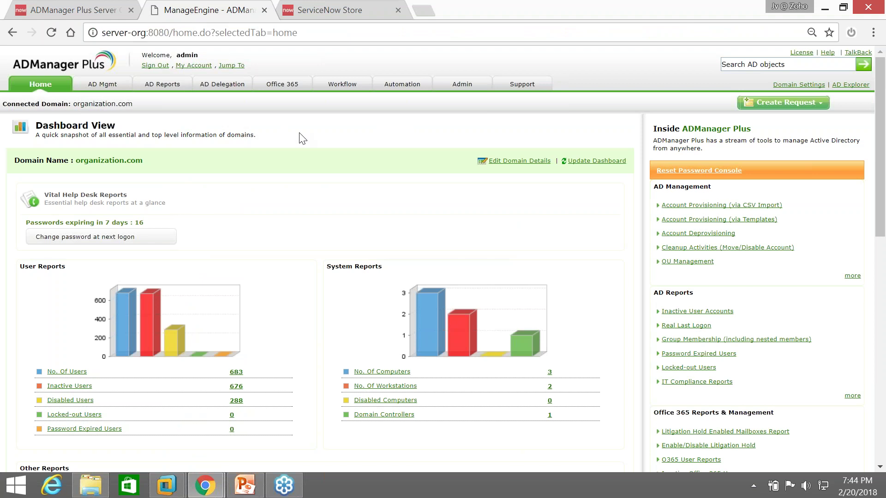
Browse the AD Mgmt and AD Reports tabs, then open Admin's Customize Naming Formats page
{"action": "left_click", "coordinate": [102, 84]}
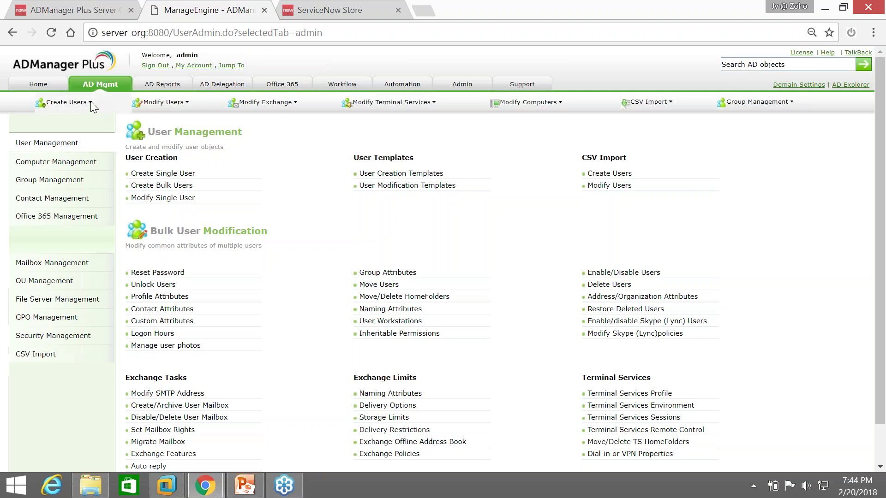
{"action": "left_click", "coordinate": [162, 84]}
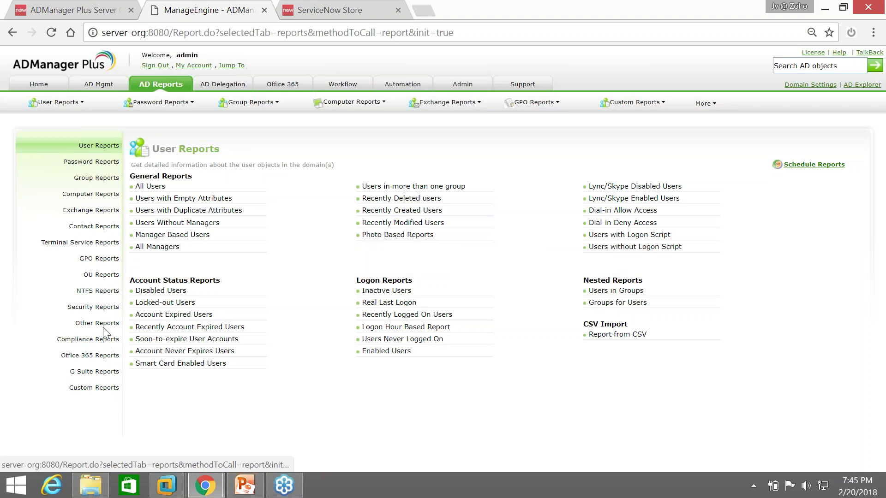
{"action": "mouse_move", "coordinate": [401, 96]}
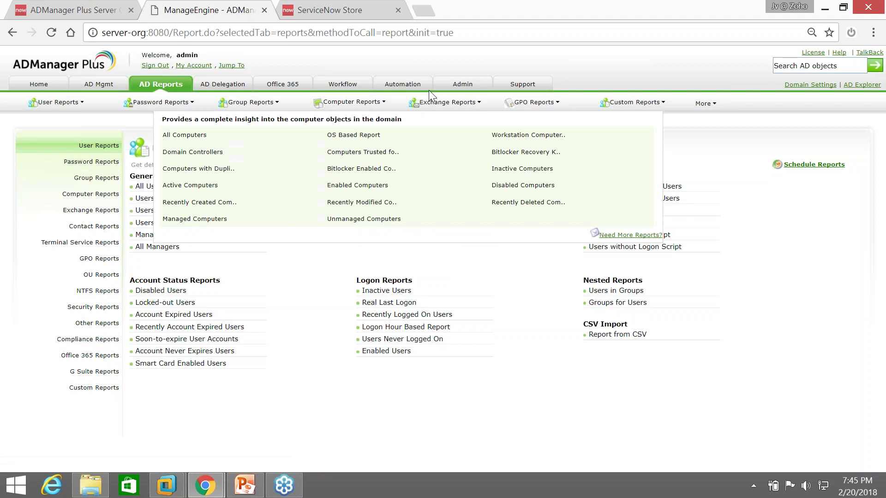
{"action": "left_click", "coordinate": [461, 84]}
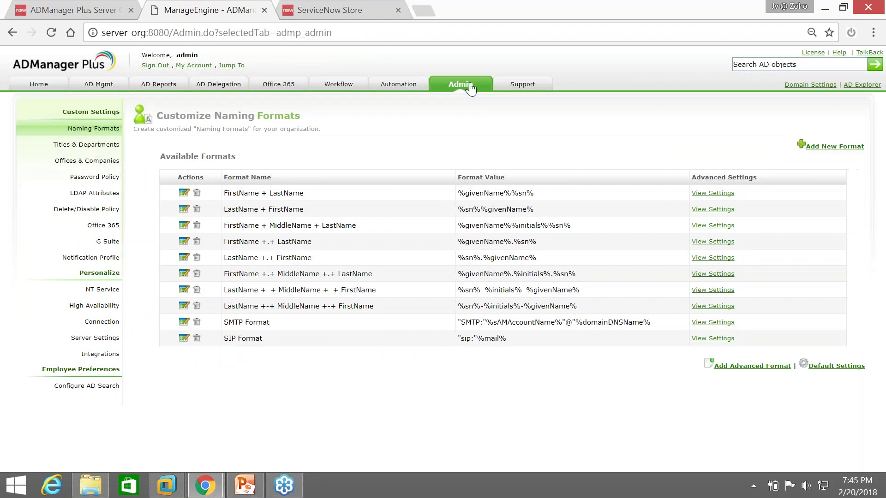
In Integrations, verify the ServiceNow URL dev10370.service-now.com, test the connection and save
{"action": "left_click", "coordinate": [101, 354]}
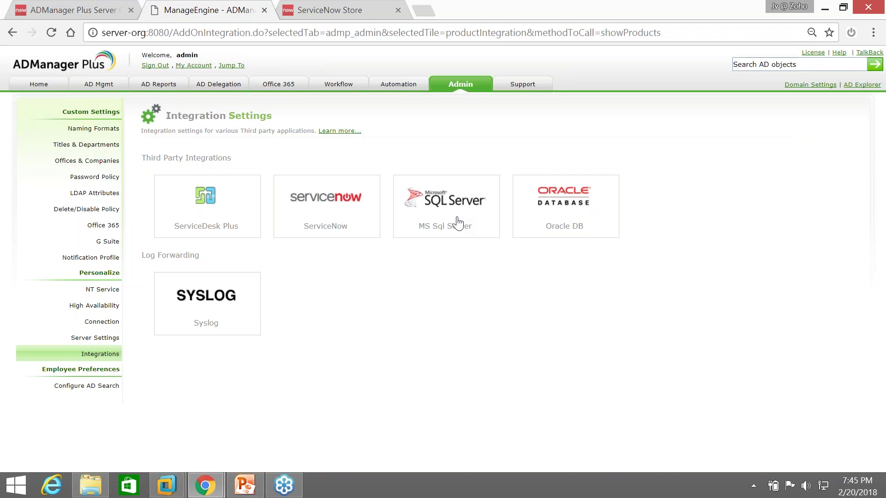
{"action": "left_click", "coordinate": [333, 197]}
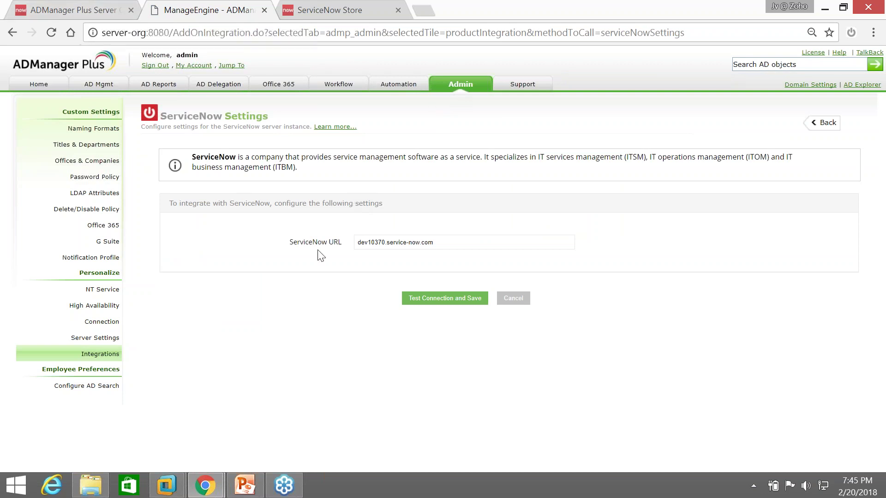
{"action": "left_click_drag", "start_coordinate": [358, 241], "coordinate": [446, 241]}
{"action": "left_click", "coordinate": [372, 287]}
{"action": "left_click", "coordinate": [430, 299]}
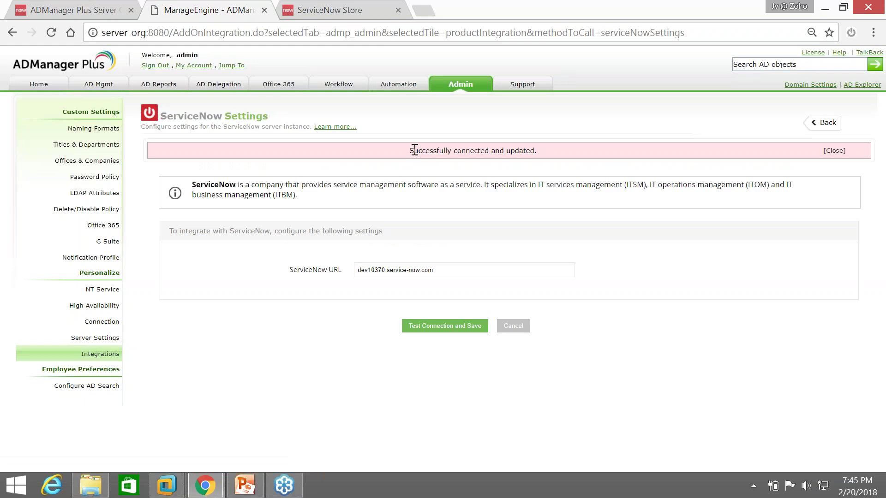
{"action": "left_click_drag", "start_coordinate": [410, 151], "coordinate": [538, 153]}
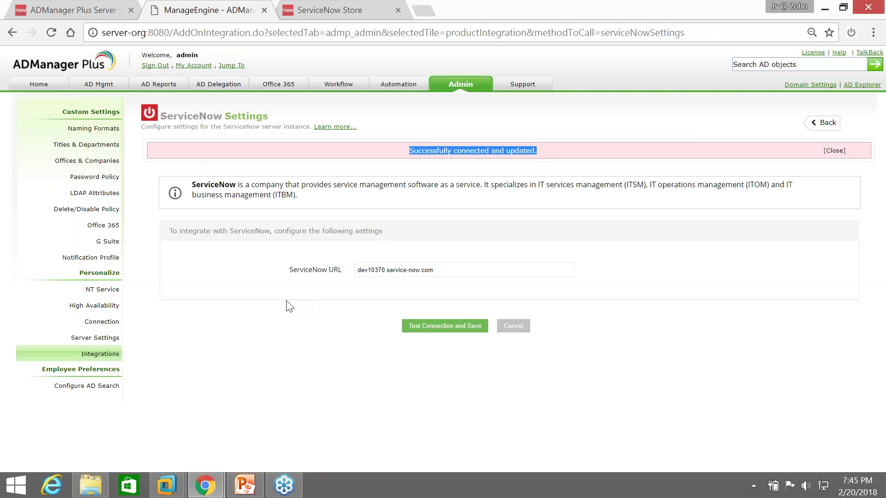
{"action": "left_click", "coordinate": [266, 309]}
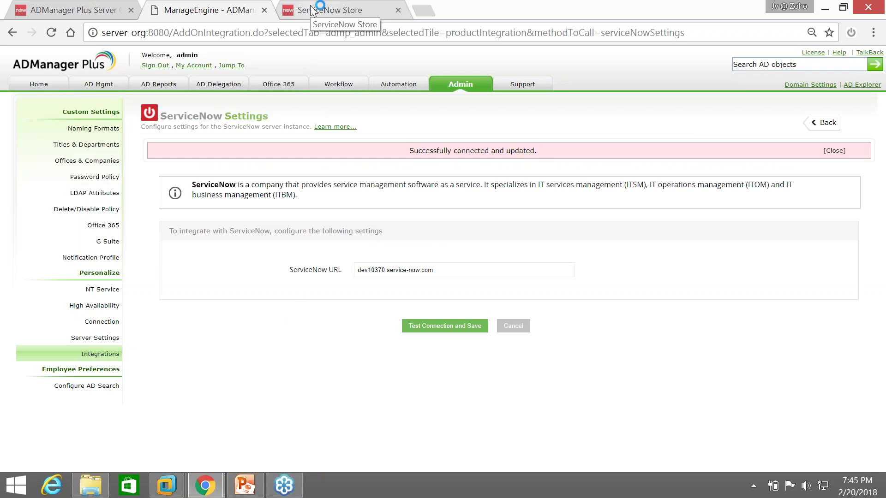
{"action": "left_click", "coordinate": [48, 10]}
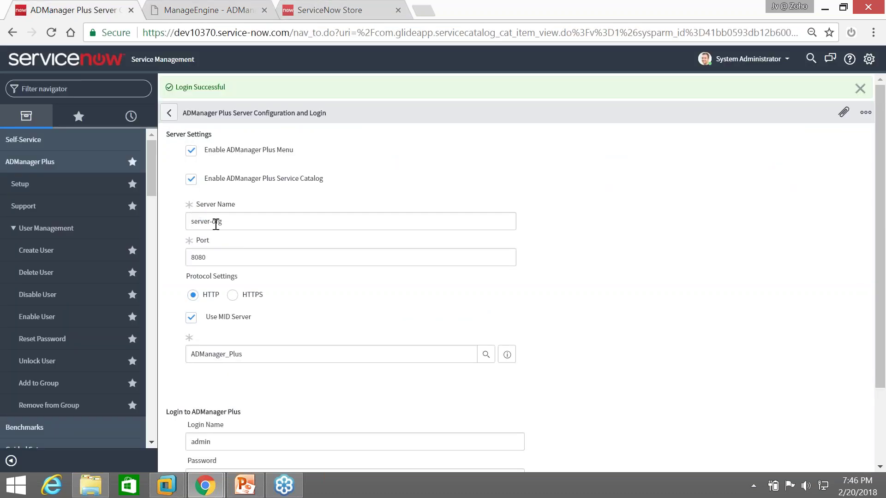
{"action": "scroll", "coordinate": [215, 226], "scroll_direction": "down", "scroll_amount": 2}
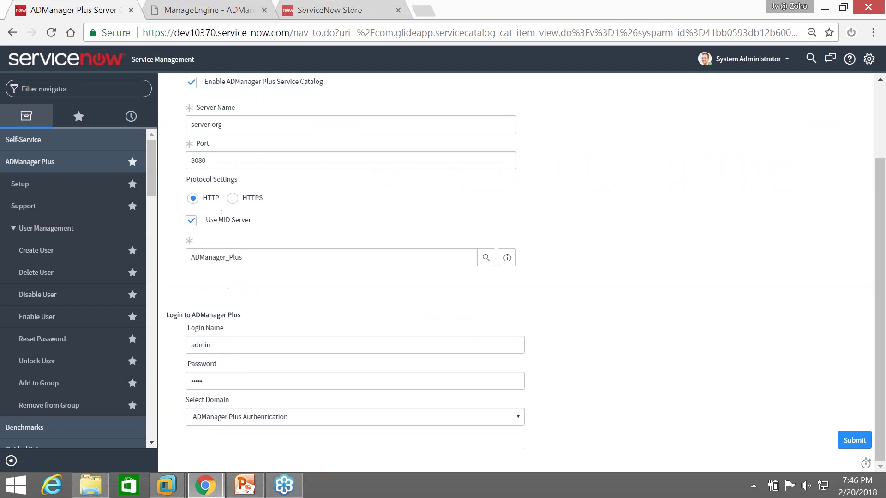
{"action": "left_click", "coordinate": [197, 14]}
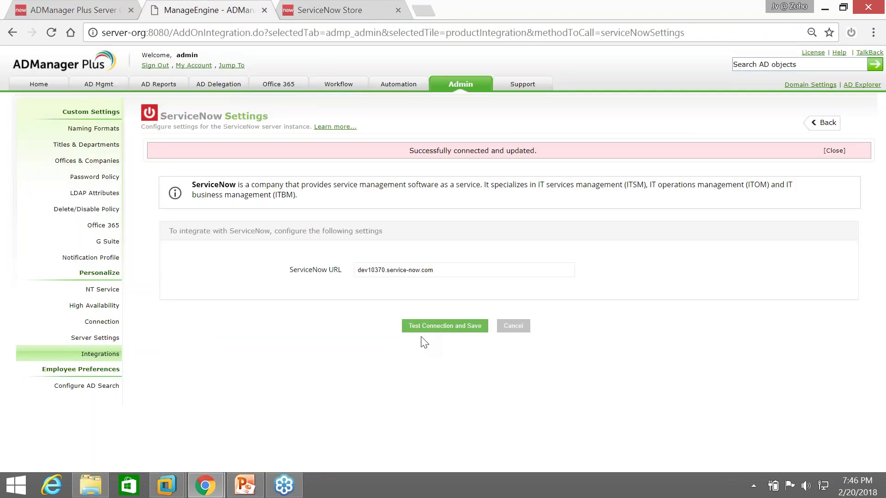
{"action": "left_click", "coordinate": [88, 13]}
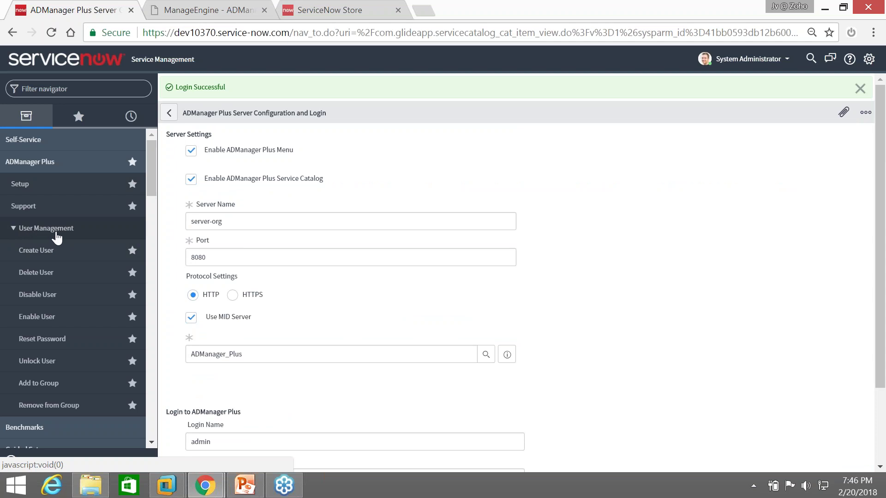
{"action": "left_click", "coordinate": [55, 230]}
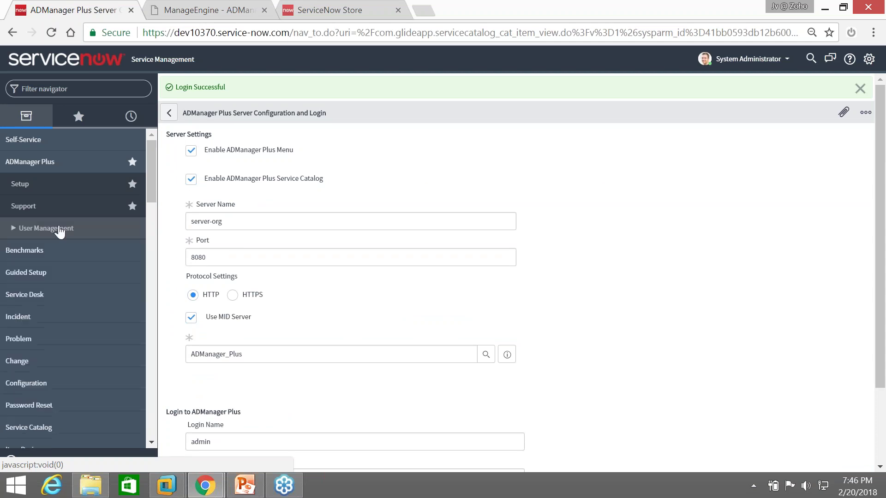
{"action": "left_click", "coordinate": [11, 233]}
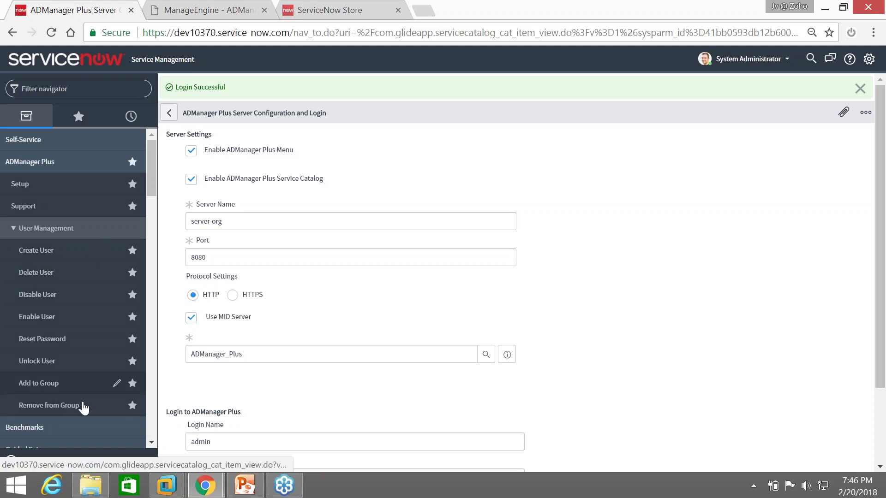
{"action": "left_click", "coordinate": [258, 494]}
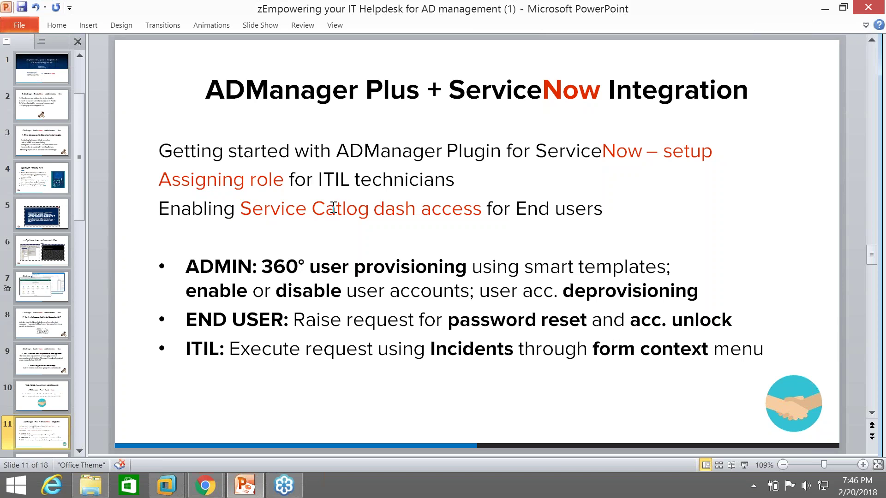
Review PowerPoint slide 11, then return to the ServiceNow Create User form window
{"action": "left_click", "coordinate": [245, 485]}
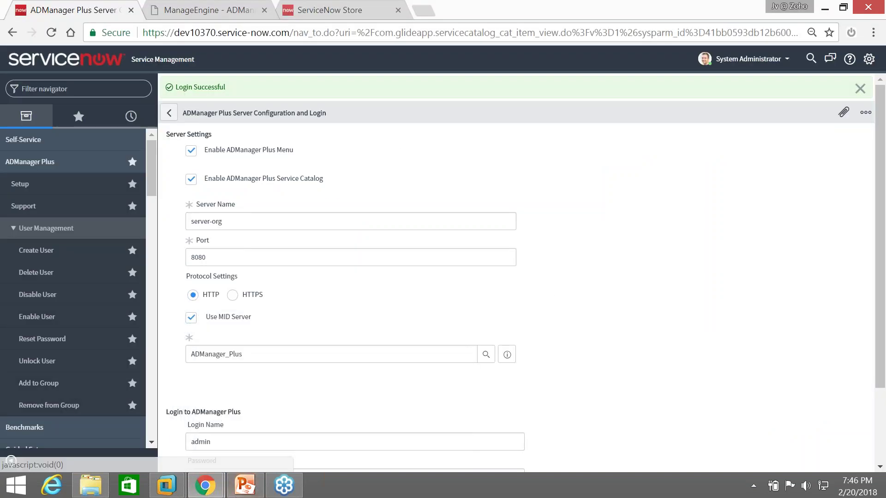
{"action": "left_click", "coordinate": [248, 494]}
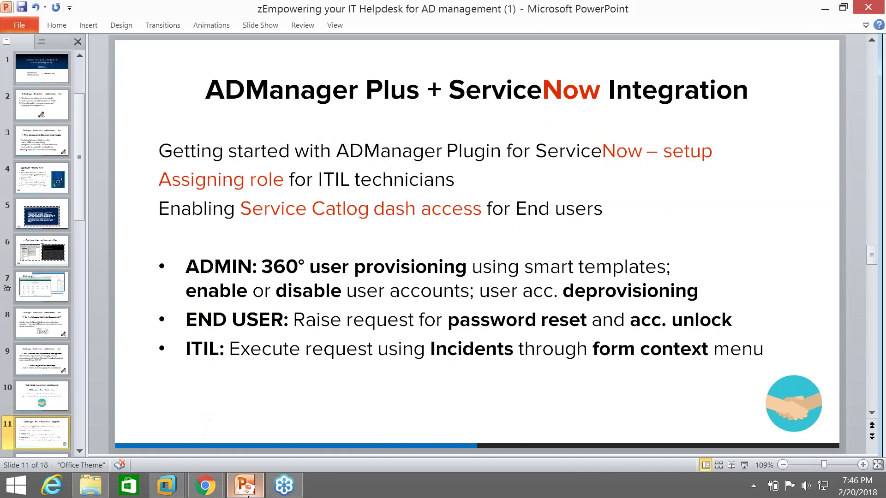
{"action": "left_click", "coordinate": [205, 492]}
{"action": "mouse_move", "coordinate": [205, 491]}
{"action": "left_click", "coordinate": [273, 446]}
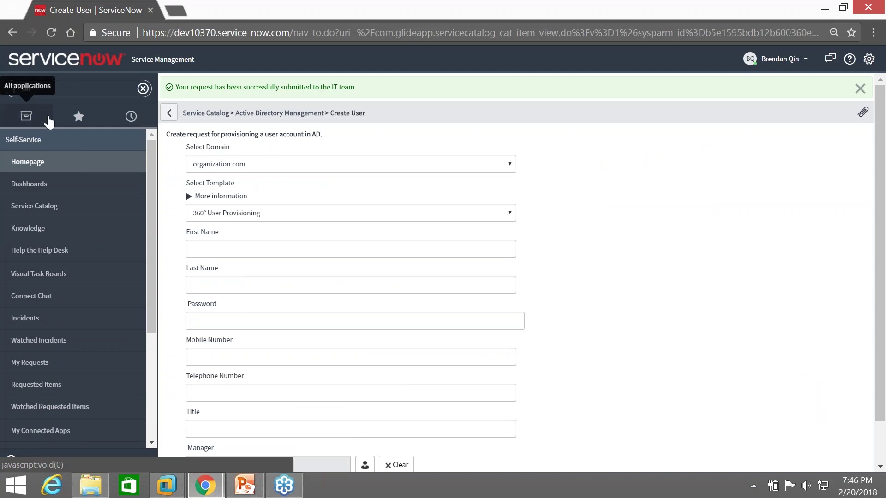
Filter the navigator for 'service', open Service Catalog, then Active Directory Management's Create User form
{"action": "left_click", "coordinate": [45, 122]}
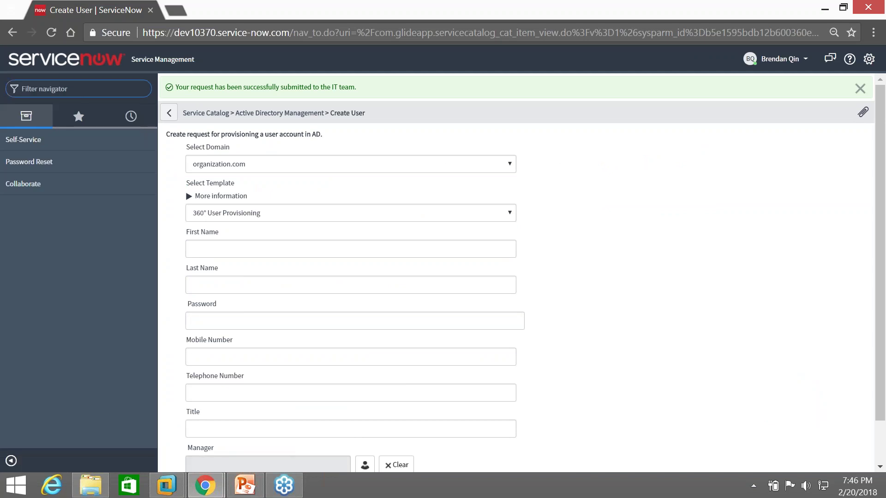
{"action": "left_click", "coordinate": [780, 59]}
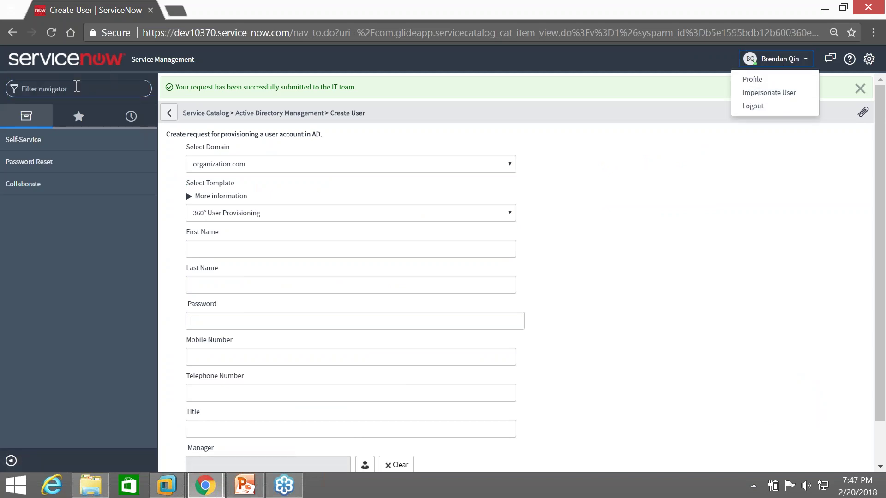
{"action": "left_click", "coordinate": [77, 88]}
{"action": "type", "text": "service"}
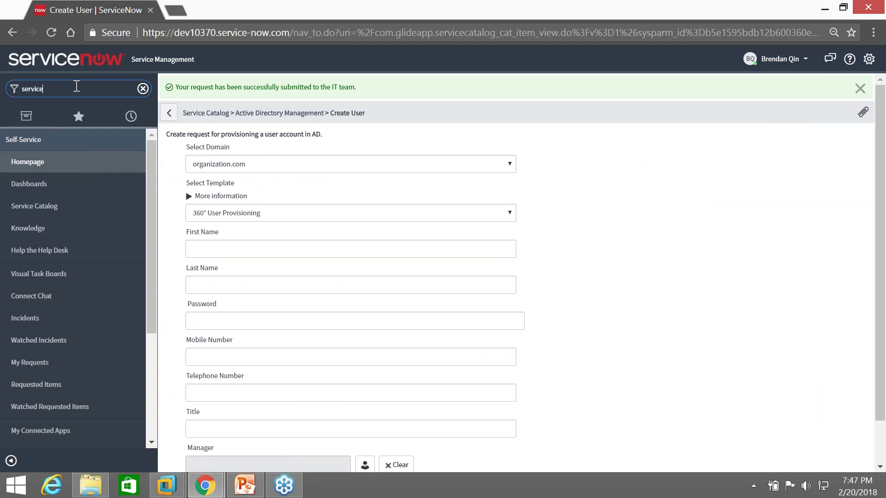
{"action": "key", "text": "Return"}
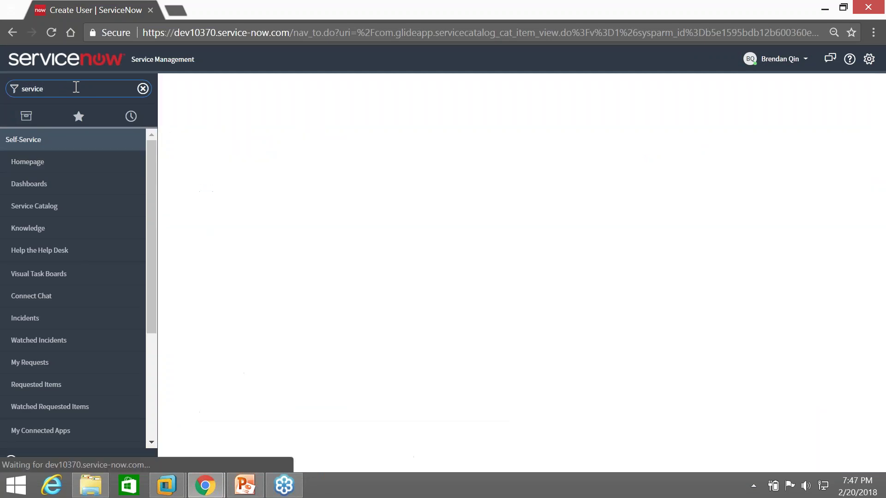
{"action": "left_click", "coordinate": [47, 216]}
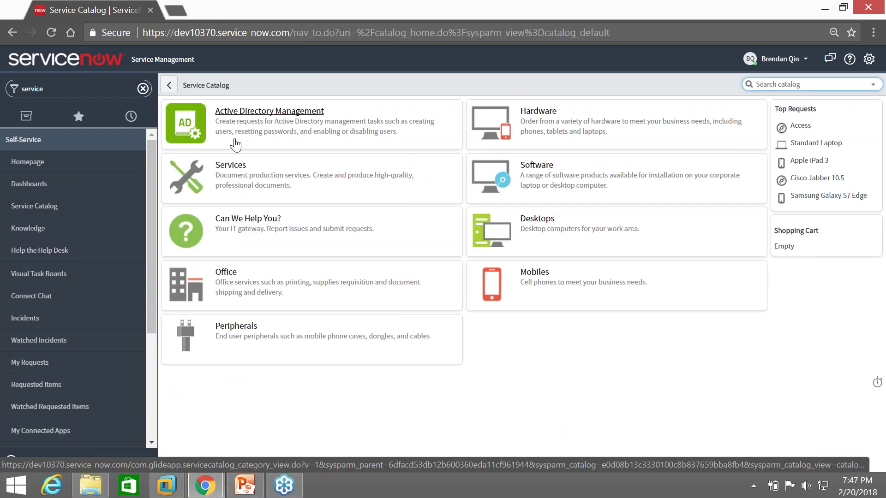
{"action": "left_click", "coordinate": [298, 116]}
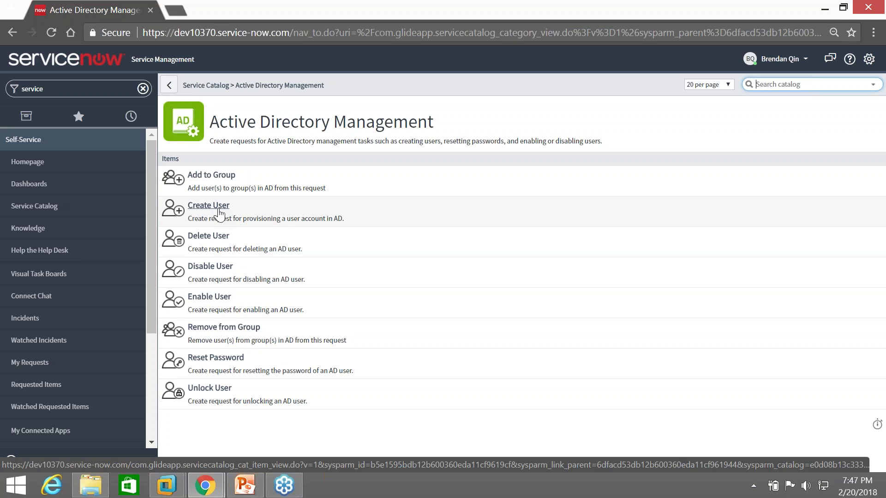
{"action": "left_click", "coordinate": [219, 214]}
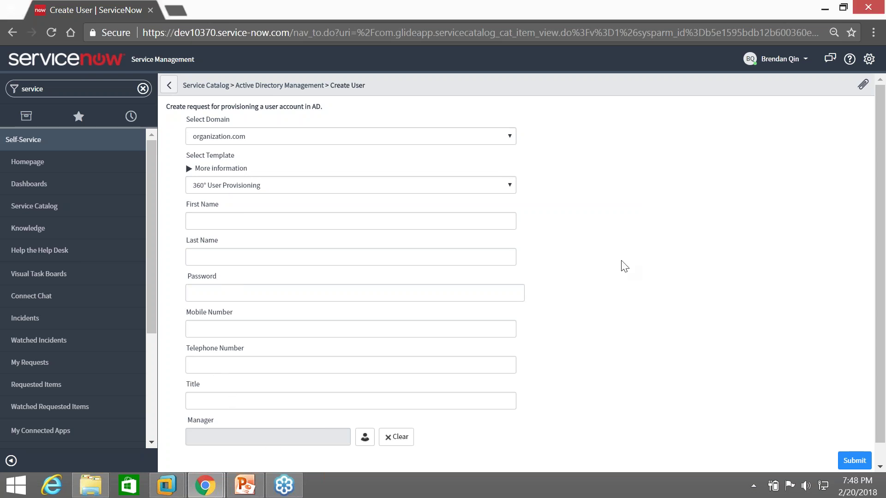
Enter the new user's first name and last name on the Create User form
{"action": "scroll", "coordinate": [625, 265], "scroll_direction": "down", "scroll_amount": 1}
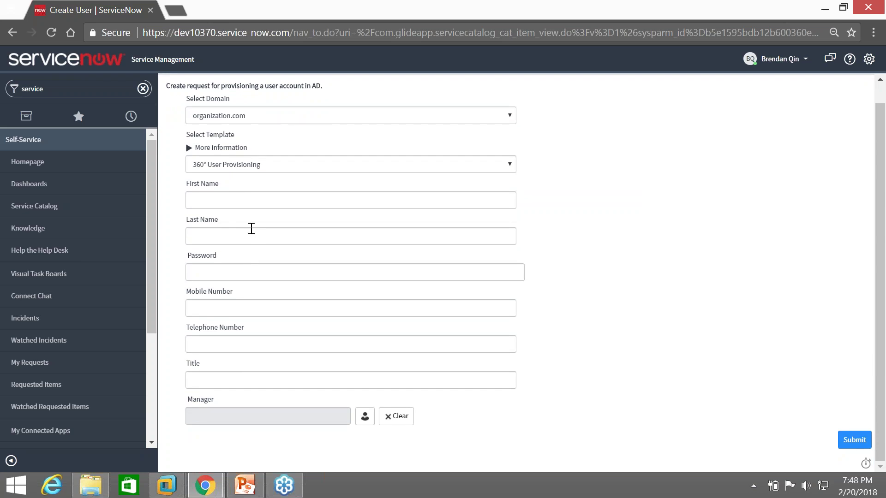
{"action": "left_click", "coordinate": [254, 201]}
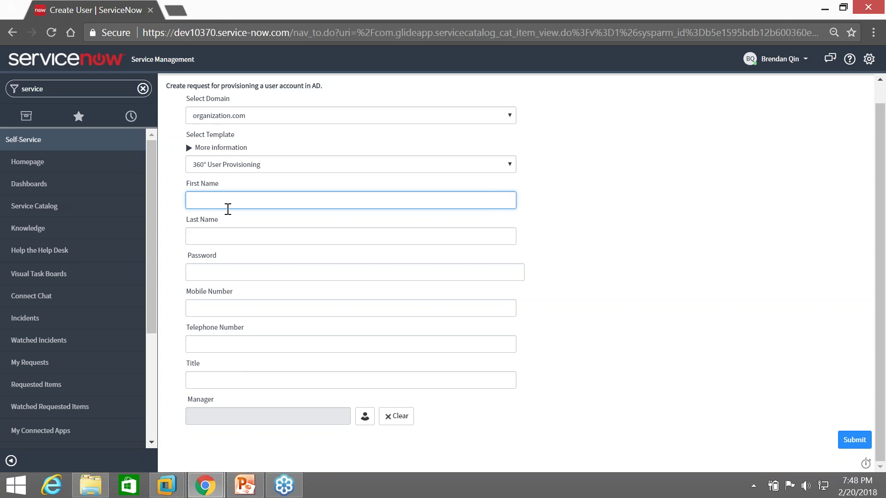
{"action": "left_click", "coordinate": [239, 272]}
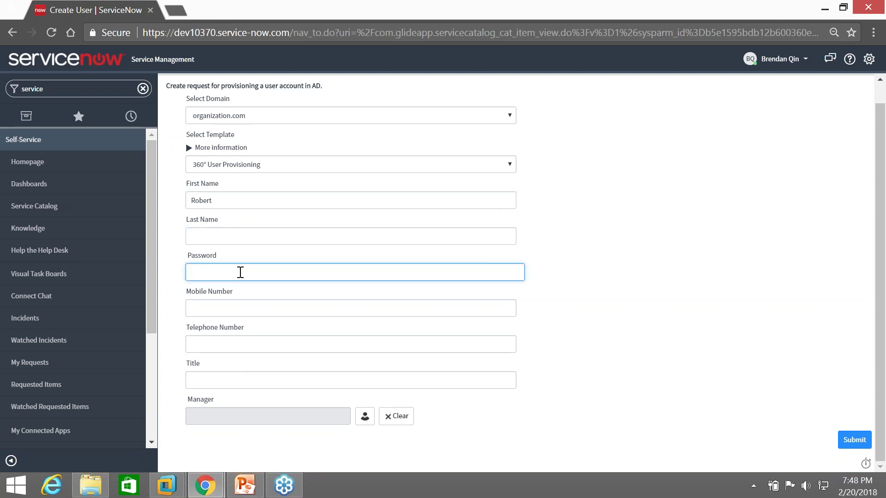
{"action": "key", "text": "shift+Tab"}
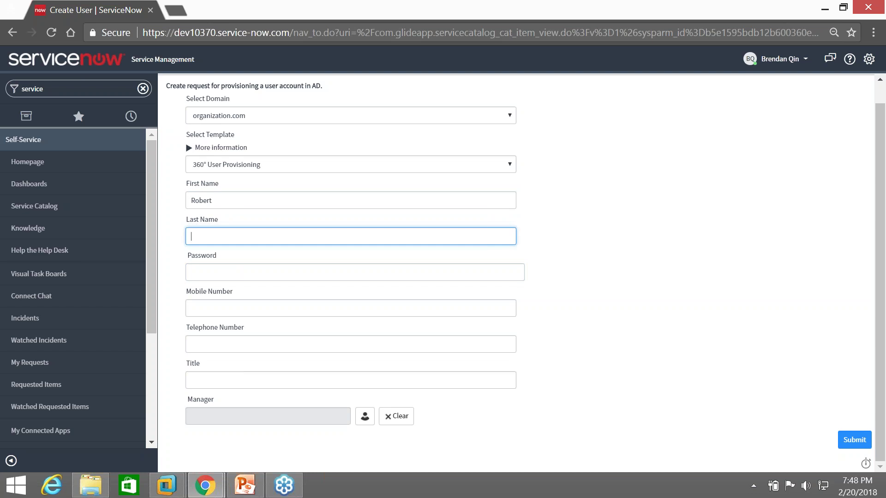
Enter the account password and the title 'Marketing manager', then expand the template's More information
{"action": "left_click", "coordinate": [223, 268]}
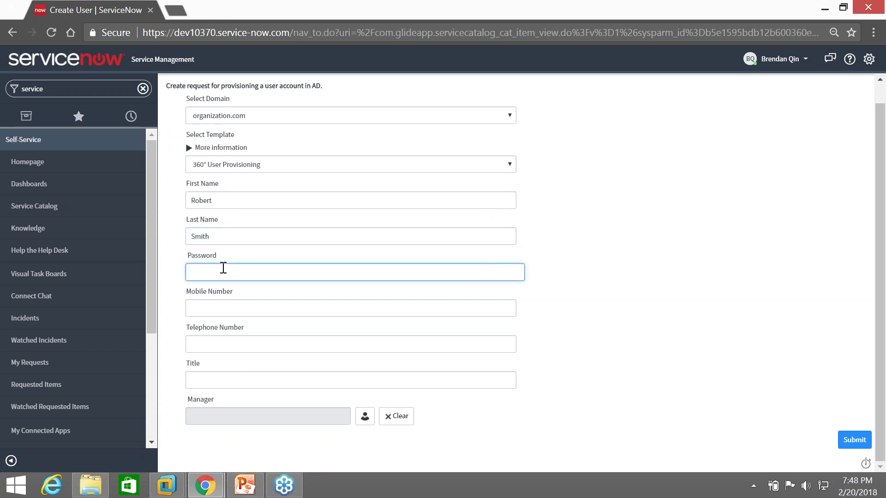
{"action": "type", "text": "P@ssw0rd1234"}
{"action": "left_click", "coordinate": [223, 374]}
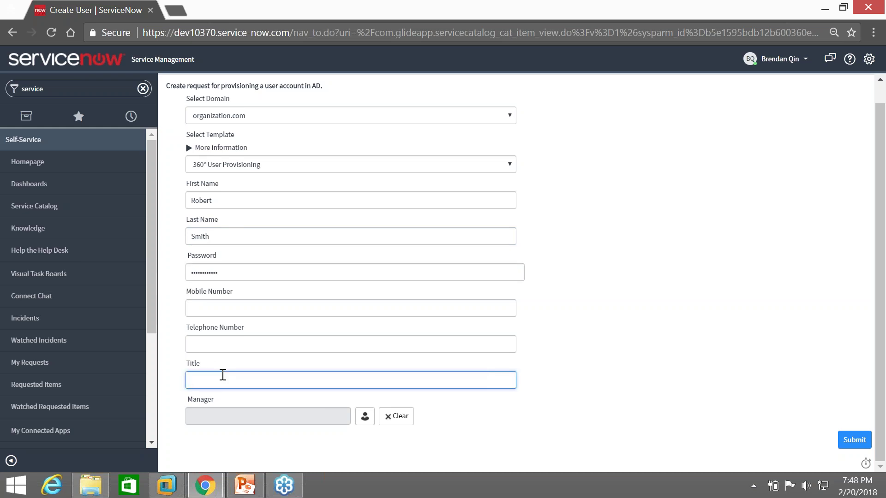
{"action": "type", "text": "Marketing manager"}
{"action": "left_click", "coordinate": [308, 458]}
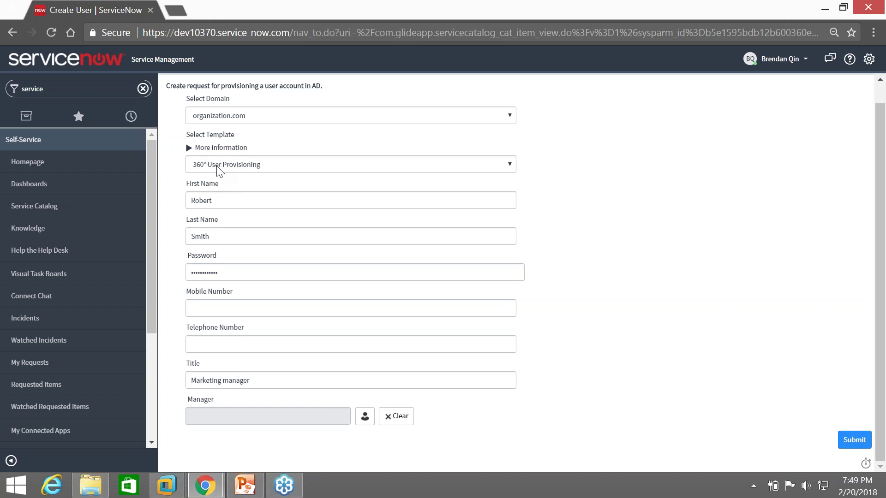
{"action": "left_click", "coordinate": [190, 149]}
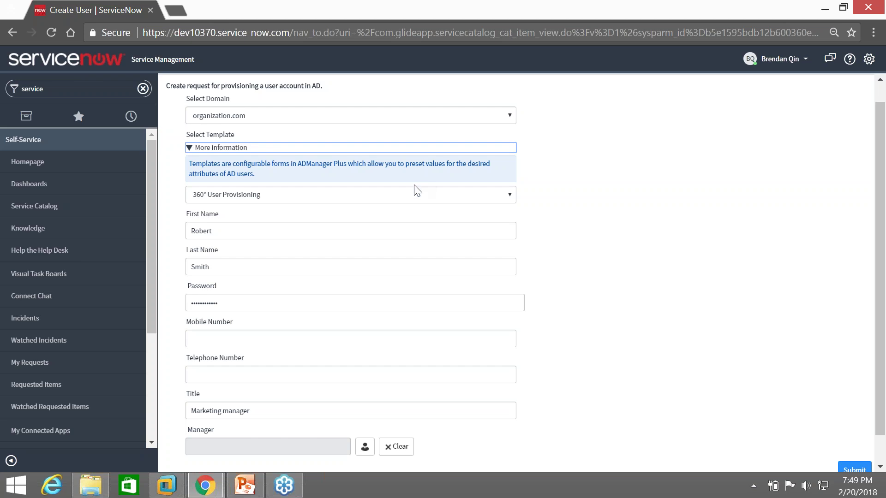
Keep the 360° User Provisioning template and submit the Create User request
{"action": "left_click", "coordinate": [417, 198]}
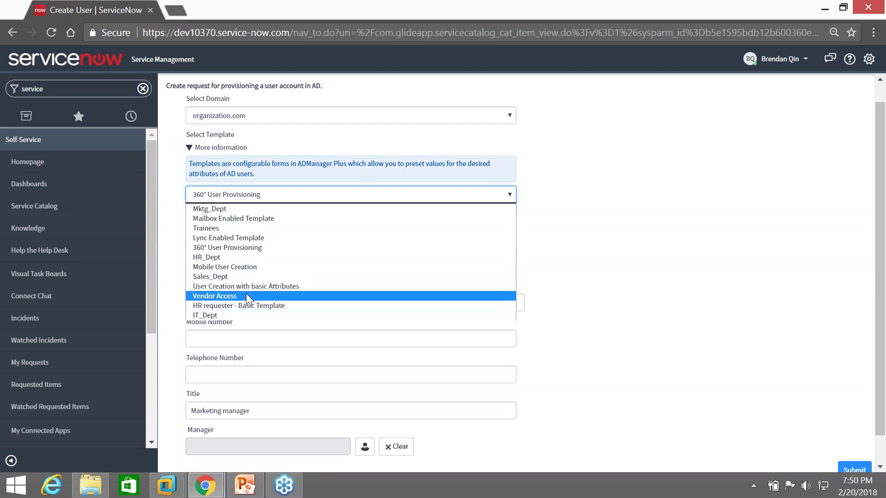
{"action": "left_click", "coordinate": [592, 229]}
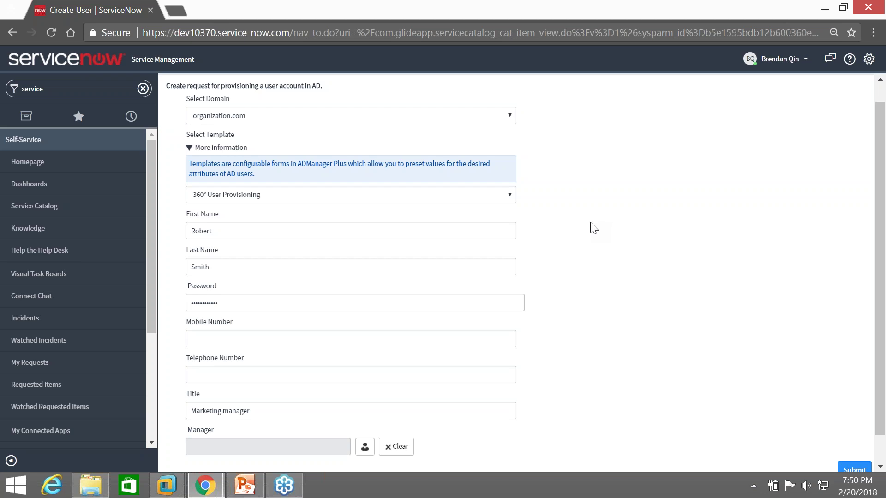
{"action": "left_click", "coordinate": [360, 198]}
{"action": "left_click", "coordinate": [428, 203]}
{"action": "scroll", "coordinate": [285, 227], "scroll_direction": "down", "scroll_amount": 1}
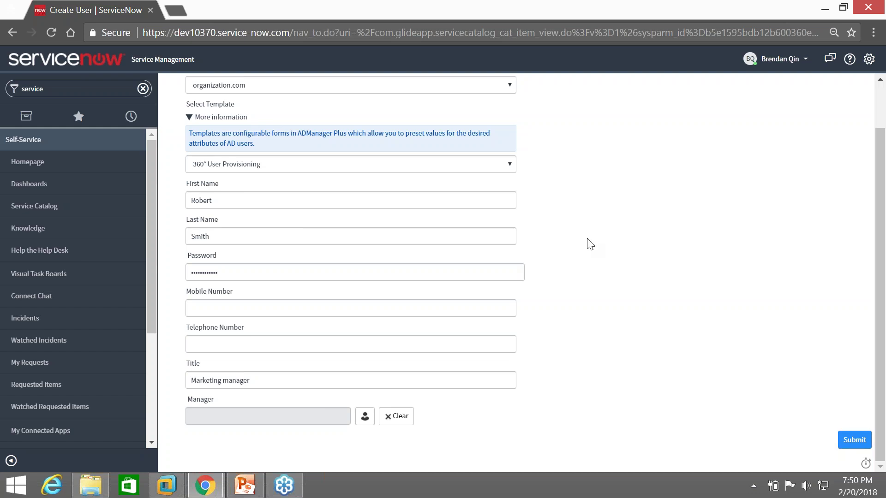
{"action": "left_click", "coordinate": [854, 440]}
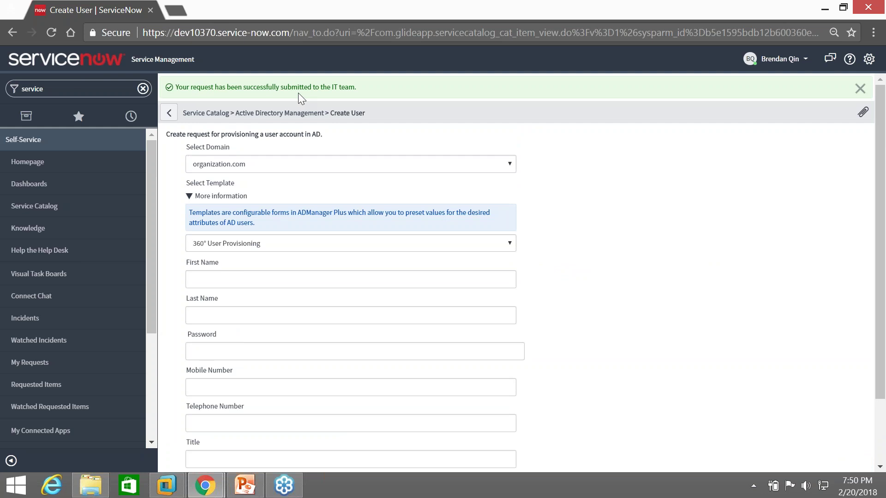
{"action": "left_click_drag", "start_coordinate": [334, 87], "coordinate": [184, 93]}
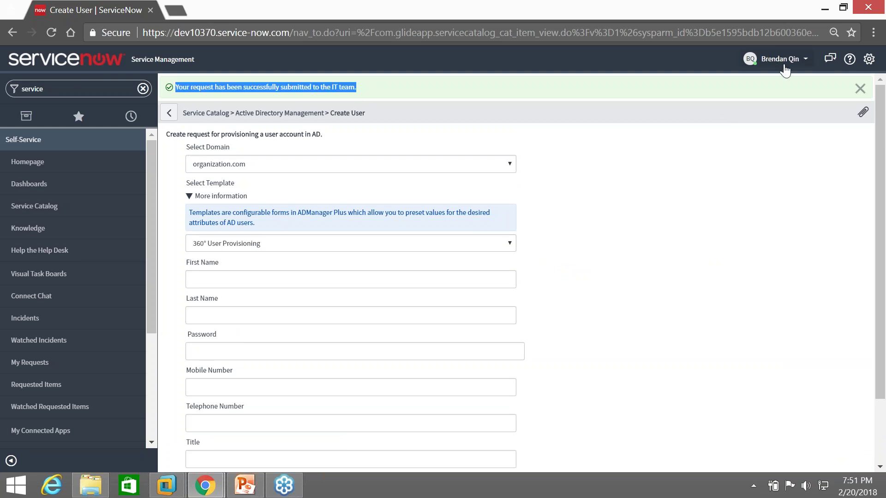
Switch to the ADManager Plus configuration window and show the navigator favorites
{"action": "left_click", "coordinate": [206, 487]}
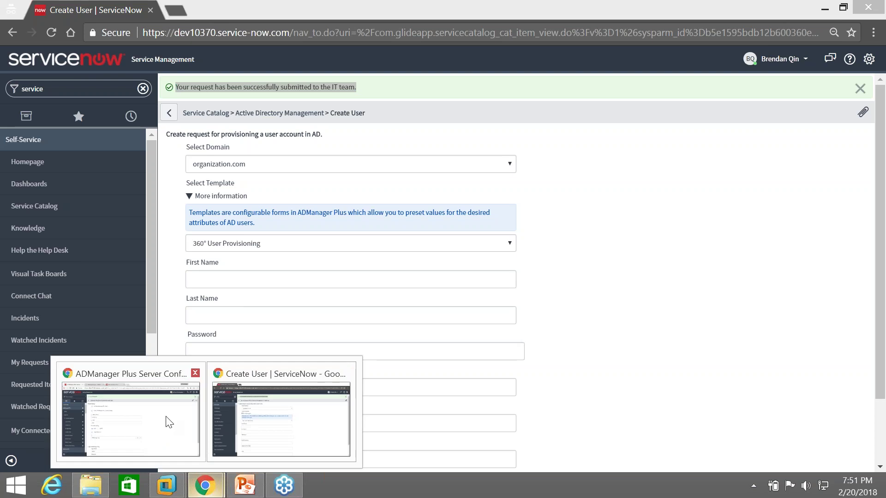
{"action": "left_click", "coordinate": [165, 419]}
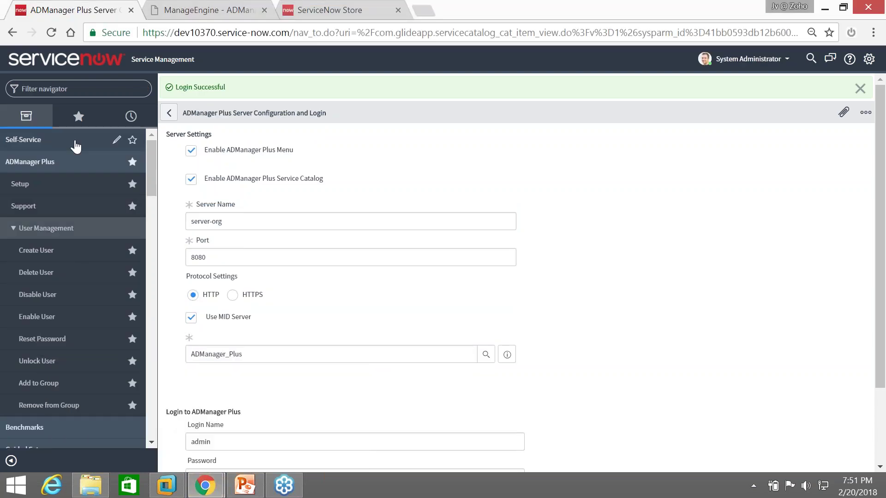
{"action": "left_click", "coordinate": [78, 118]}
From Incident - All, open INC0010002 'Create a user in AD with the following details' and review it
{"action": "left_click", "coordinate": [60, 163]}
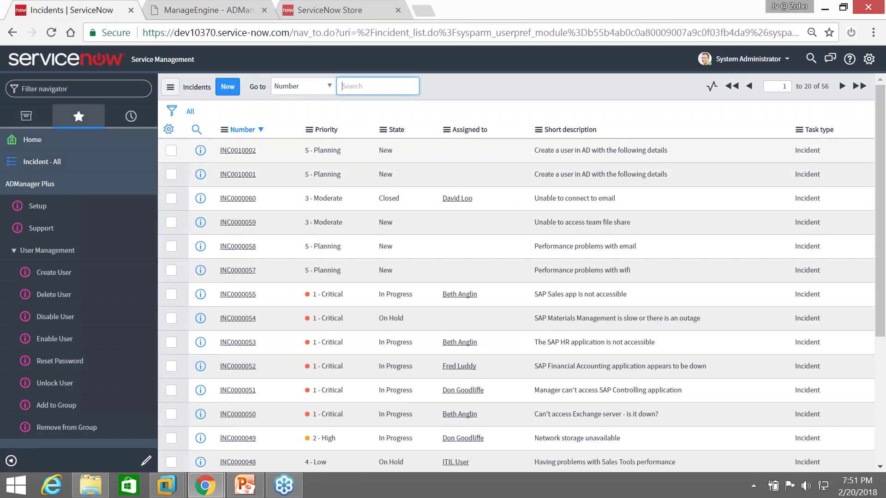
{"action": "left_click_drag", "start_coordinate": [535, 150], "coordinate": [669, 148]}
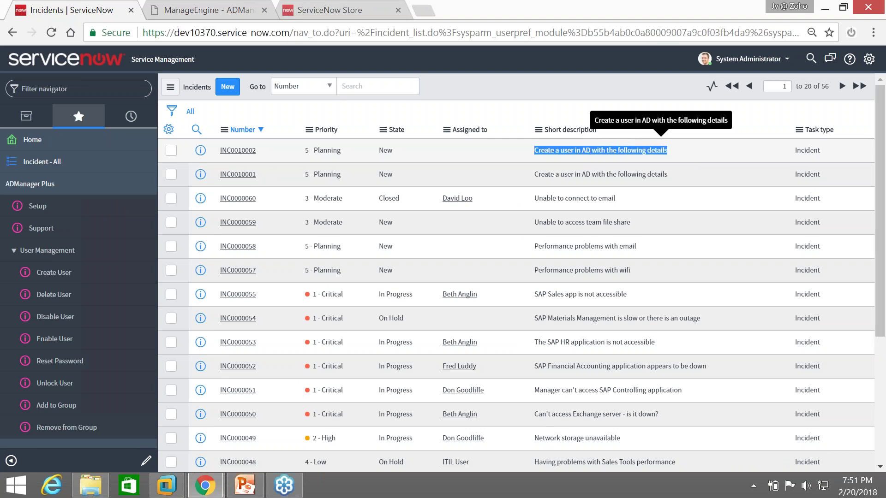
{"action": "left_click", "coordinate": [237, 150]}
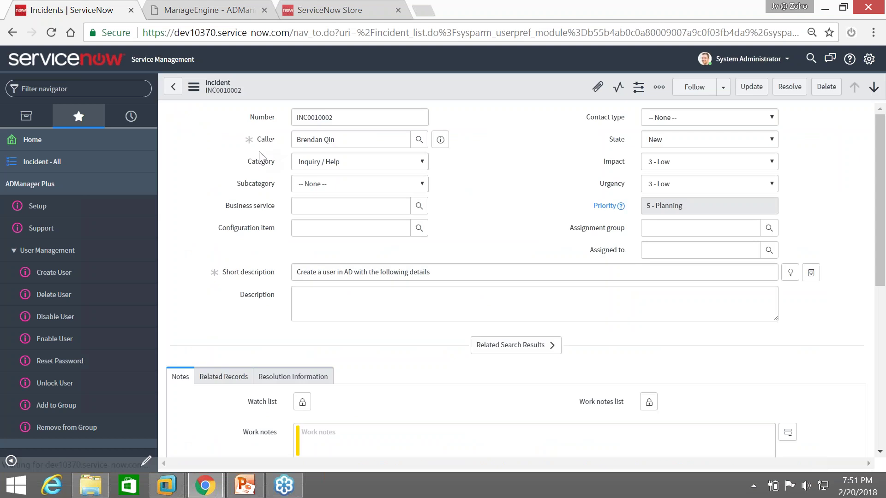
{"action": "left_click", "coordinate": [349, 140]}
{"action": "scroll", "coordinate": [395, 293], "scroll_direction": "down", "scroll_amount": 5}
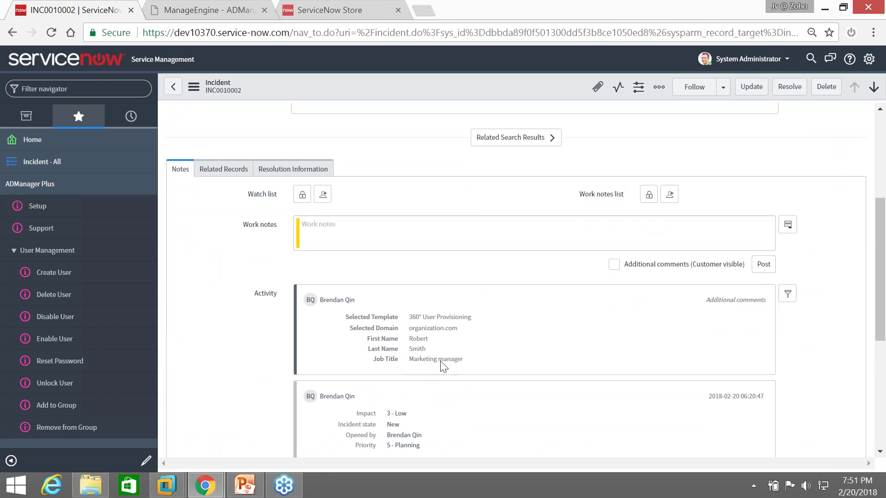
{"action": "scroll", "coordinate": [459, 361], "scroll_direction": "down", "scroll_amount": 2}
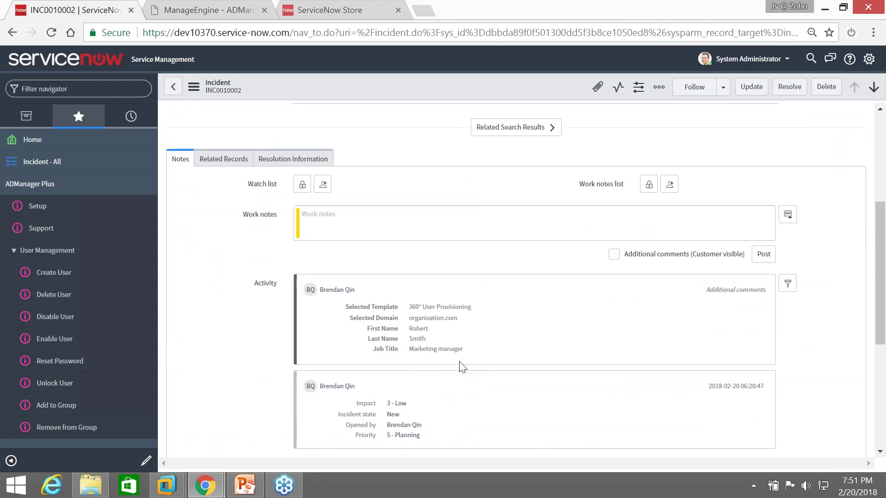
{"action": "scroll", "coordinate": [448, 348], "scroll_direction": "up", "scroll_amount": 6}
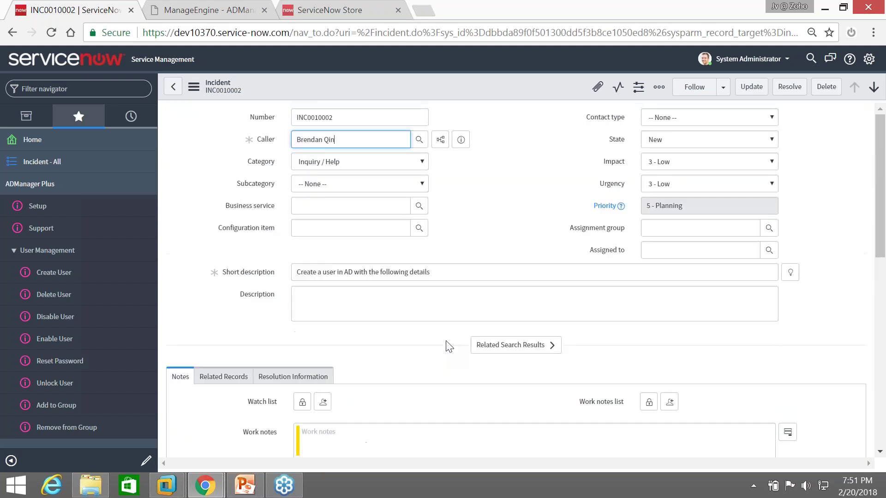
{"action": "right_click", "coordinate": [481, 81]}
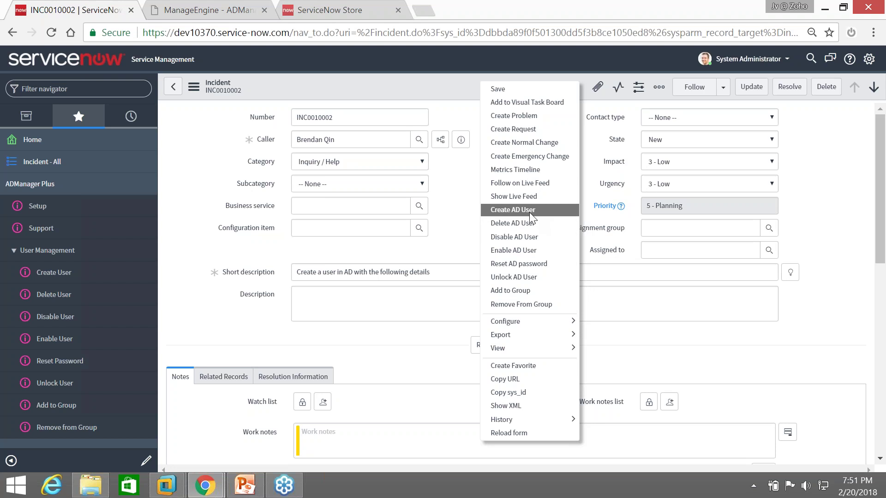
Launch Create User from the incident and step through its first name, last name and password fields
{"action": "left_click", "coordinate": [529, 210]}
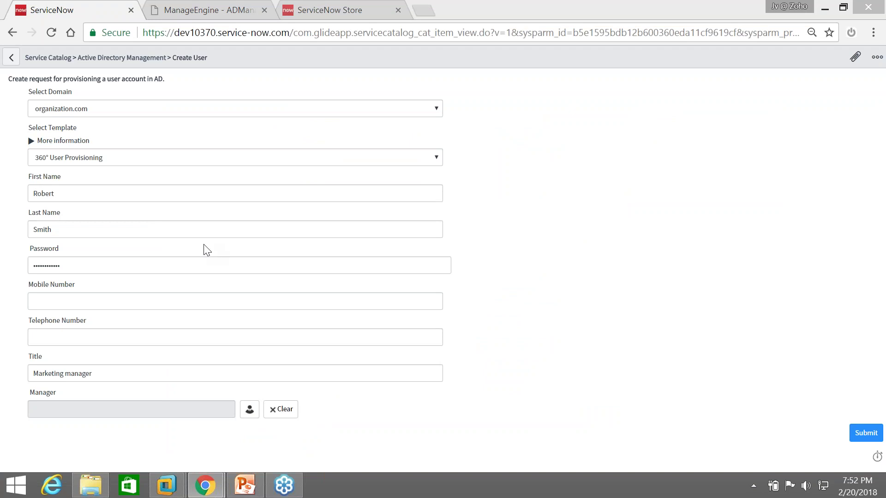
{"action": "left_click", "coordinate": [76, 266]}
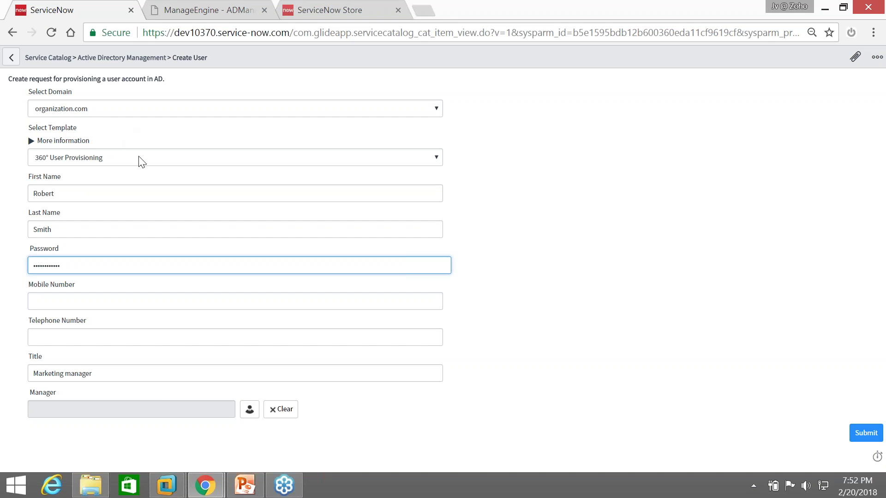
{"action": "left_click", "coordinate": [72, 197]}
{"action": "key", "text": "Tab"}
{"action": "key", "text": "Tab"}
{"action": "key", "text": "Tab"}
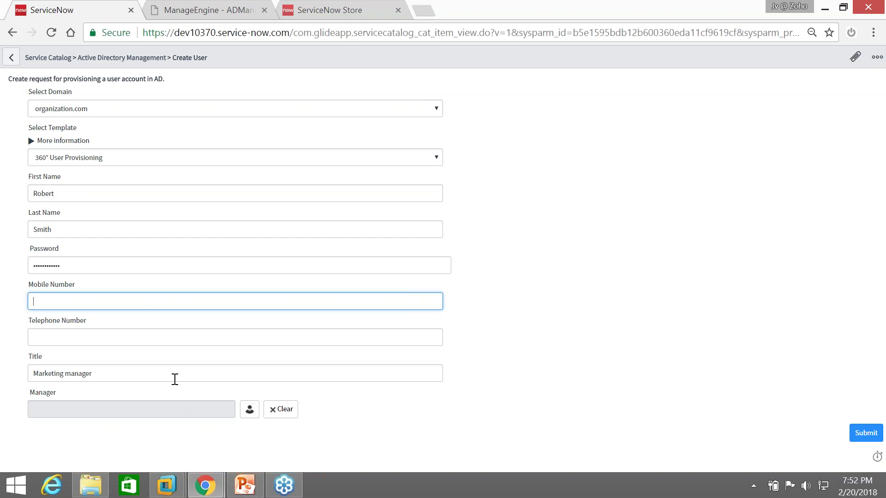
{"action": "left_click", "coordinate": [91, 192]}
{"action": "key", "text": "Tab"}
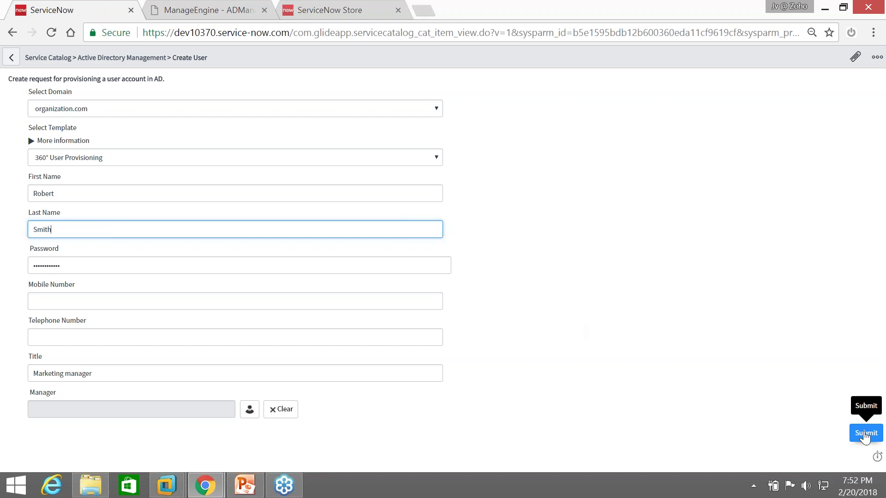
Submit the Create User request, confirm the success banner and logon name, and keep the 360° User Provisioning template
{"action": "left_click", "coordinate": [865, 438]}
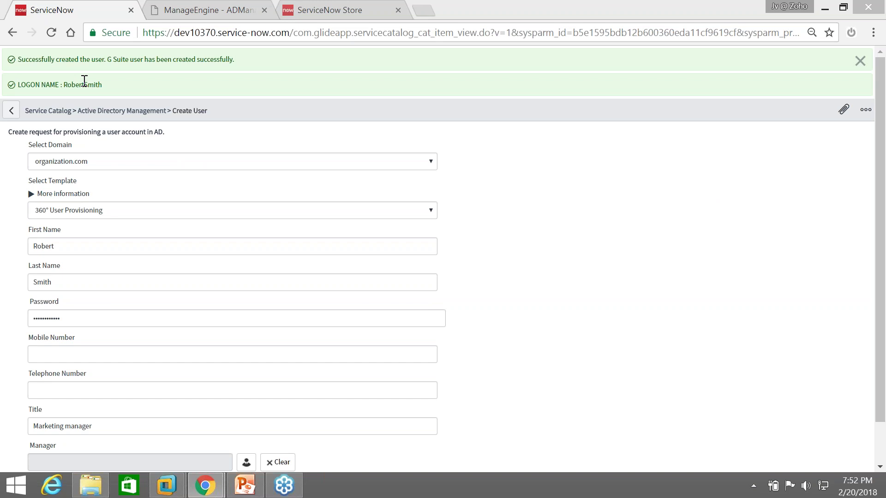
{"action": "left_click_drag", "start_coordinate": [18, 59], "coordinate": [86, 59]}
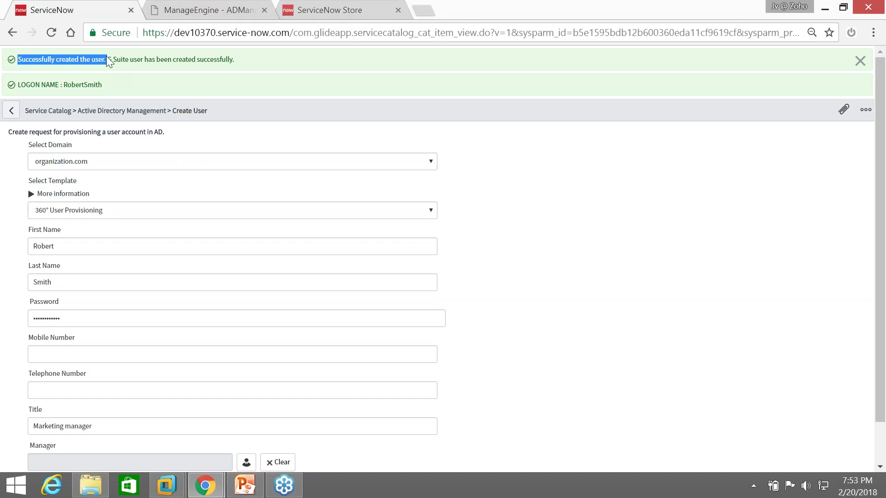
{"action": "left_click", "coordinate": [183, 60]}
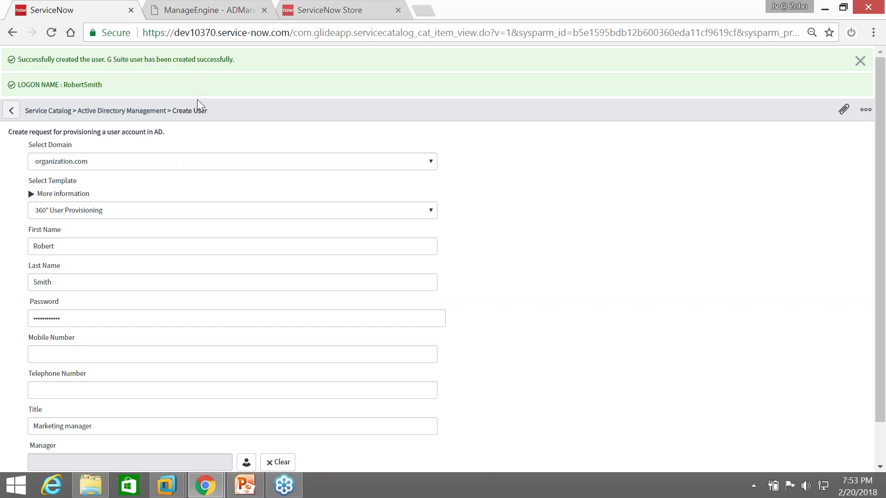
{"action": "left_click", "coordinate": [104, 211]}
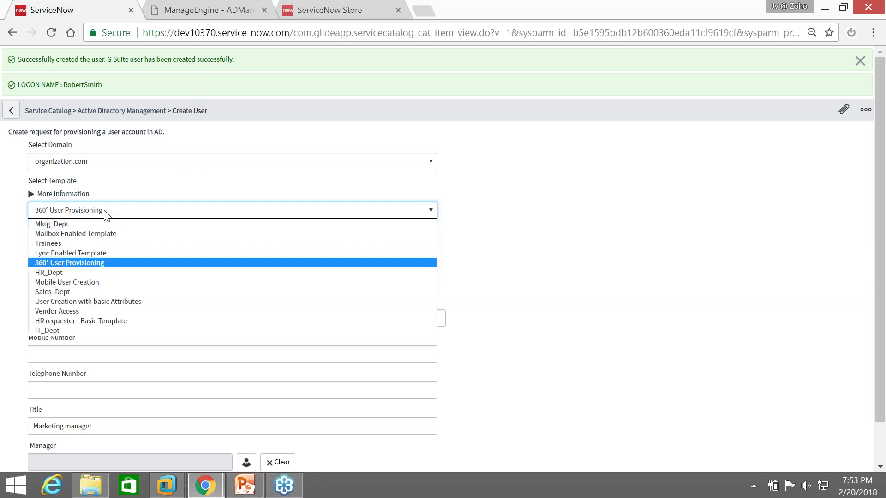
{"action": "left_click", "coordinate": [115, 270]}
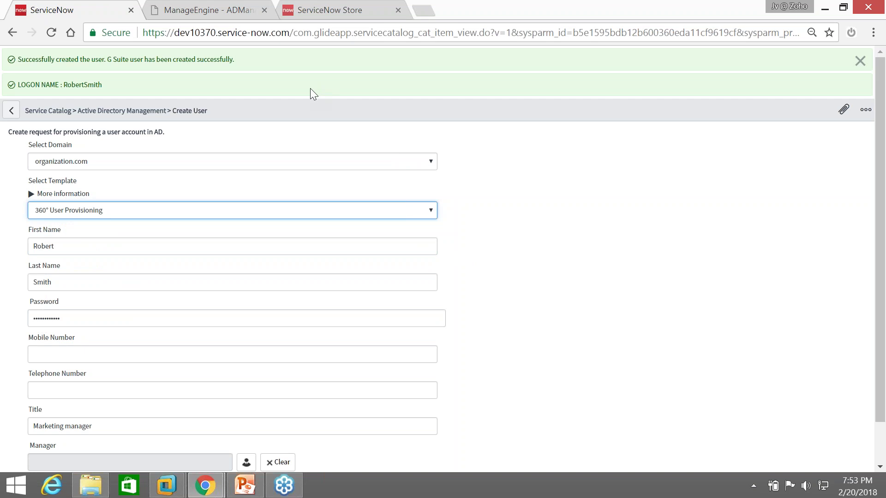
Search ADManager Plus AD objects for the new user's logon name, with no space, and open the single match
{"action": "left_click", "coordinate": [188, 12]}
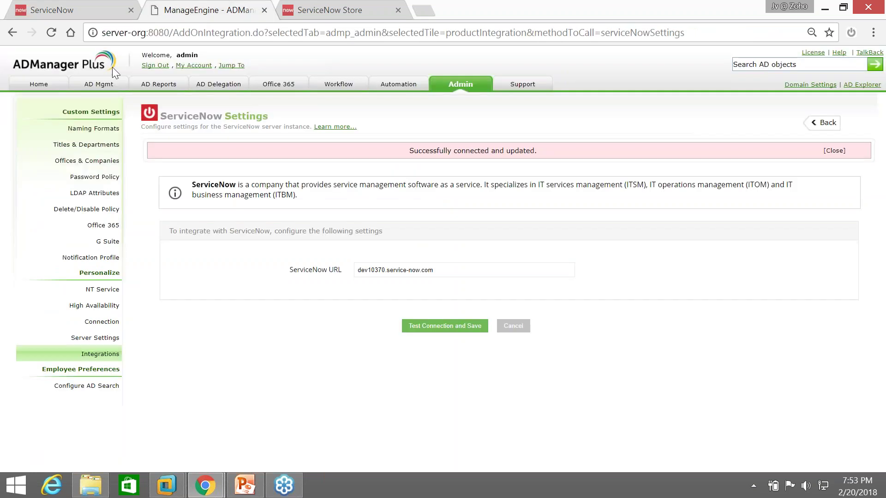
{"action": "left_click", "coordinate": [38, 85]}
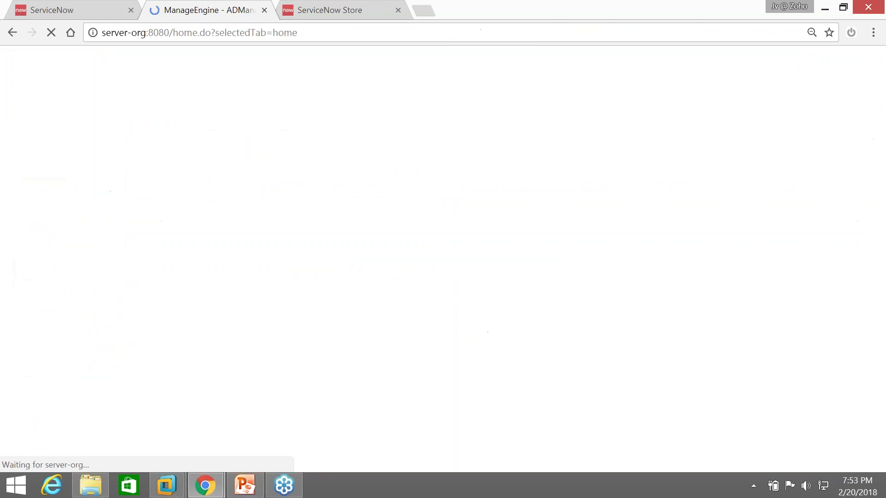
{"action": "left_click", "coordinate": [790, 65]}
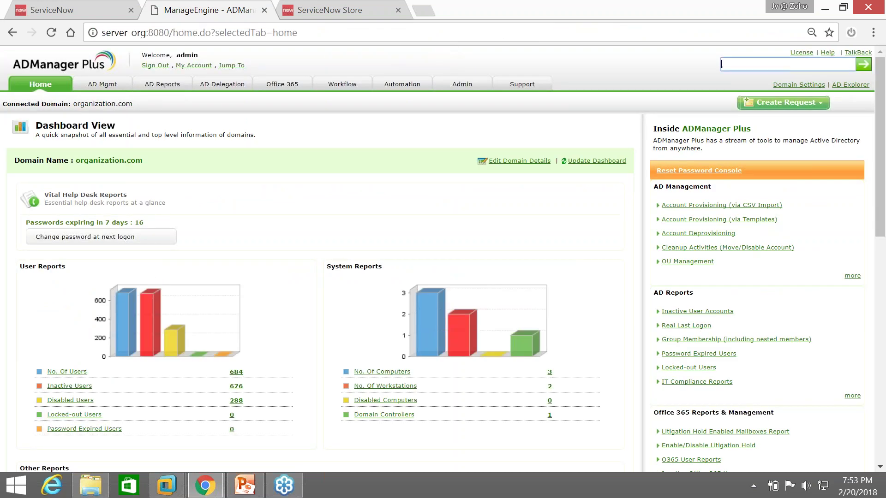
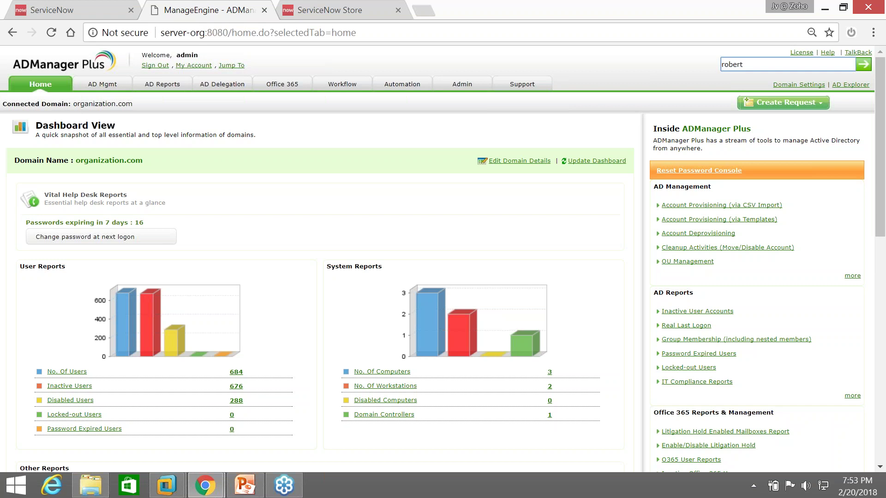
{"action": "key", "text": "Return"}
{"action": "left_click", "coordinate": [138, 109]}
{"action": "key", "text": "BackSpace"}
{"action": "key", "text": "Return"}
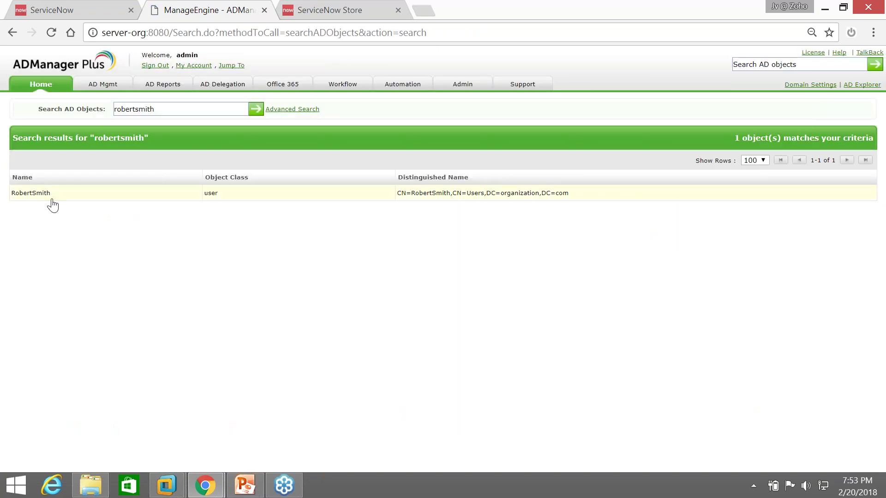
{"action": "left_click", "coordinate": [51, 193]}
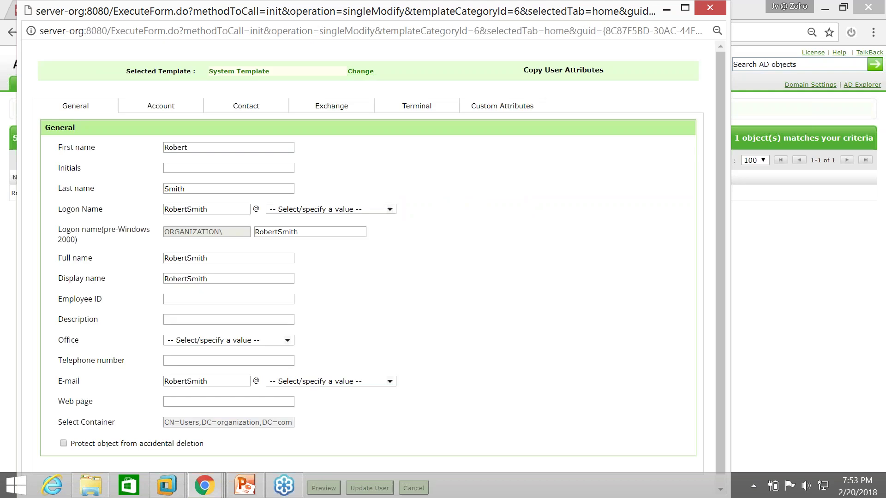
Browse the user's Account, Contact, Exchange, Terminal and Custom Attributes tabs, then return to General
{"action": "scroll", "coordinate": [364, 215], "scroll_direction": "down", "scroll_amount": 5}
{"action": "scroll", "coordinate": [364, 215], "scroll_direction": "up", "scroll_amount": 4}
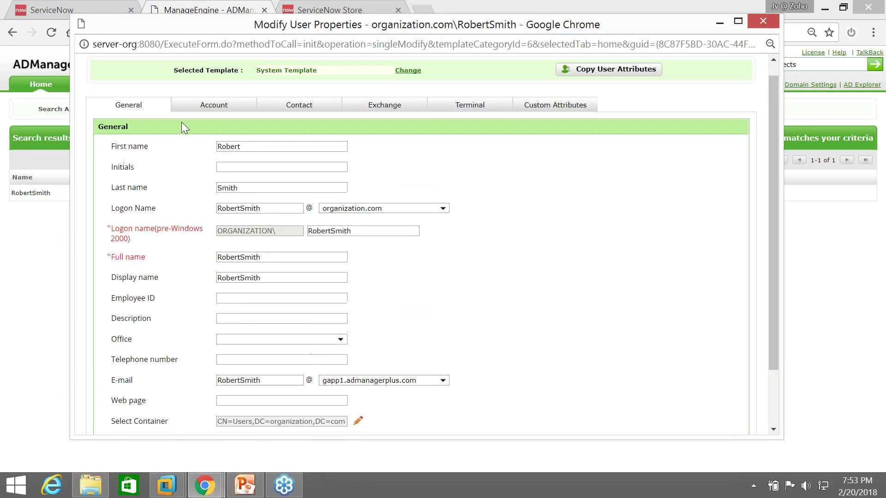
{"action": "left_click", "coordinate": [206, 110]}
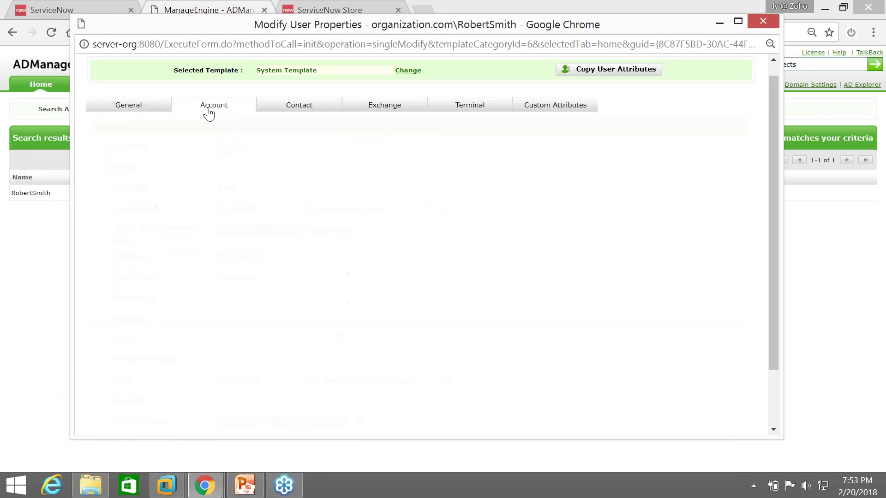
{"action": "left_click", "coordinate": [305, 109]}
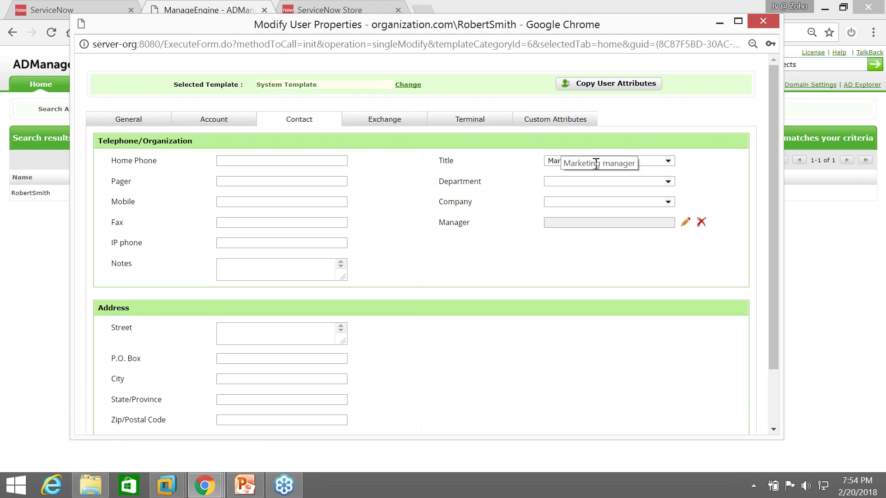
{"action": "left_click", "coordinate": [384, 119]}
{"action": "left_click", "coordinate": [461, 121]}
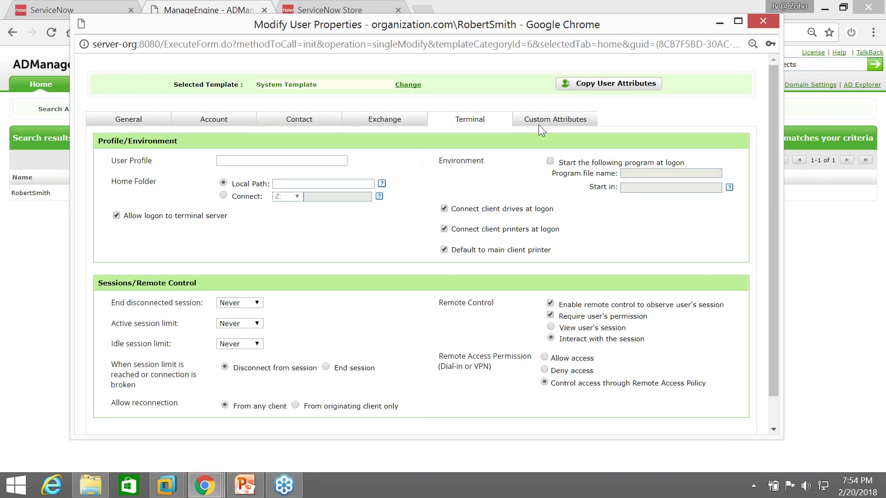
{"action": "left_click", "coordinate": [540, 121]}
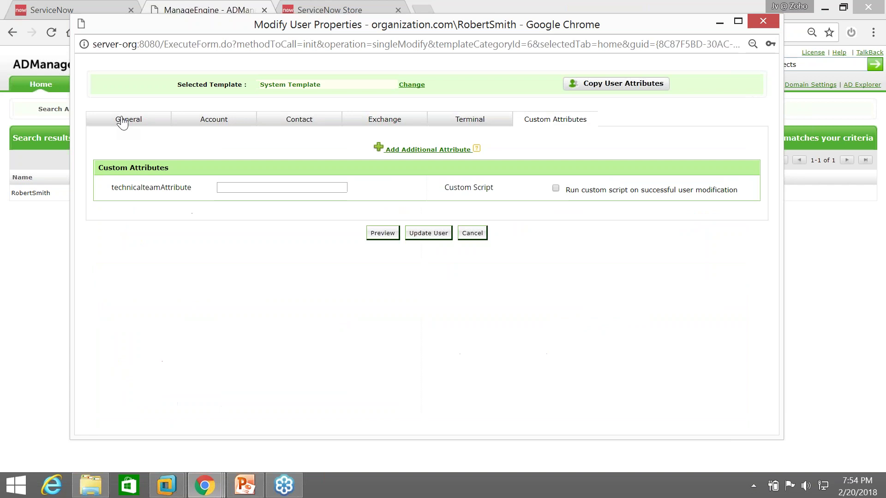
{"action": "left_click", "coordinate": [122, 122]}
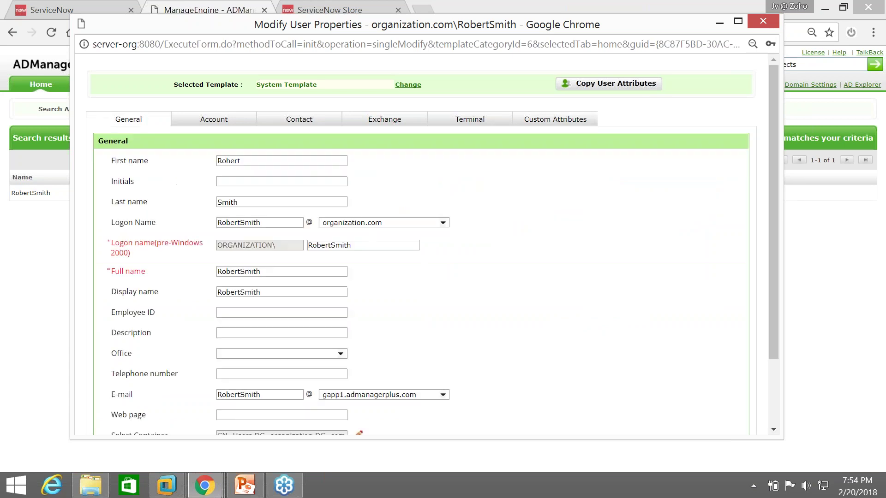
Confirm the Marketing manager title on the General tab, then close the popup and go to AD Management
{"action": "scroll", "coordinate": [291, 202], "scroll_direction": "down", "scroll_amount": 2}
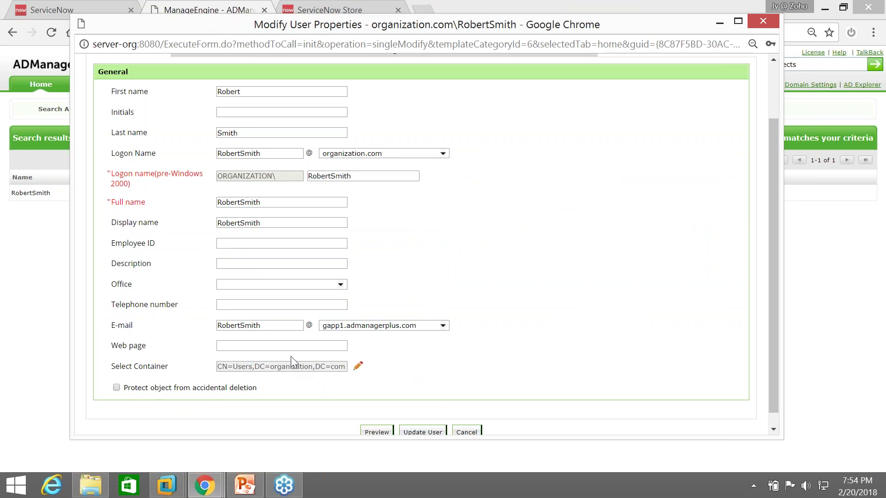
{"action": "scroll", "coordinate": [290, 357], "scroll_direction": "up", "scroll_amount": 2}
{"action": "scroll", "coordinate": [295, 318], "scroll_direction": "down", "scroll_amount": 2}
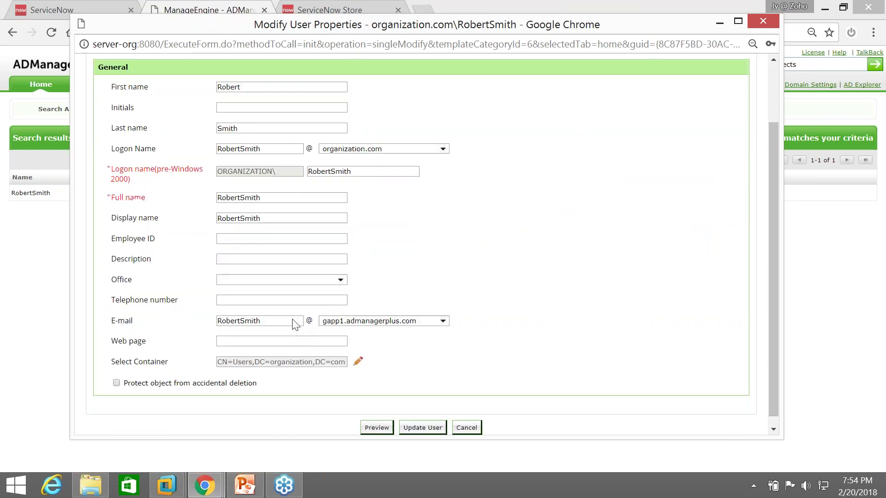
{"action": "scroll", "coordinate": [295, 323], "scroll_direction": "down", "scroll_amount": 1}
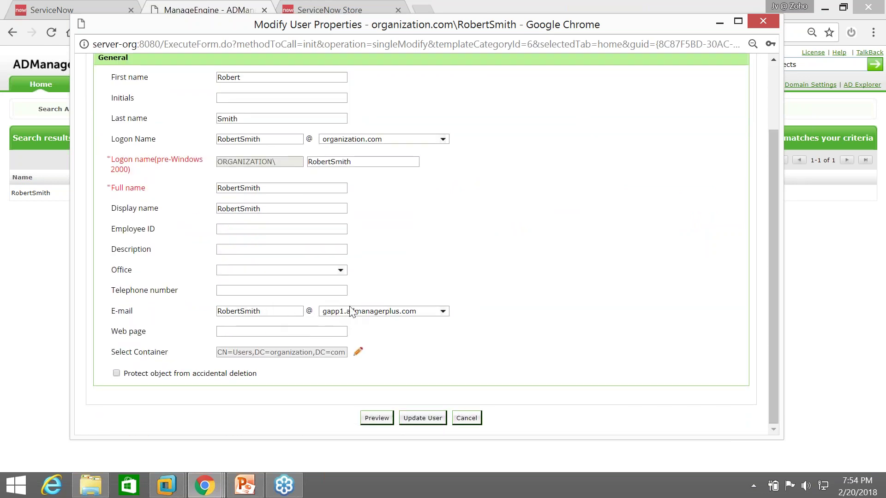
{"action": "scroll", "coordinate": [341, 317], "scroll_direction": "up", "scroll_amount": 3}
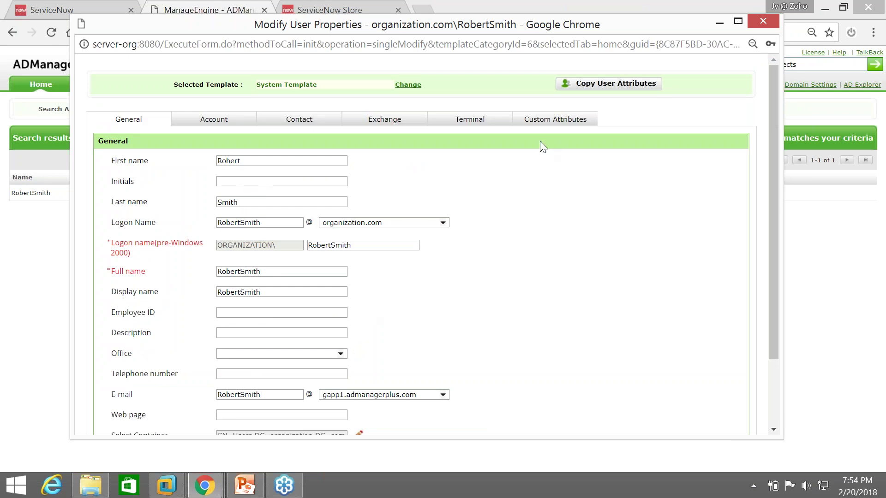
{"action": "left_click", "coordinate": [763, 21]}
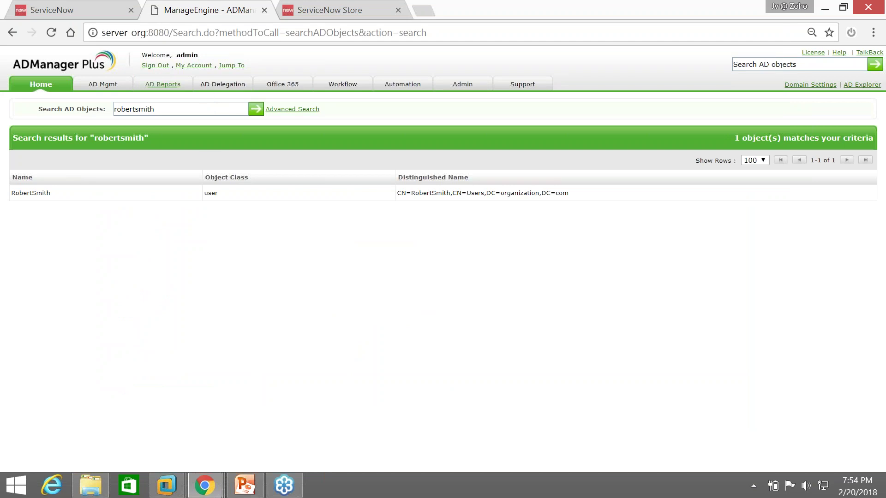
{"action": "left_click", "coordinate": [120, 85]}
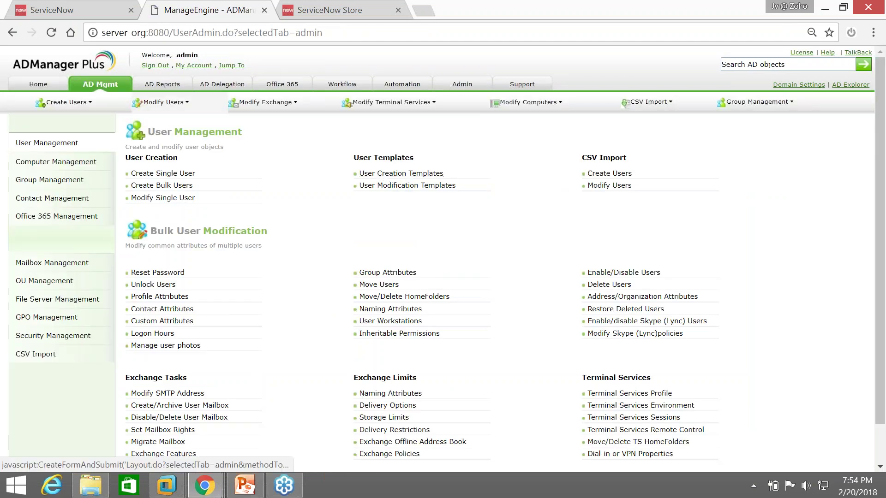
Open the Mktg_Dept user creation template and view its Account and Contact settings
{"action": "left_click", "coordinate": [379, 175]}
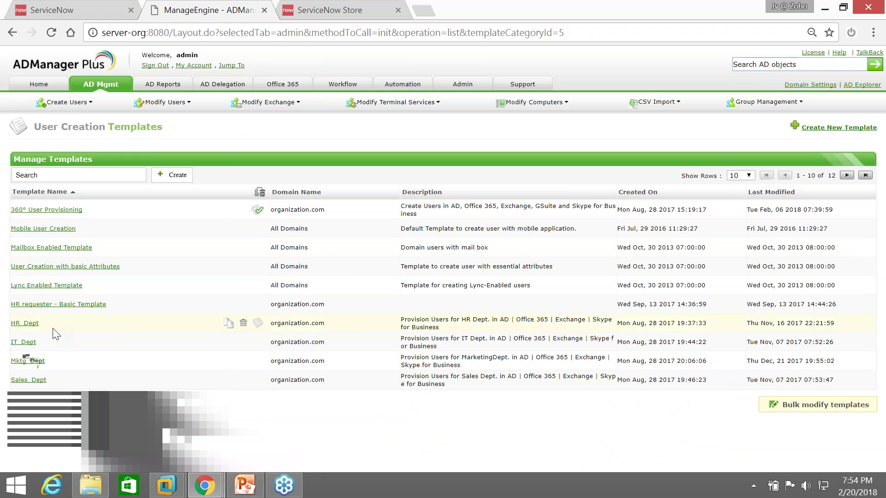
{"action": "left_click", "coordinate": [27, 361]}
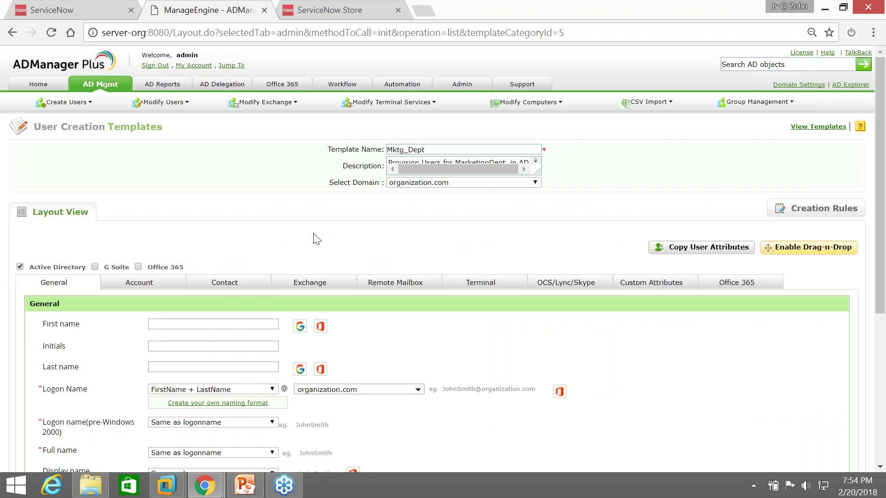
{"action": "scroll", "coordinate": [316, 239], "scroll_direction": "down", "scroll_amount": 3}
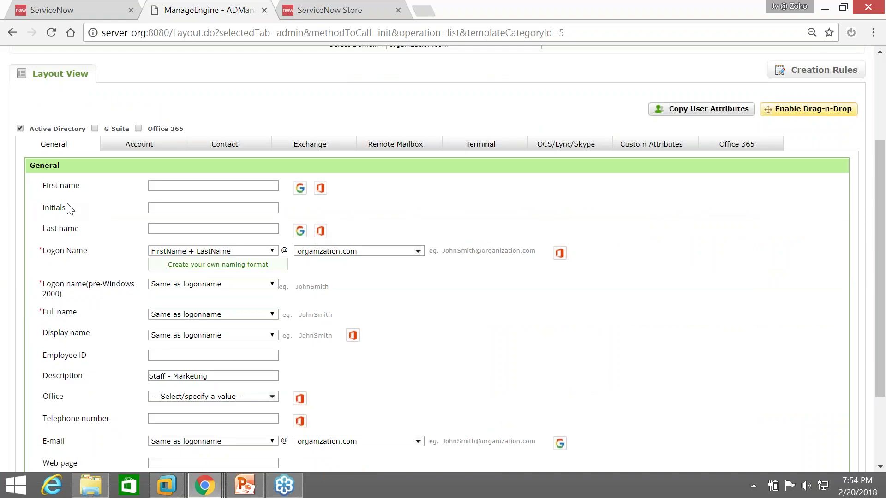
{"action": "scroll", "coordinate": [166, 245], "scroll_direction": "down", "scroll_amount": 2}
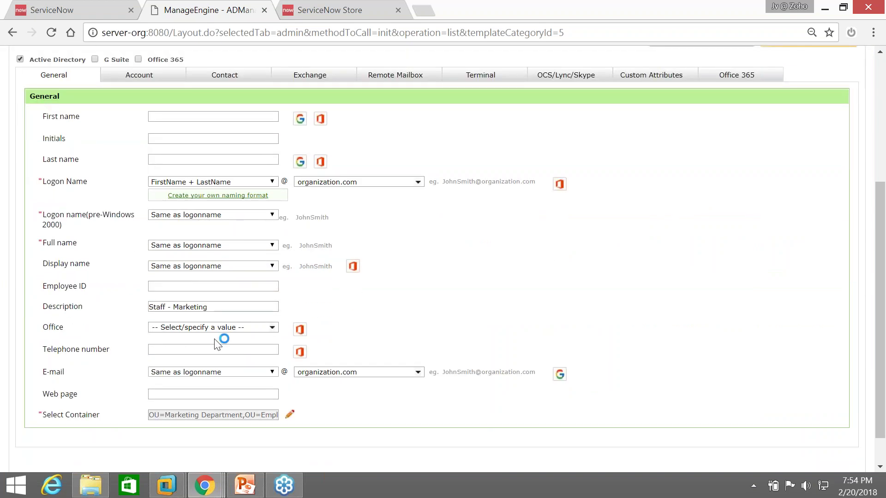
{"action": "left_click", "coordinate": [182, 78]}
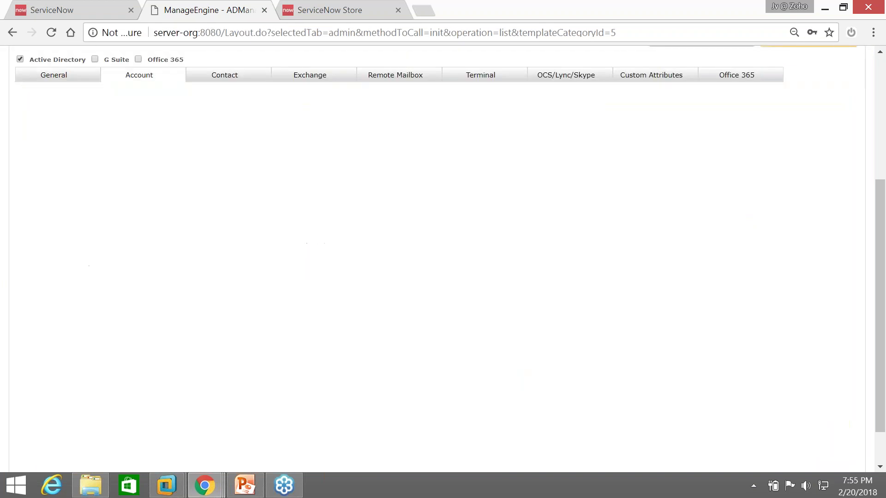
{"action": "left_click", "coordinate": [228, 78]}
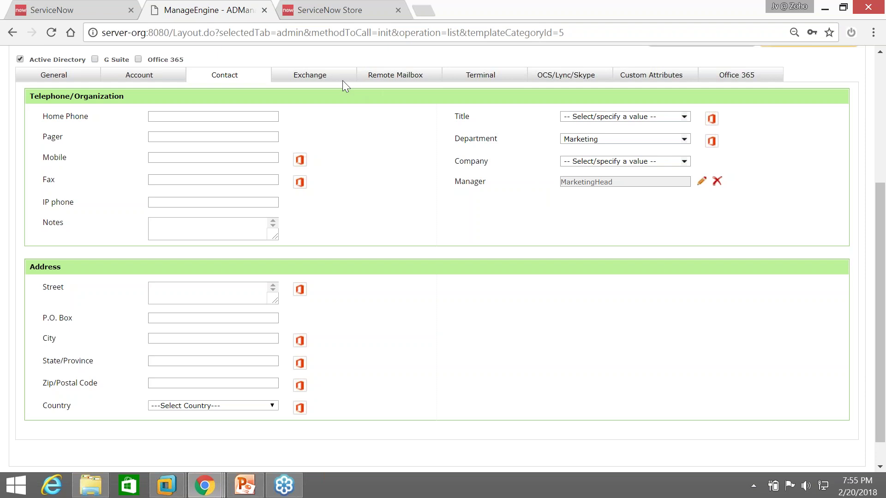
View the template's Terminal and Office 365 settings, then its general attributes down to the container
{"action": "scroll", "coordinate": [332, 80], "scroll_direction": "up", "scroll_amount": 1}
{"action": "scroll", "coordinate": [332, 79], "scroll_direction": "up", "scroll_amount": 3}
{"action": "left_click", "coordinate": [476, 216]}
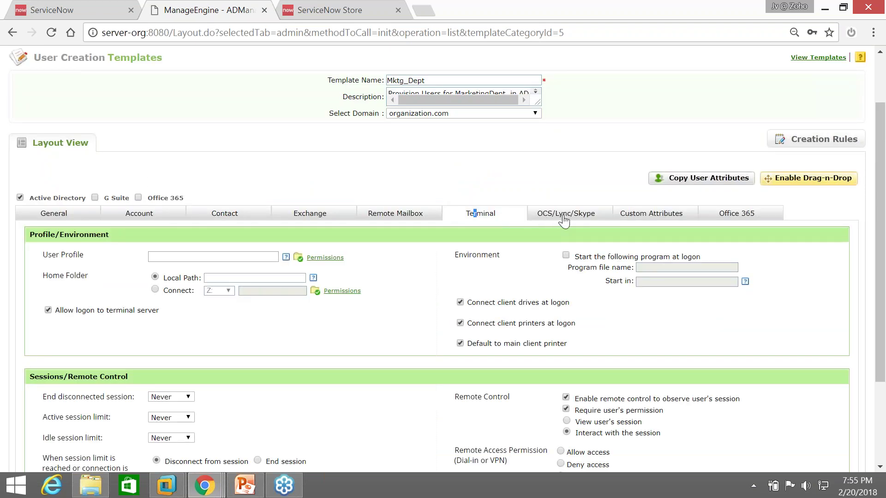
{"action": "left_click", "coordinate": [726, 217]}
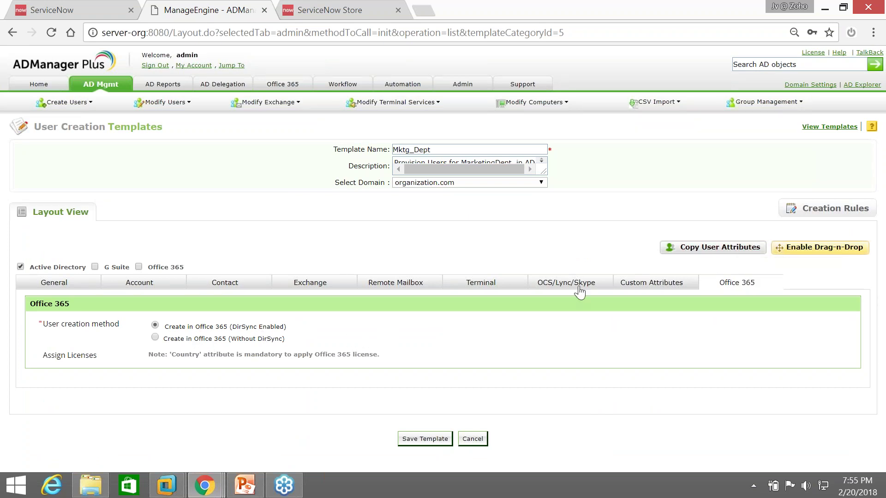
{"action": "left_click", "coordinate": [50, 287]}
{"action": "scroll", "coordinate": [50, 287], "scroll_direction": "down", "scroll_amount": 5}
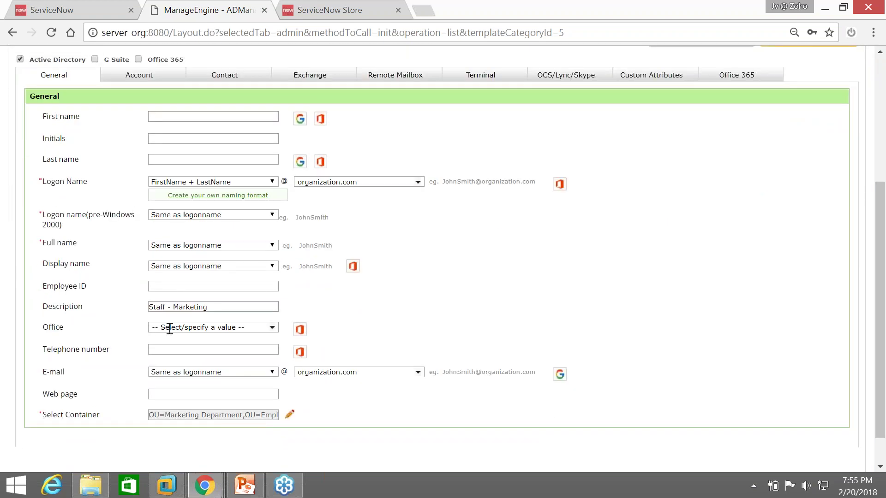
Read the Mktg_Dept description 'Staff - Marketing' and check the container picker without changing it
{"action": "left_click", "coordinate": [225, 307]}
{"action": "scroll", "coordinate": [226, 308], "scroll_direction": "up", "scroll_amount": 5}
{"action": "left_click_drag", "start_coordinate": [433, 149], "coordinate": [378, 148]}
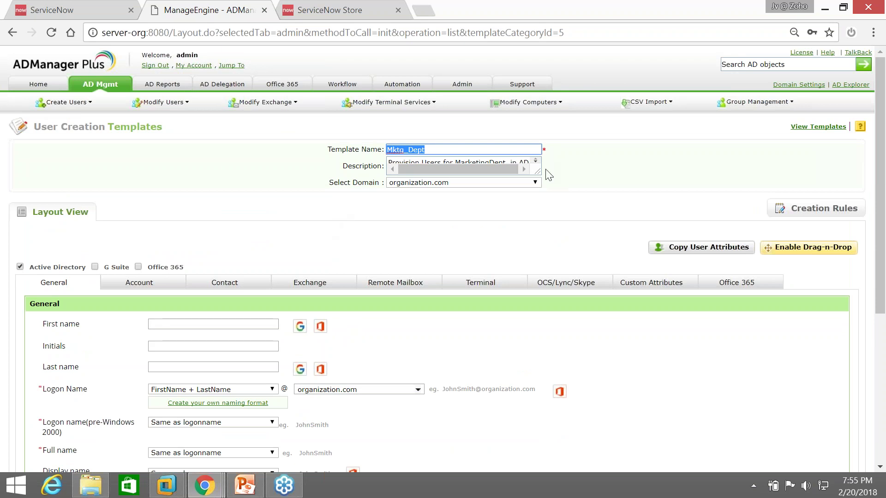
{"action": "left_click_drag", "start_coordinate": [541, 175], "coordinate": [549, 199]}
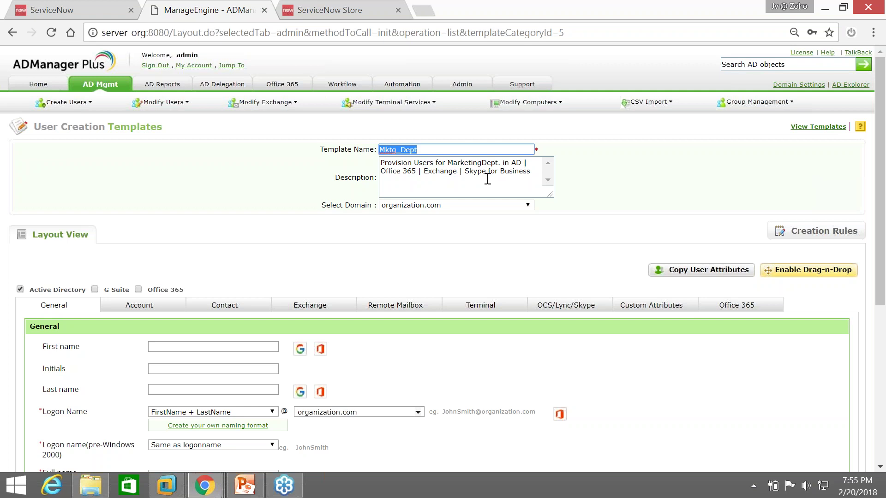
{"action": "scroll", "coordinate": [487, 179], "scroll_direction": "down", "scroll_amount": 2}
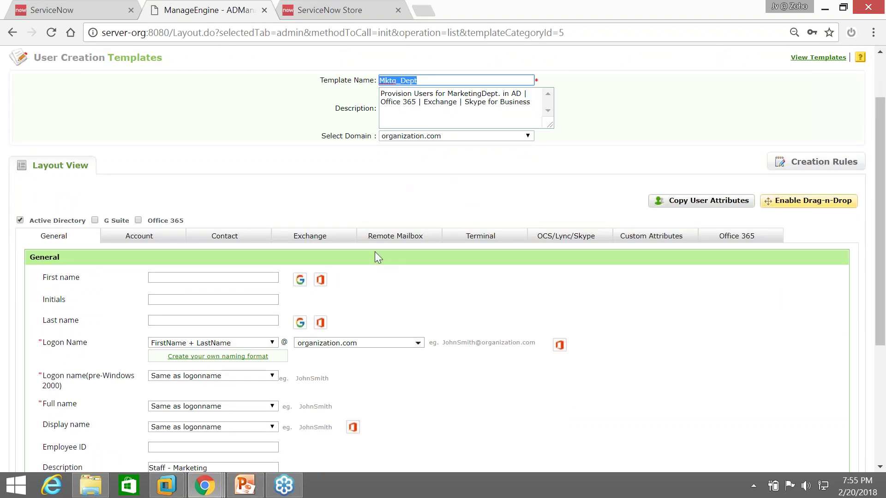
{"action": "scroll", "coordinate": [376, 255], "scroll_direction": "down", "scroll_amount": 3}
{"action": "triple_click", "coordinate": [178, 330]}
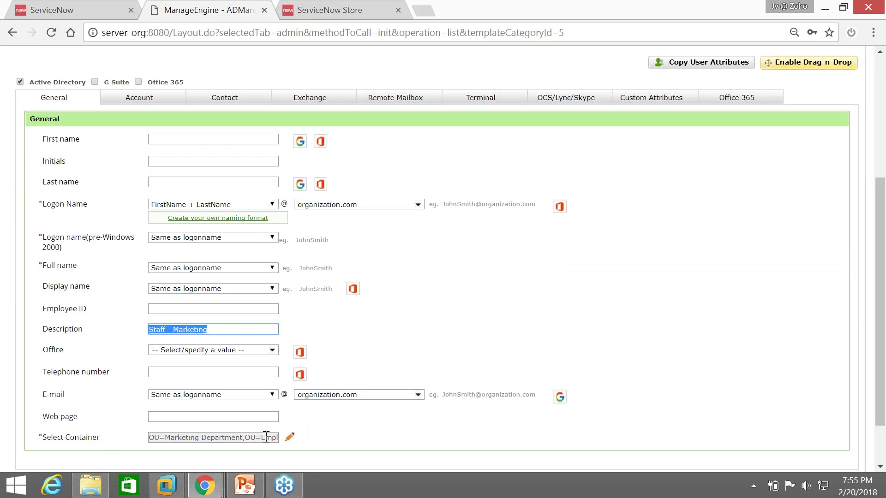
{"action": "left_click", "coordinate": [288, 442]}
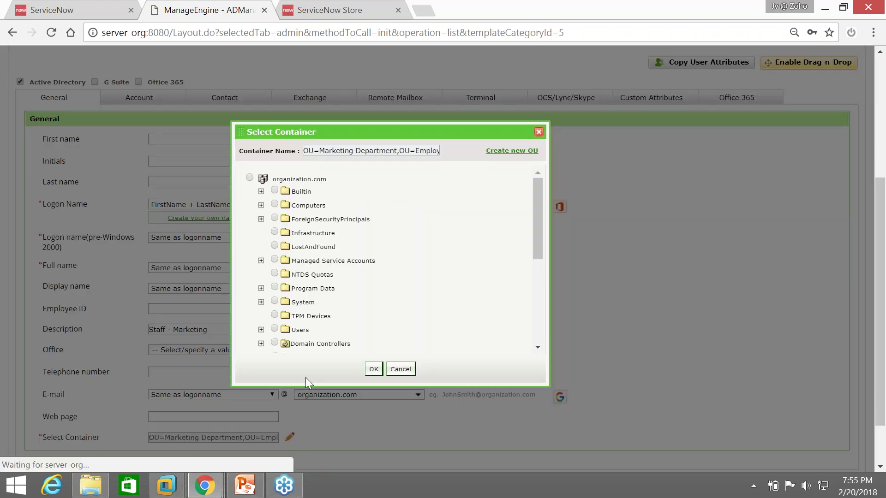
{"action": "left_click", "coordinate": [400, 369]}
Review the template's Member of groups, FieldMarketingStaff and MarketingManagers
{"action": "left_click", "coordinate": [139, 97]}
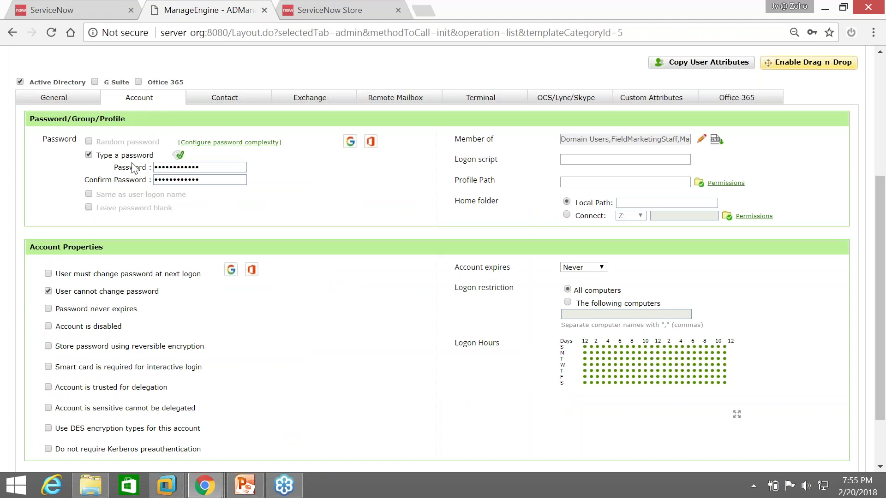
{"action": "left_click", "coordinate": [702, 140]}
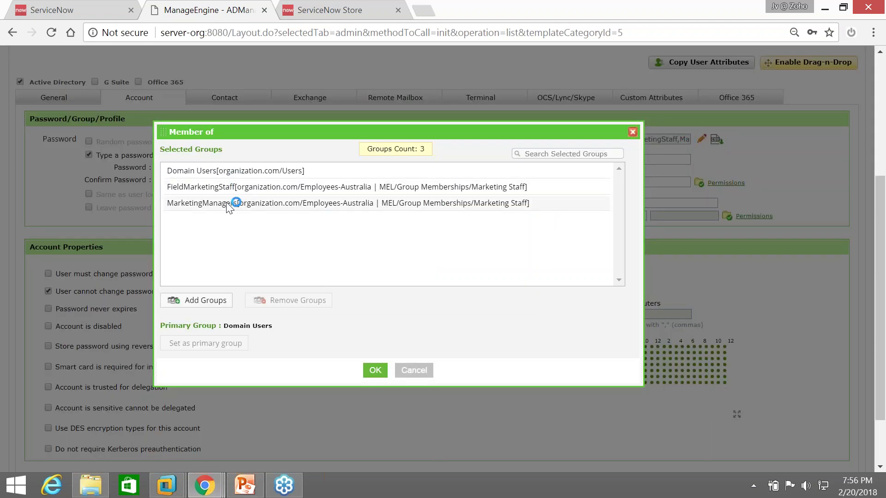
{"action": "left_click", "coordinate": [238, 188]}
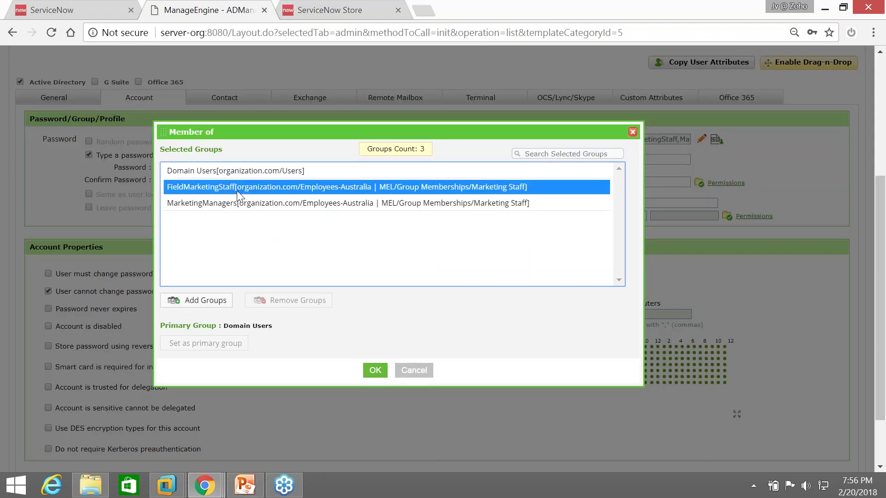
{"action": "left_click", "coordinate": [242, 203]}
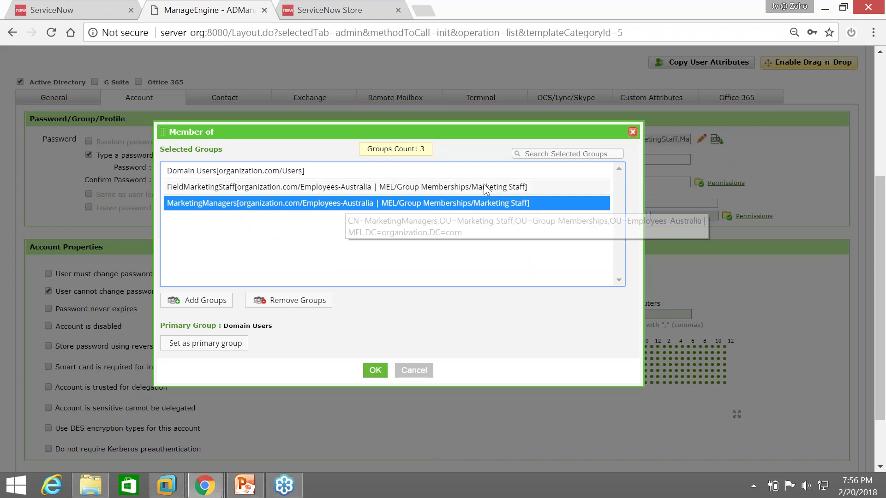
{"action": "left_click", "coordinate": [632, 132]}
View the template's contact and organization attributes, then return to the user creation templates list
{"action": "left_click", "coordinate": [246, 101]}
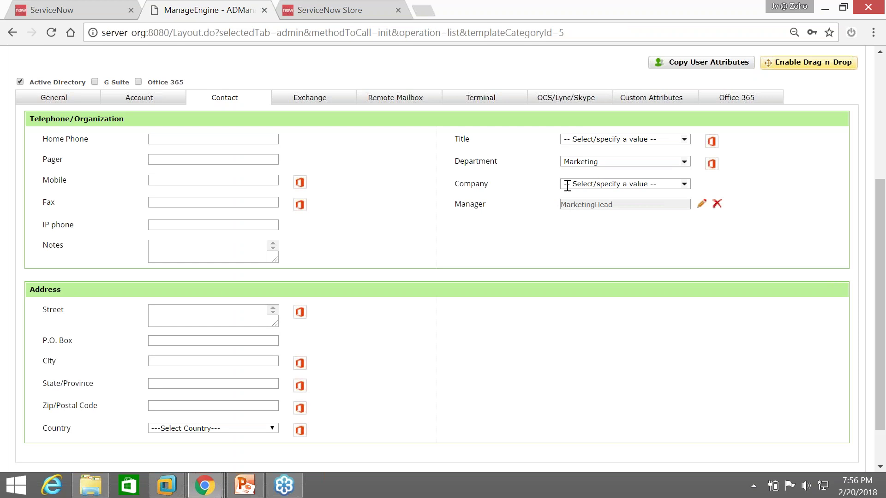
{"action": "scroll", "coordinate": [493, 248], "scroll_direction": "up", "scroll_amount": 3}
{"action": "scroll", "coordinate": [492, 247], "scroll_direction": "up", "scroll_amount": 2}
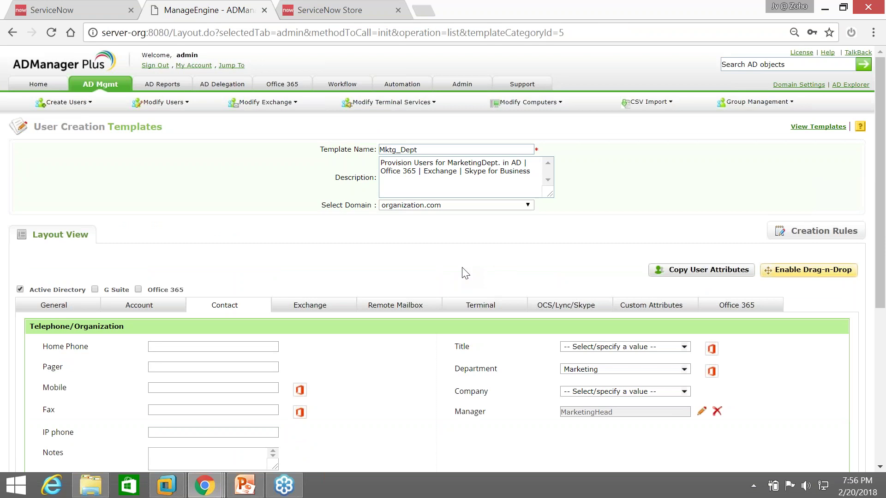
{"action": "double_click", "coordinate": [429, 145]}
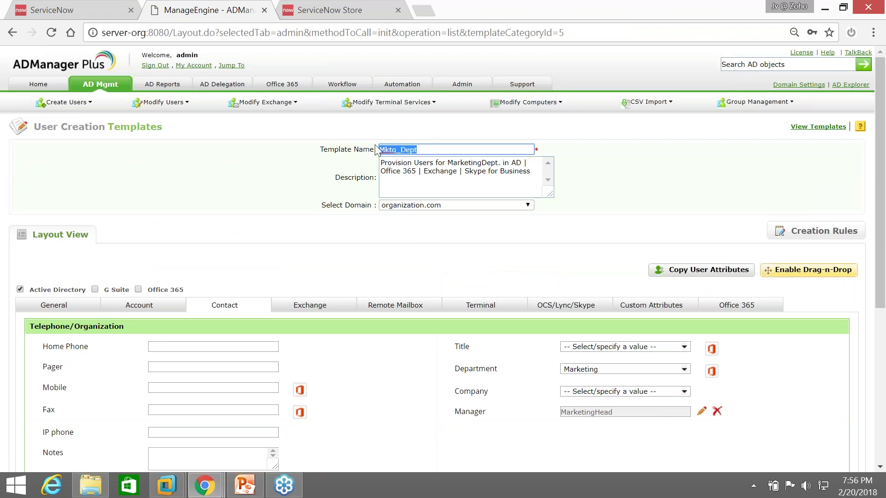
{"action": "left_click", "coordinate": [817, 127]}
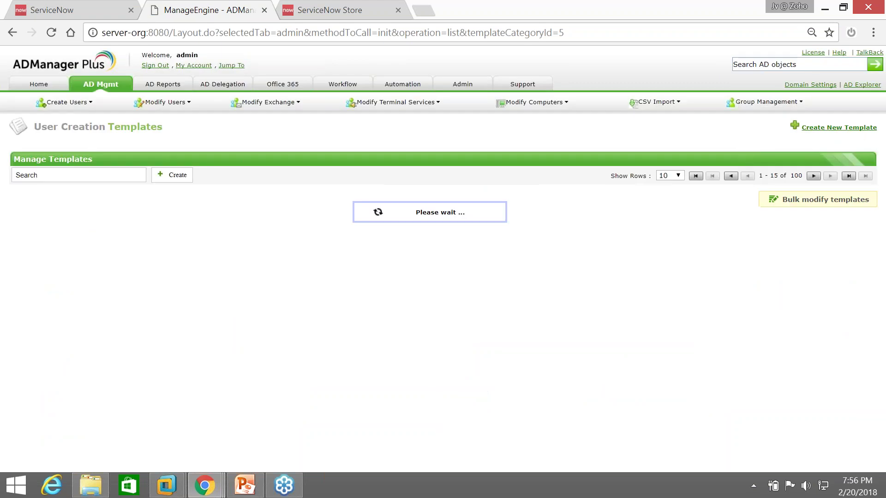
Open the Sales_Dept template and read its 'Staff - Salesforce' description
{"action": "left_click", "coordinate": [34, 380]}
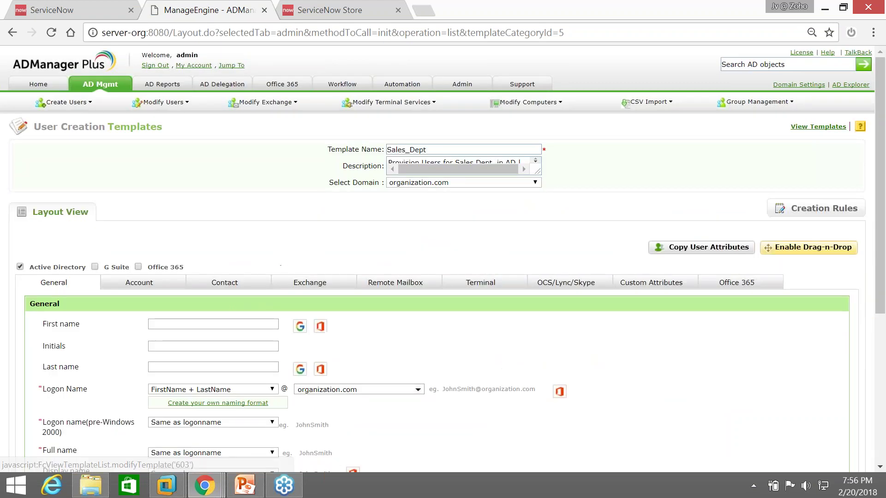
{"action": "scroll", "coordinate": [77, 367], "scroll_direction": "down", "scroll_amount": 4}
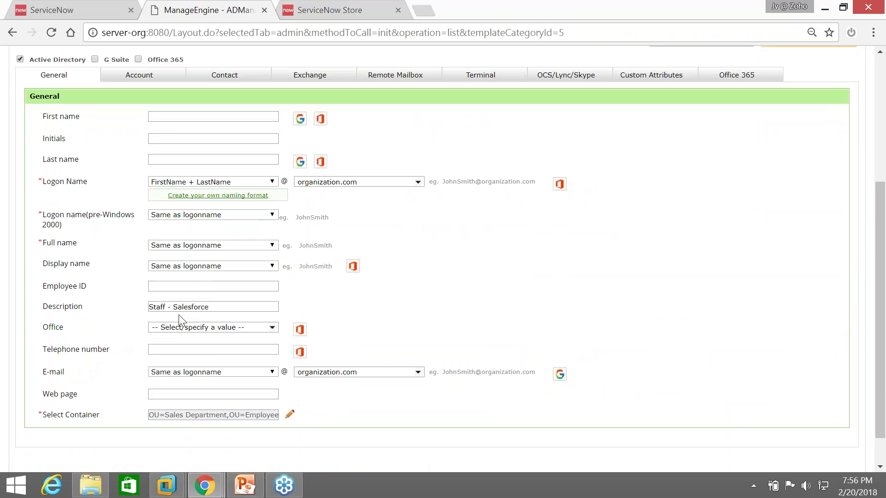
{"action": "triple_click", "coordinate": [174, 307]}
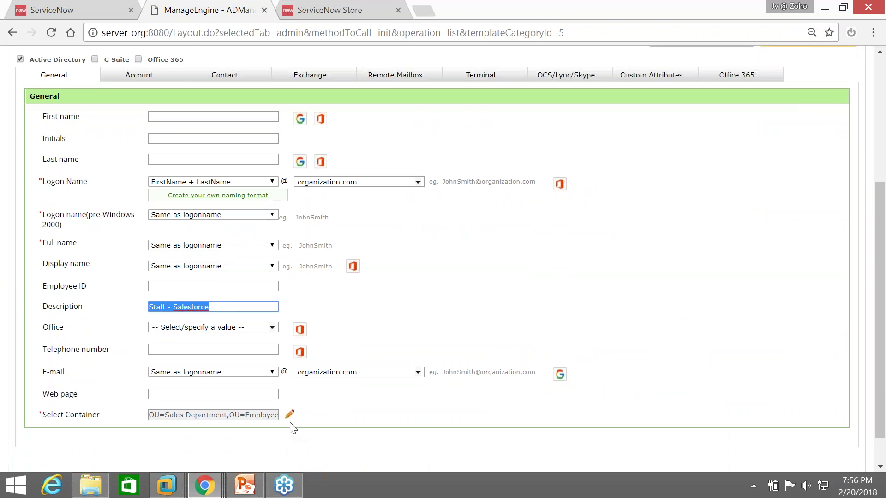
{"action": "scroll", "coordinate": [216, 414], "scroll_direction": "up", "scroll_amount": 2}
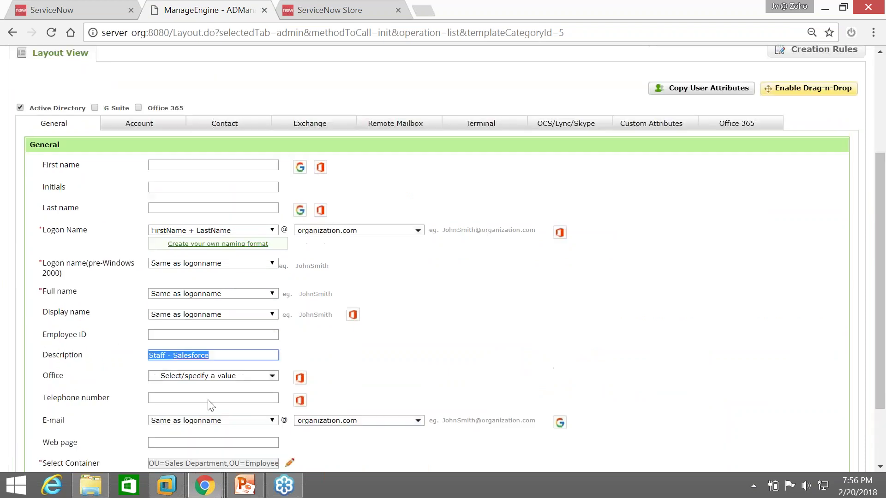
Check the Sales_Dept Sales Officers group membership and its contact attributes with manager SalesHead
{"action": "left_click", "coordinate": [144, 147]}
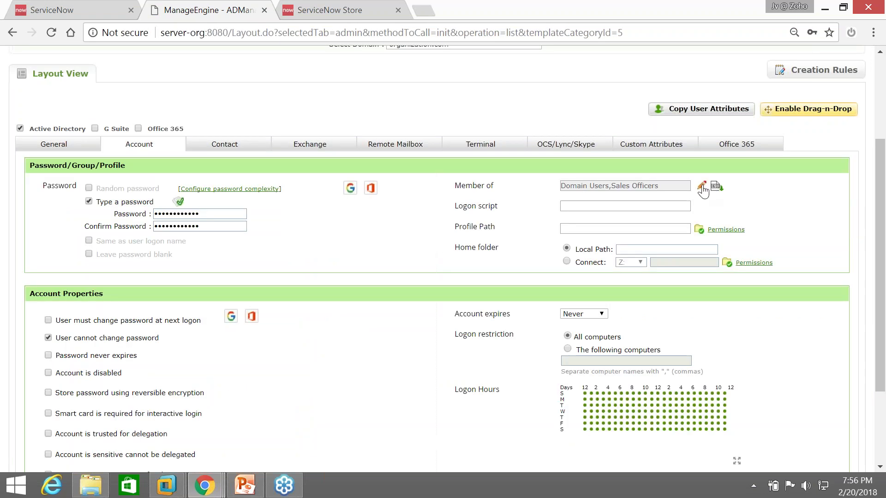
{"action": "left_click", "coordinate": [701, 186]}
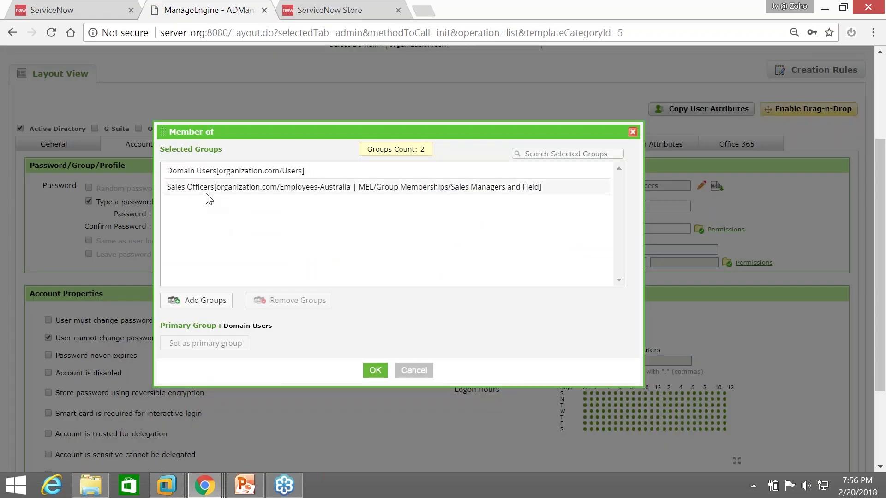
{"action": "left_click", "coordinate": [633, 132]}
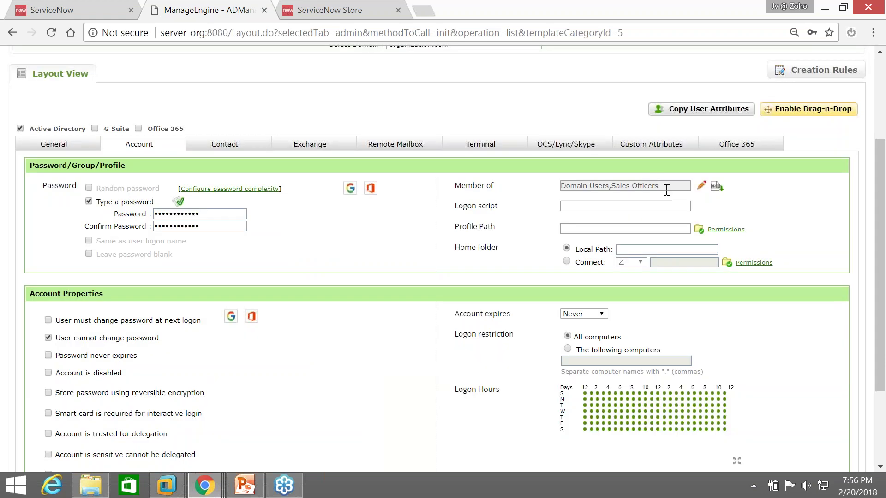
{"action": "scroll", "coordinate": [491, 247], "scroll_direction": "up", "scroll_amount": 3}
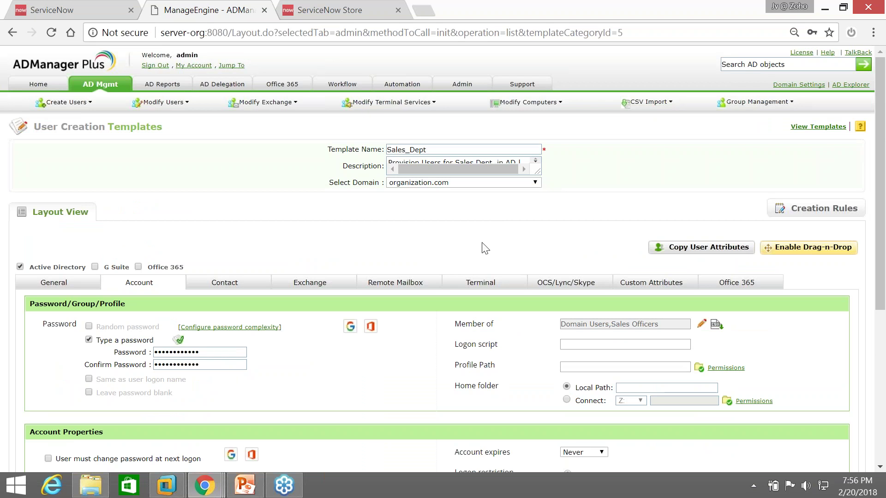
{"action": "left_click", "coordinate": [231, 287]}
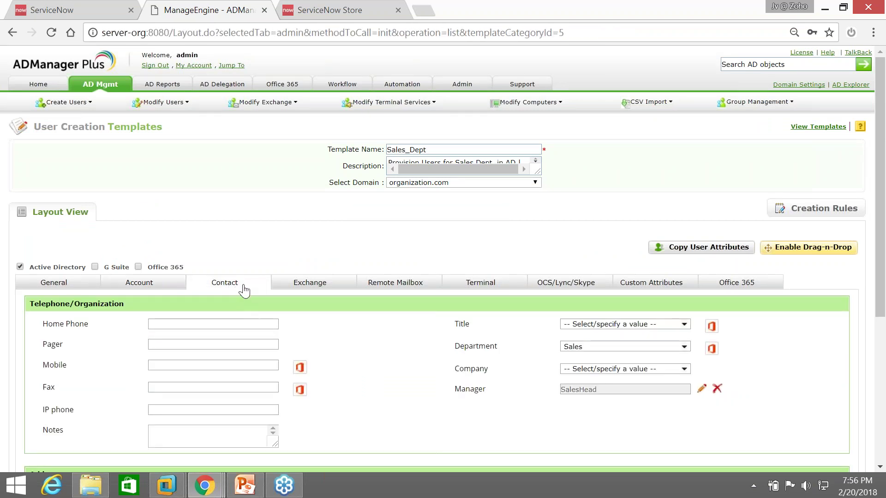
{"action": "left_click", "coordinate": [440, 148]}
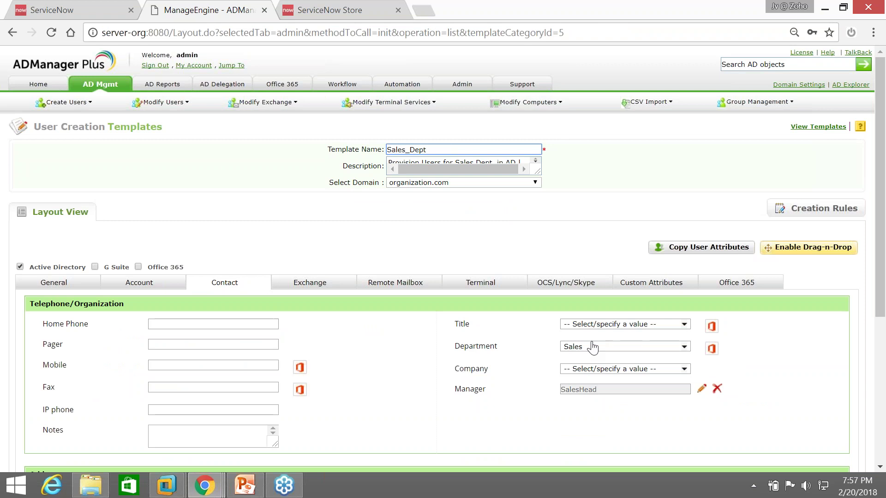
{"action": "mouse_move", "coordinate": [224, 482]}
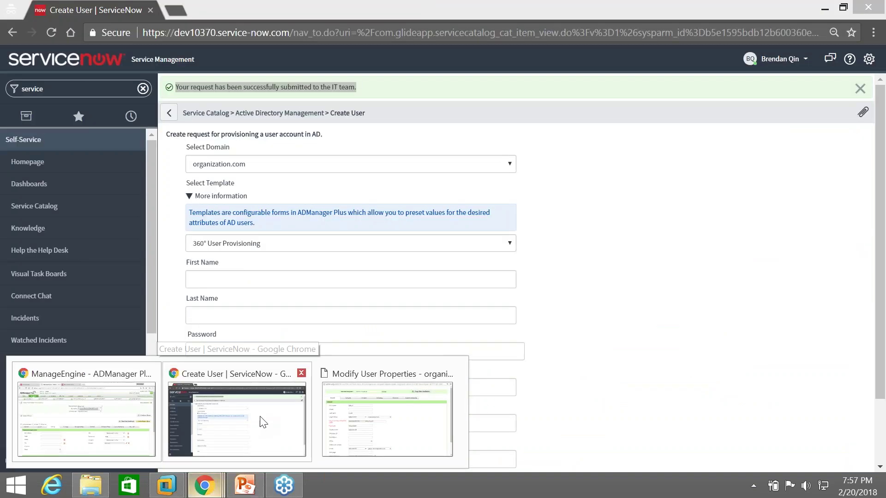
Reopen the Create User form from the Active Directory Management catalog and review its name and password fields
{"action": "left_click", "coordinate": [261, 420]}
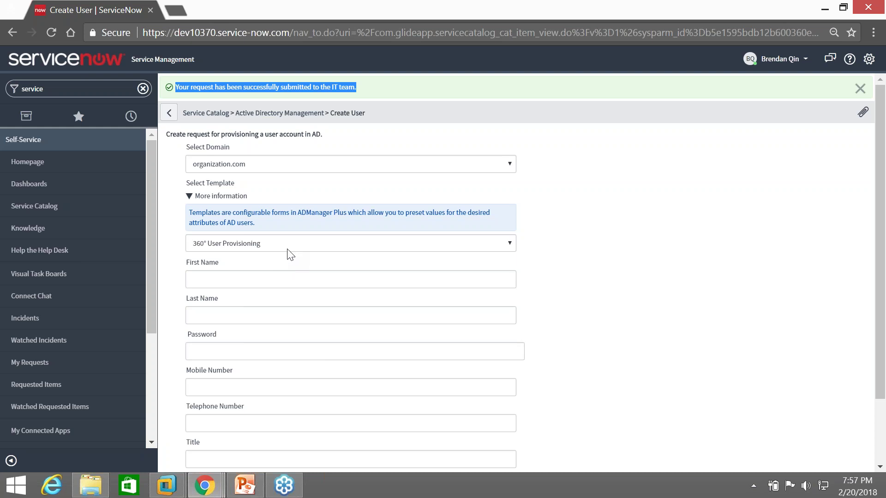
{"action": "left_click", "coordinate": [169, 113]}
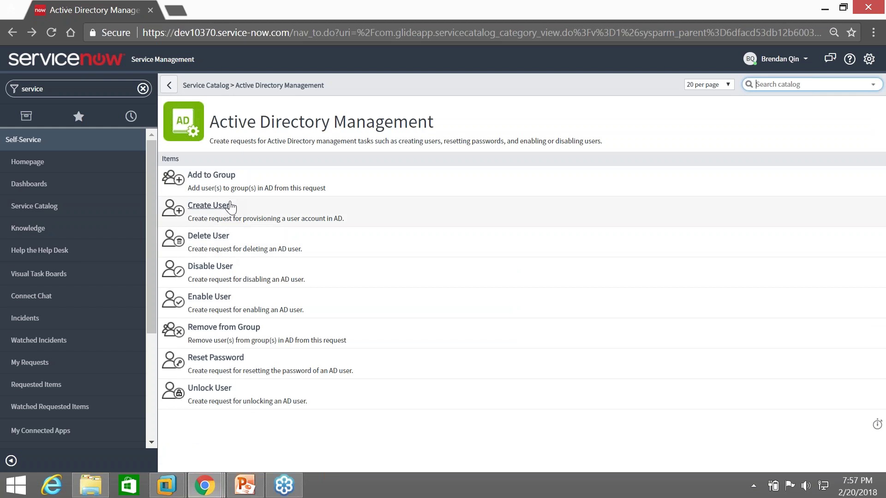
{"action": "left_click", "coordinate": [229, 206]}
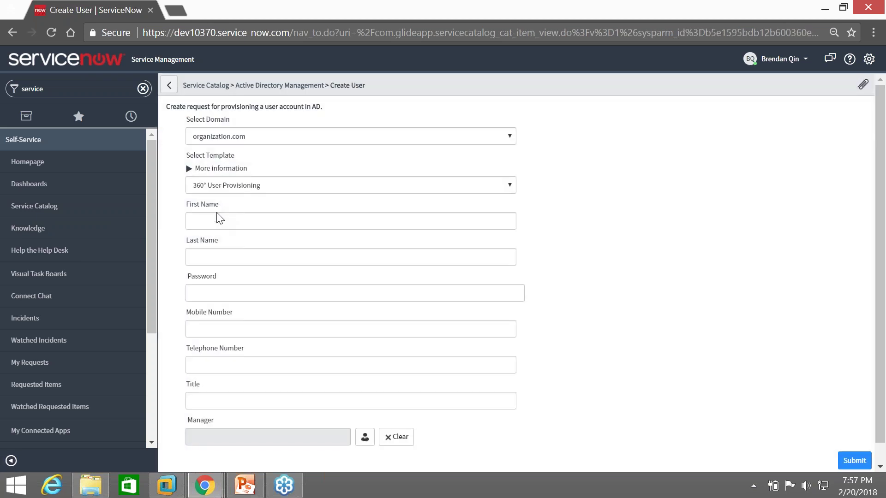
{"action": "left_click", "coordinate": [219, 220]}
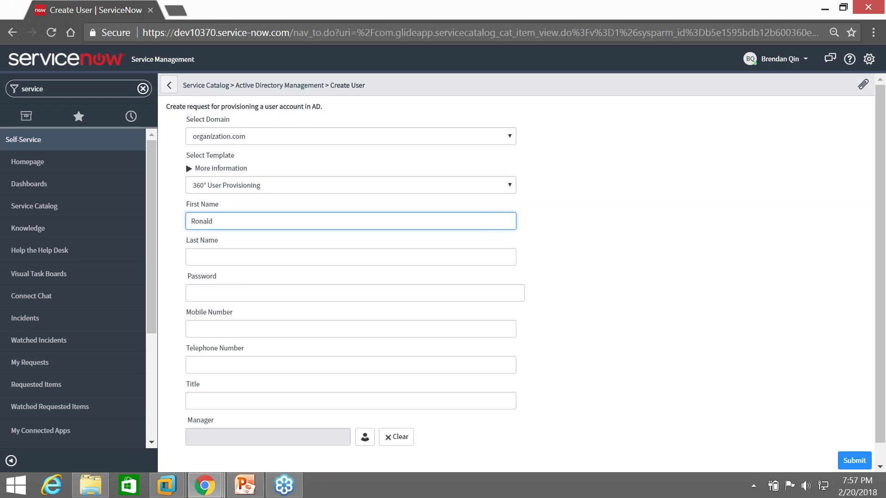
{"action": "left_click", "coordinate": [227, 252]}
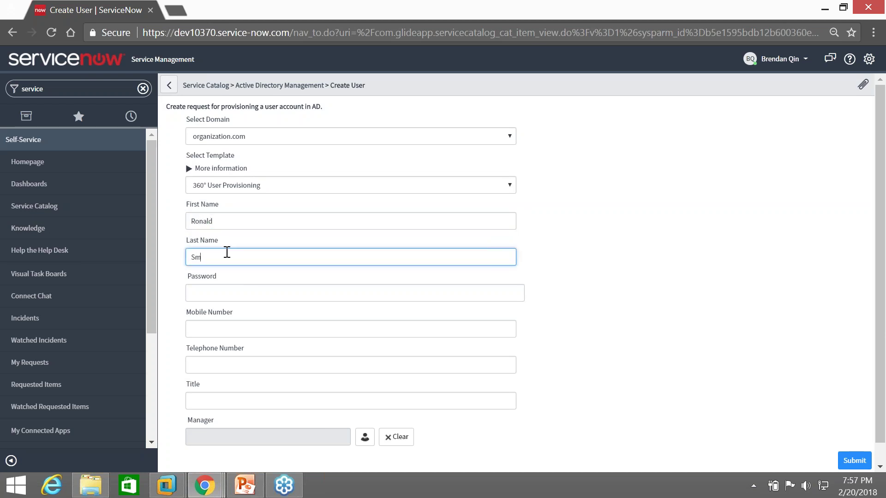
{"action": "left_click", "coordinate": [237, 299]}
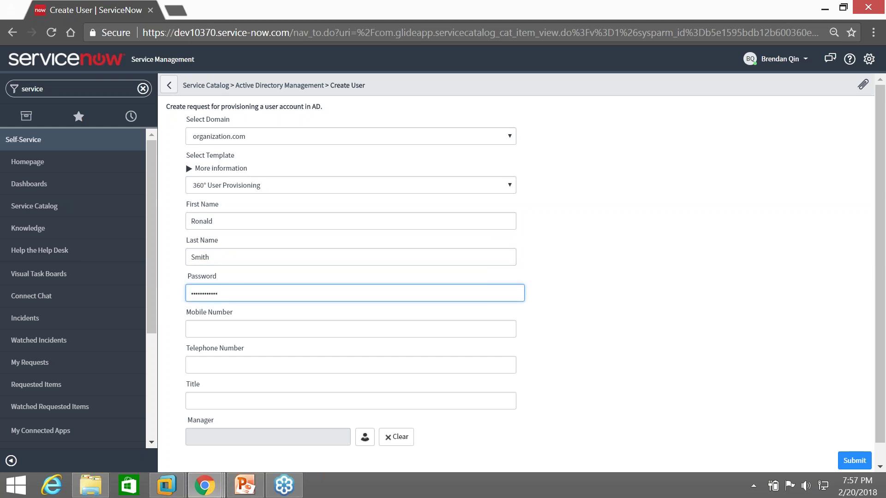
Choose the Mktg_Dept template and step through the name, password, mobile and title fields
{"action": "left_click", "coordinate": [245, 180]}
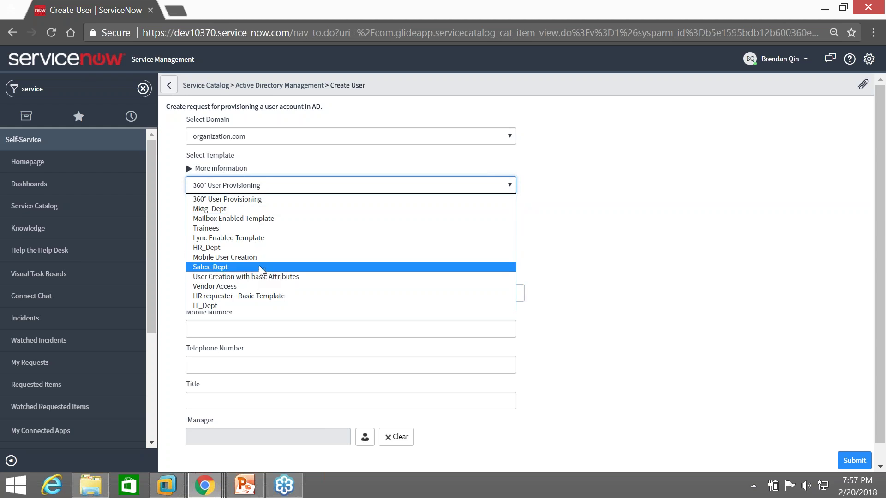
{"action": "left_click", "coordinate": [264, 209]}
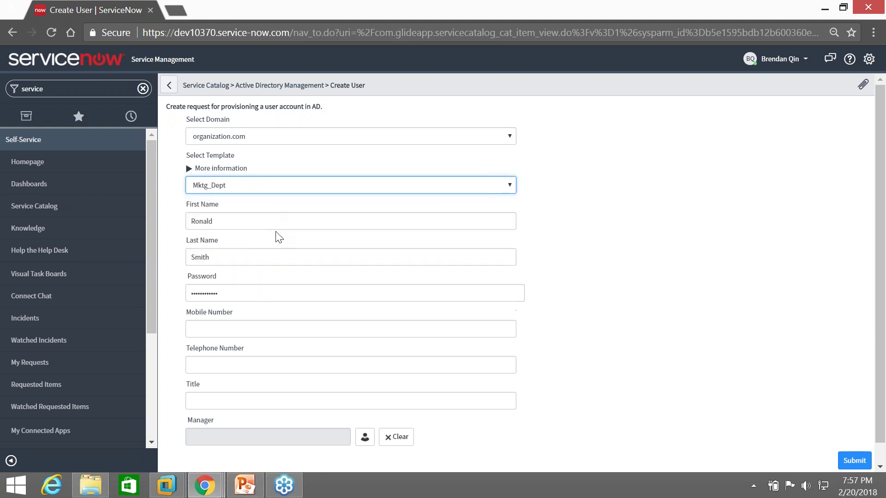
{"action": "left_click", "coordinate": [253, 223]}
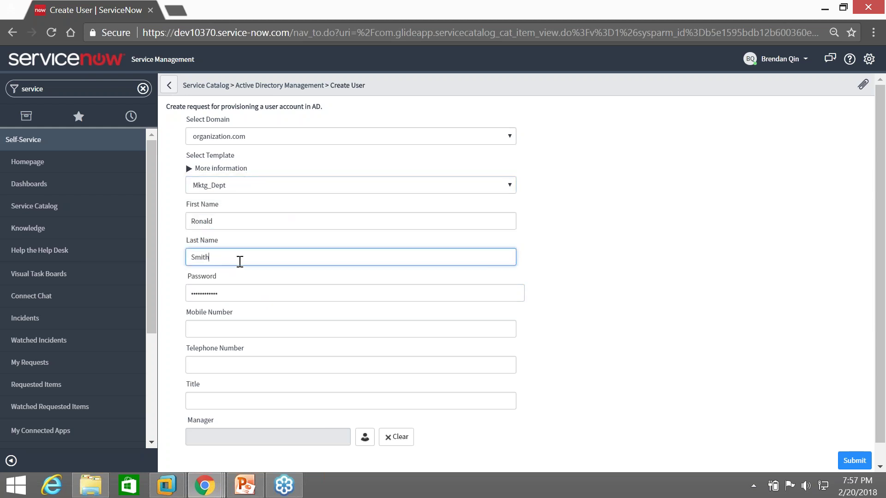
{"action": "left_click", "coordinate": [239, 292]}
{"action": "left_click", "coordinate": [250, 332]}
{"action": "left_click", "coordinate": [266, 400]}
{"action": "scroll", "coordinate": [267, 412], "scroll_direction": "down", "scroll_amount": 1}
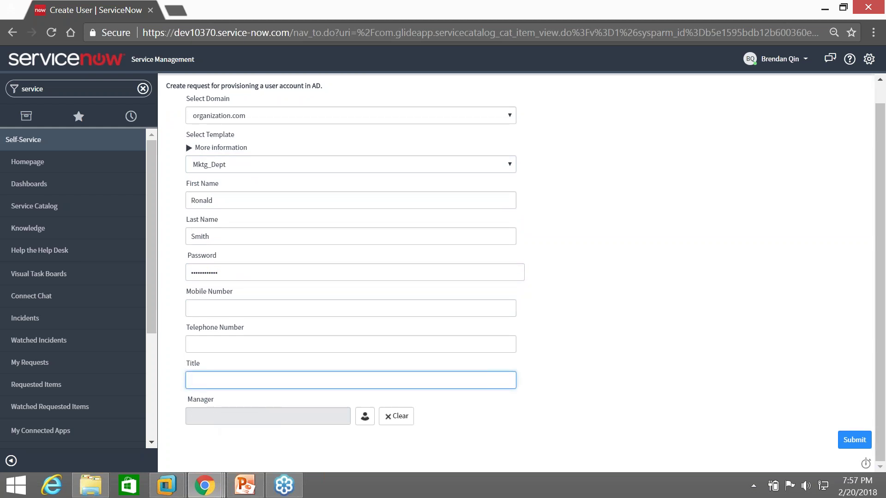
{"action": "scroll", "coordinate": [295, 214], "scroll_direction": "up", "scroll_amount": 1}
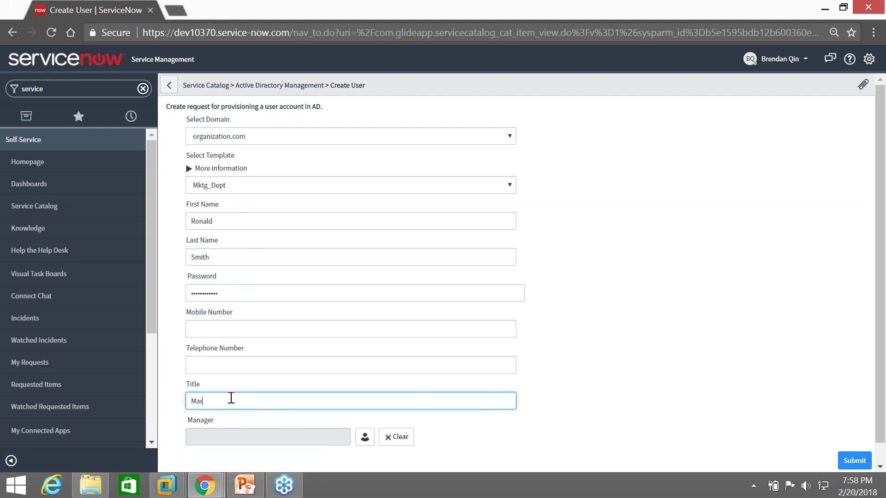
Enter the title 'Marketing manager', submit the request and check the confirmation message
{"action": "type", "text": "ting manager"}
{"action": "scroll", "coordinate": [231, 398], "scroll_direction": "down", "scroll_amount": 1}
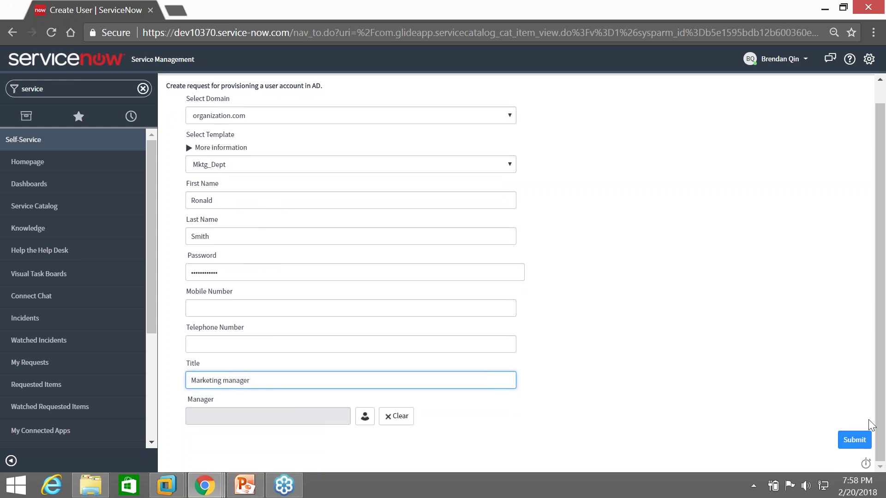
{"action": "left_click", "coordinate": [854, 440]}
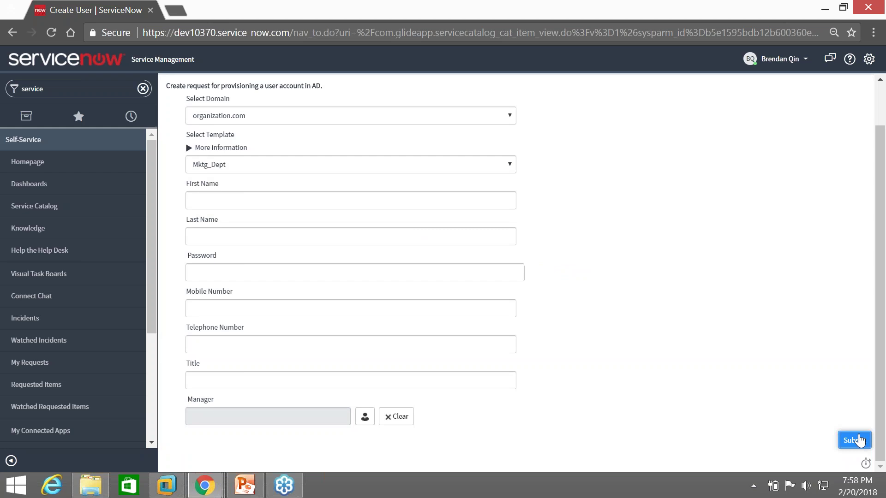
{"action": "left_click_drag", "start_coordinate": [178, 87], "coordinate": [375, 81]}
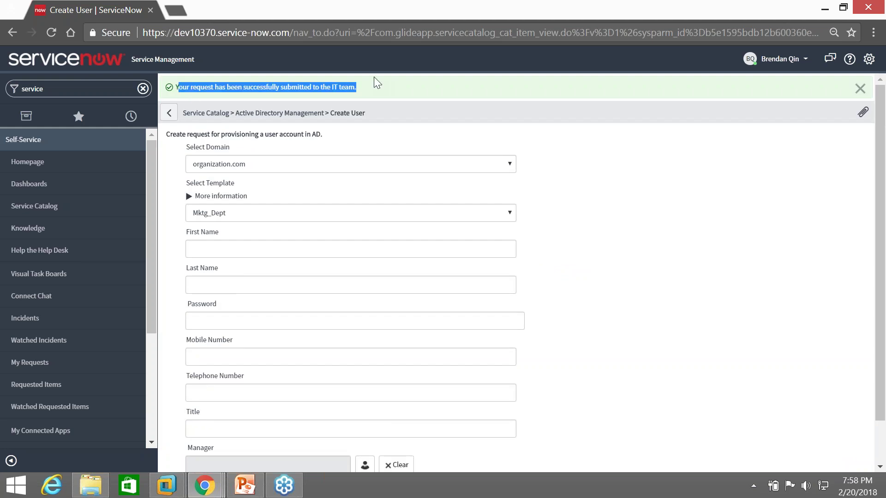
Bring the ServiceNow browser window forward and leave the Create User page
{"action": "left_click", "coordinate": [310, 480]}
{"action": "mouse_move", "coordinate": [204, 485]}
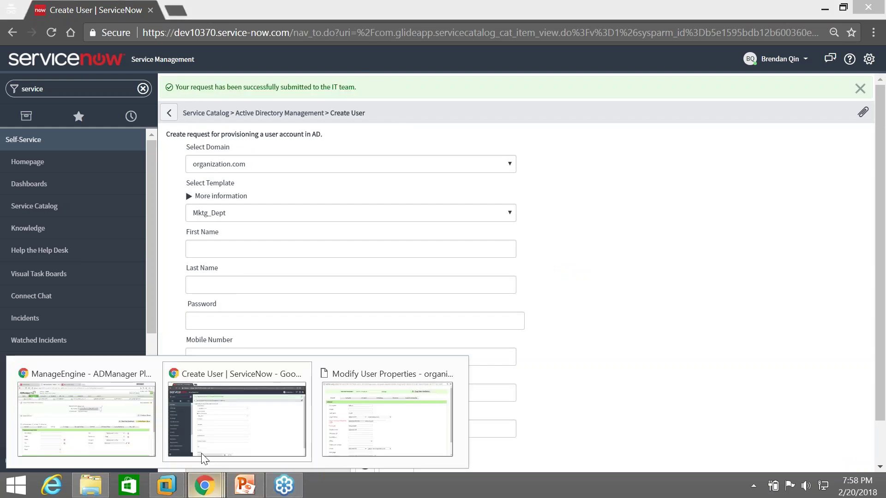
{"action": "left_click", "coordinate": [113, 415]}
{"action": "left_click", "coordinate": [48, 10]}
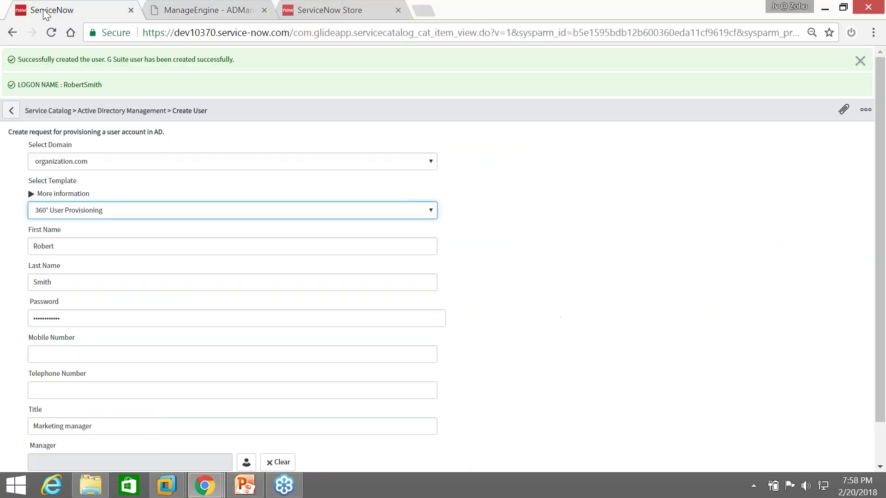
{"action": "left_click", "coordinate": [12, 111]}
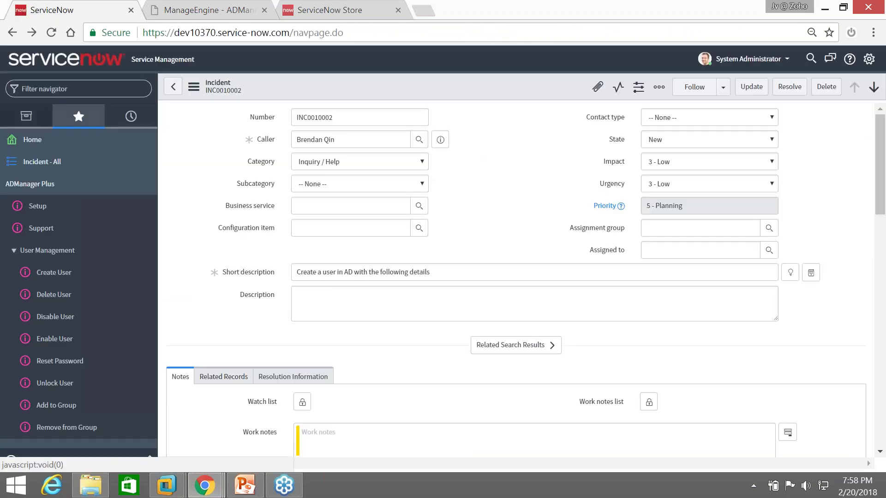
Open INC0010003 from Incident - All and find the Mktg_Dept template in its activity
{"action": "left_click", "coordinate": [510, 157]}
{"action": "left_click", "coordinate": [69, 172]}
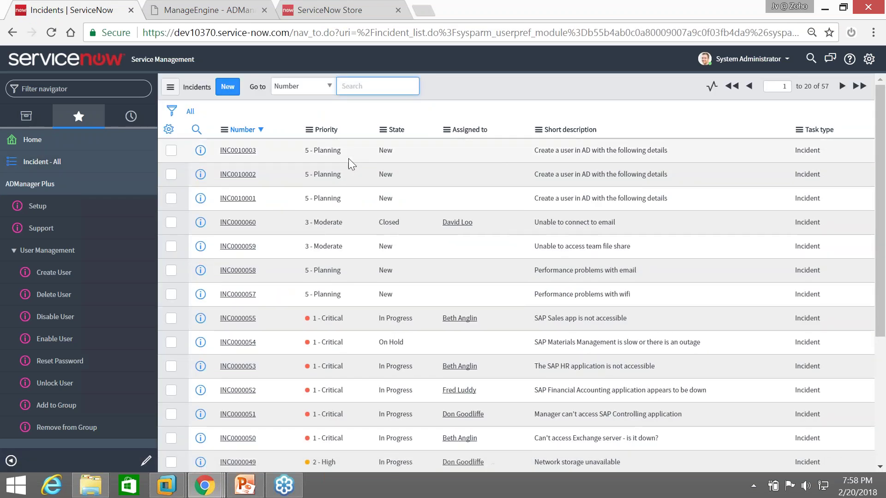
{"action": "left_click", "coordinate": [237, 151]}
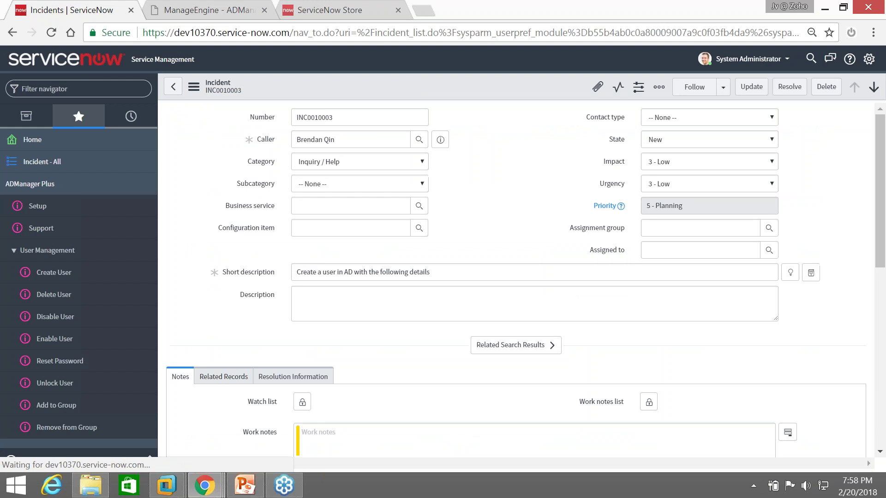
{"action": "scroll", "coordinate": [453, 332], "scroll_direction": "down", "scroll_amount": 3}
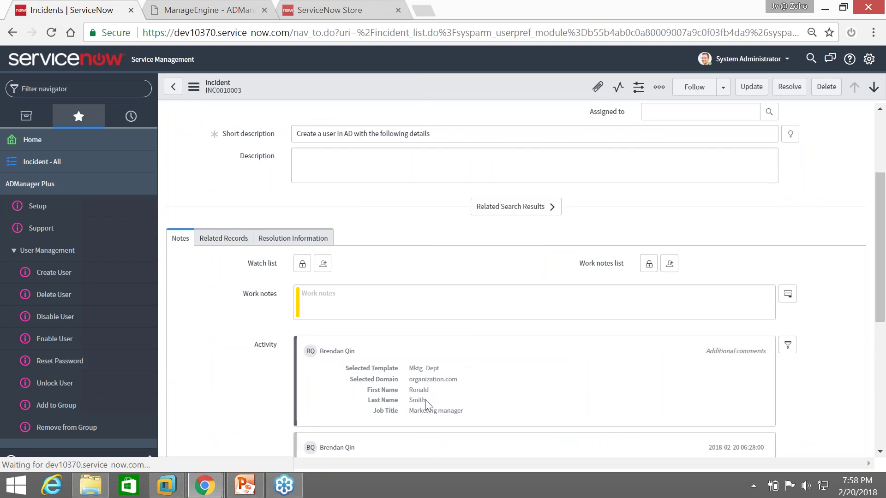
{"action": "scroll", "coordinate": [436, 415], "scroll_direction": "down", "scroll_amount": 2}
{"action": "left_click_drag", "start_coordinate": [408, 317], "coordinate": [444, 318]}
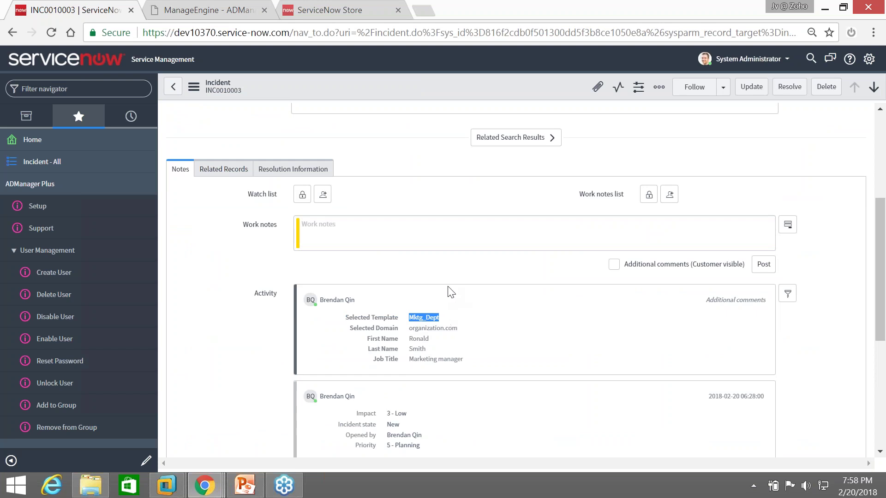
{"action": "scroll", "coordinate": [446, 292], "scroll_direction": "up", "scroll_amount": 5}
Run Create AD User from INC0010003, check the prefilled names and password, submit, and note the logon name
{"action": "right_click", "coordinate": [375, 90]}
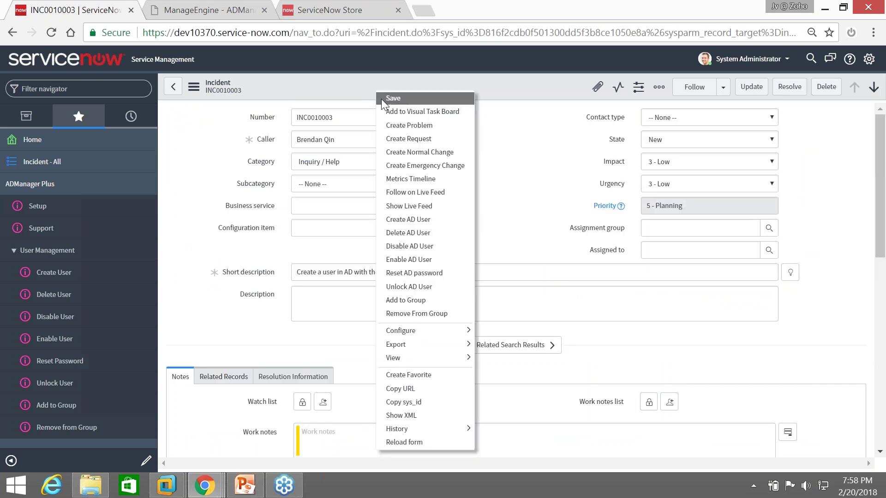
{"action": "left_click", "coordinate": [416, 220]}
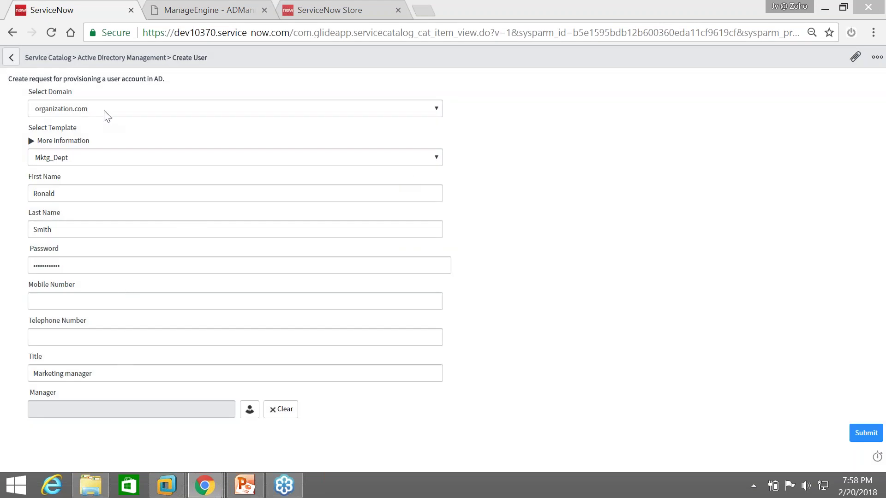
{"action": "left_click", "coordinate": [108, 194]}
{"action": "left_click", "coordinate": [106, 229]}
{"action": "left_click", "coordinate": [110, 265]}
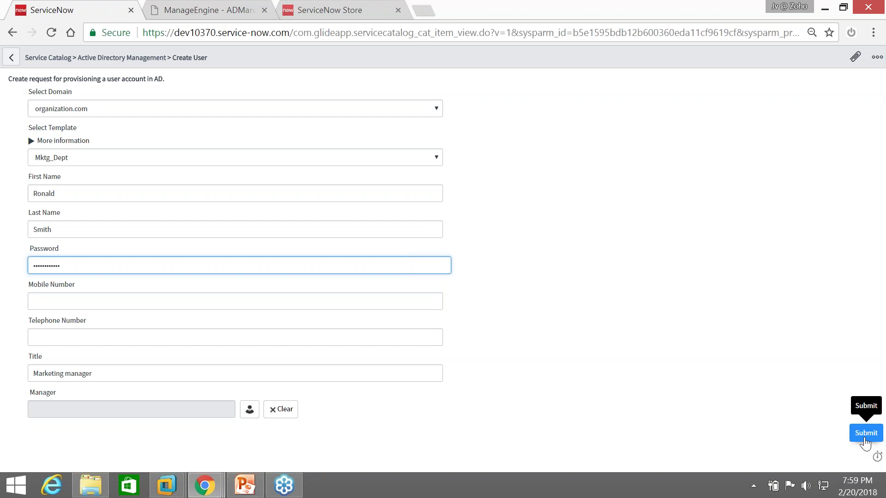
{"action": "left_click", "coordinate": [863, 438]}
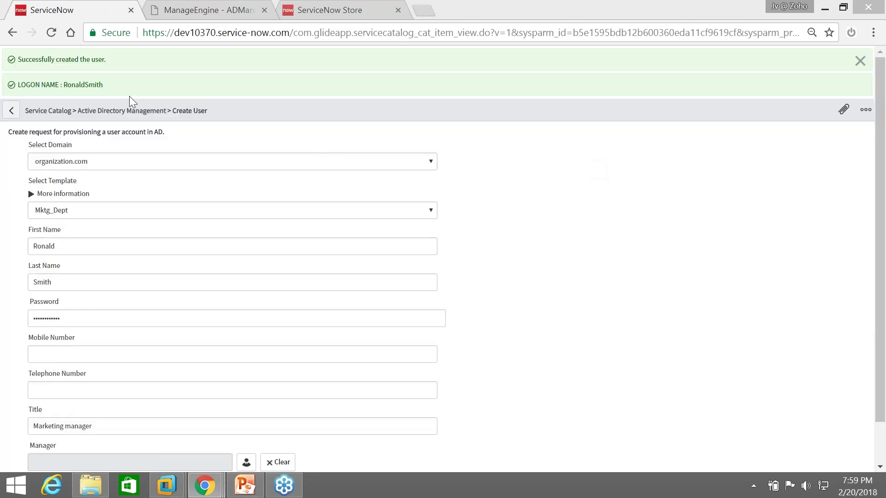
{"action": "left_click_drag", "start_coordinate": [67, 85], "coordinate": [113, 91]}
{"action": "key", "text": "ctrl+c"}
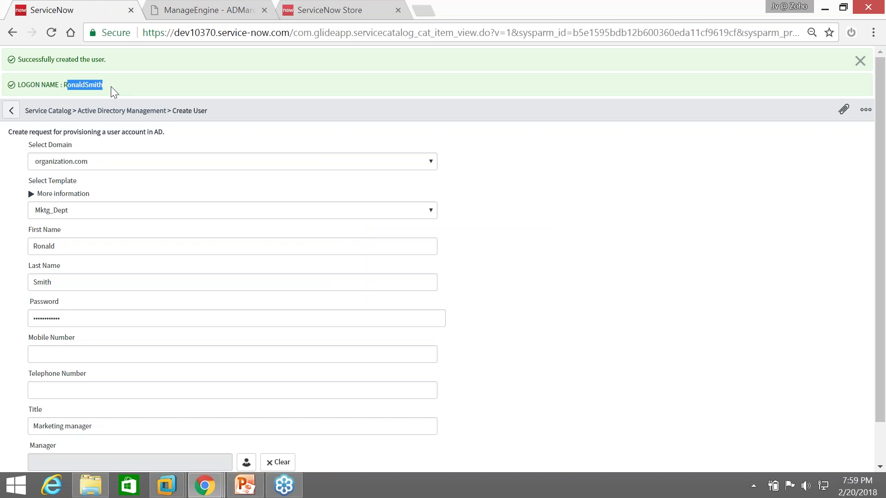
Paste the new logon name into the ADManager Plus search and open the found user
{"action": "key", "text": "ctrl+Tab"}
{"action": "key", "text": "ctrl+v"}
{"action": "key", "text": "Return"}
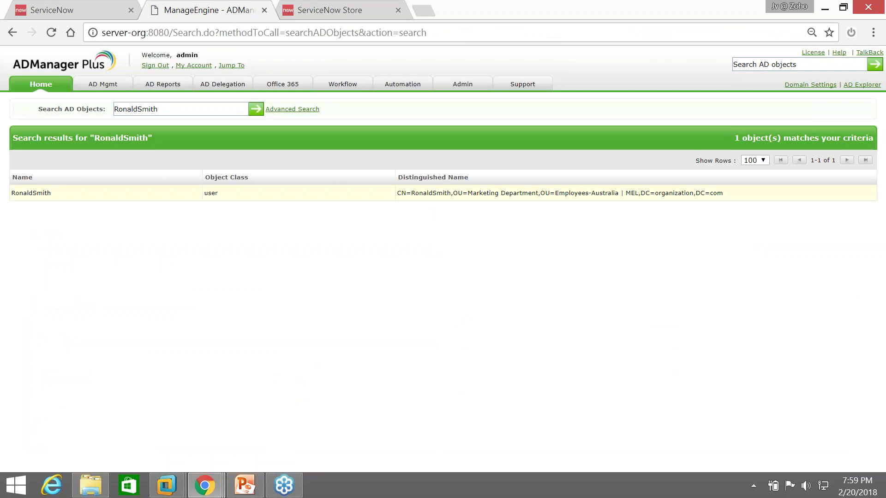
{"action": "left_click", "coordinate": [313, 201]}
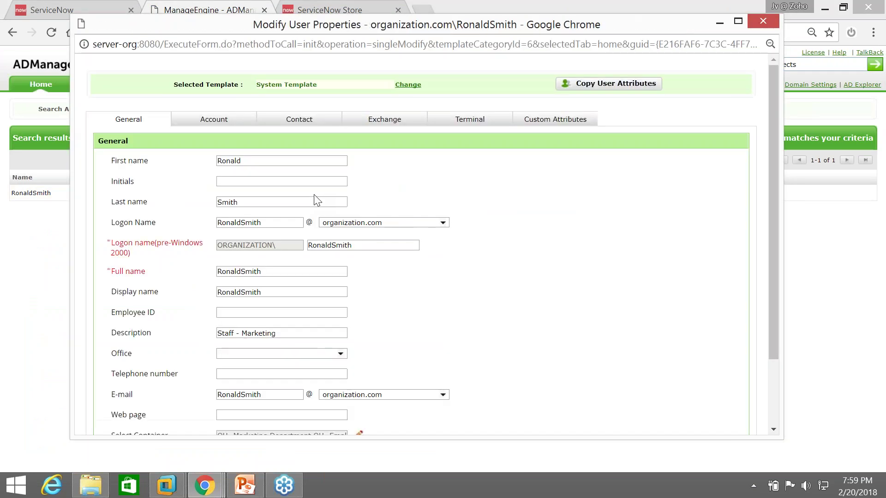
Verify the Staff - Marketing description and Marketing Department container, then open the user's Member of groups
{"action": "scroll", "coordinate": [326, 198], "scroll_direction": "down", "scroll_amount": 2}
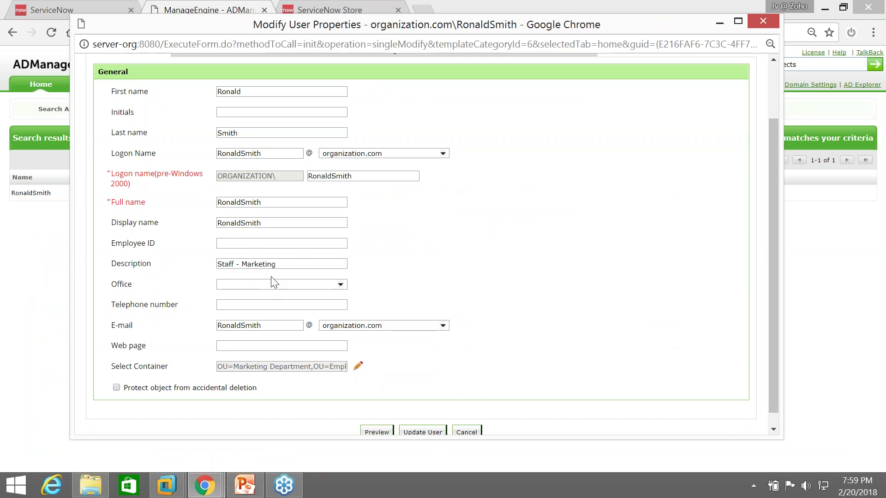
{"action": "left_click_drag", "start_coordinate": [275, 264], "coordinate": [217, 264]}
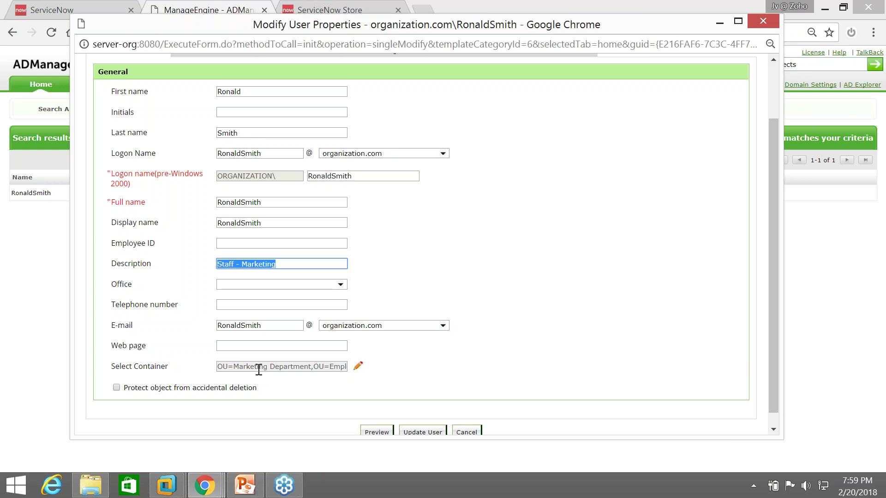
{"action": "left_click", "coordinate": [247, 367]}
{"action": "left_click_drag", "start_coordinate": [239, 367], "coordinate": [279, 370]}
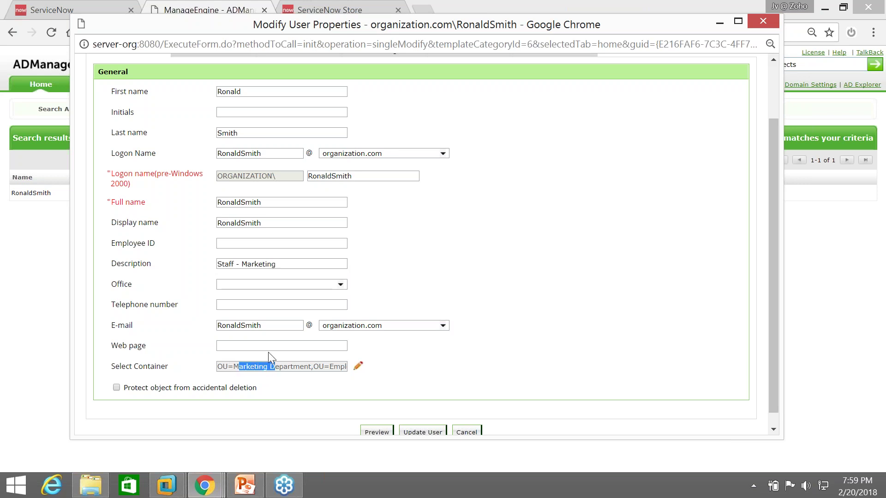
{"action": "scroll", "coordinate": [268, 352], "scroll_direction": "up", "scroll_amount": 2}
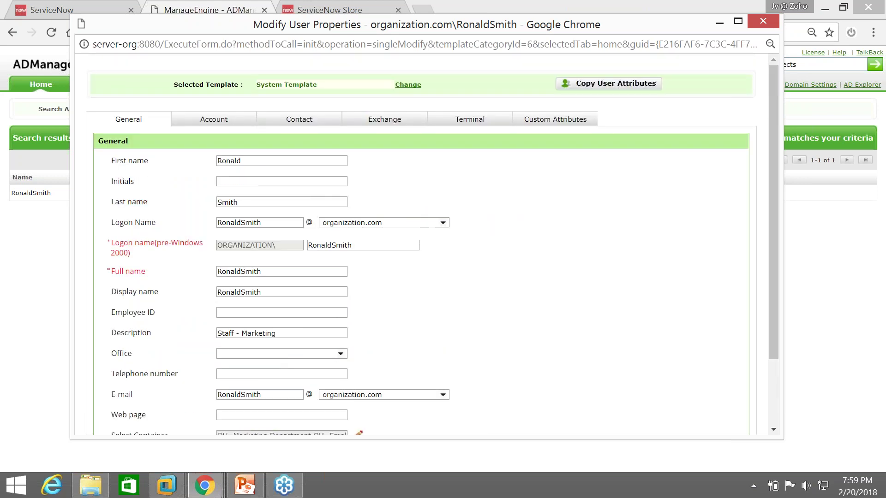
{"action": "left_click", "coordinate": [213, 119]}
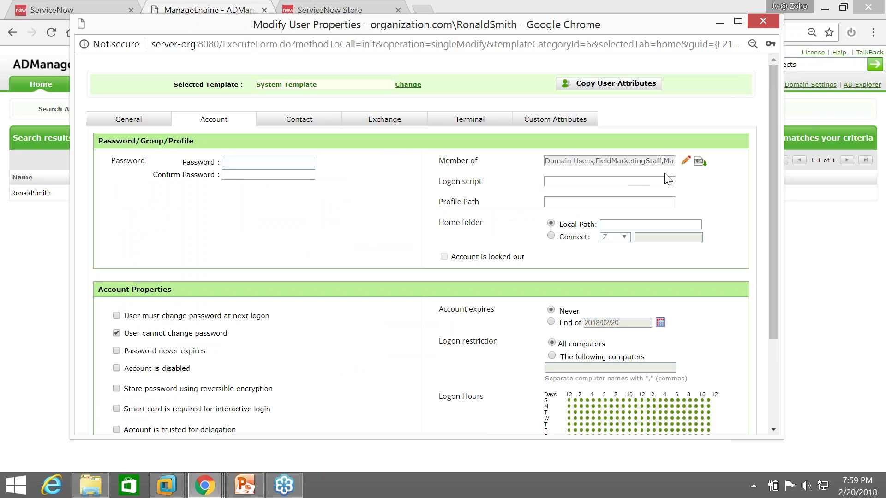
{"action": "left_click", "coordinate": [686, 161]}
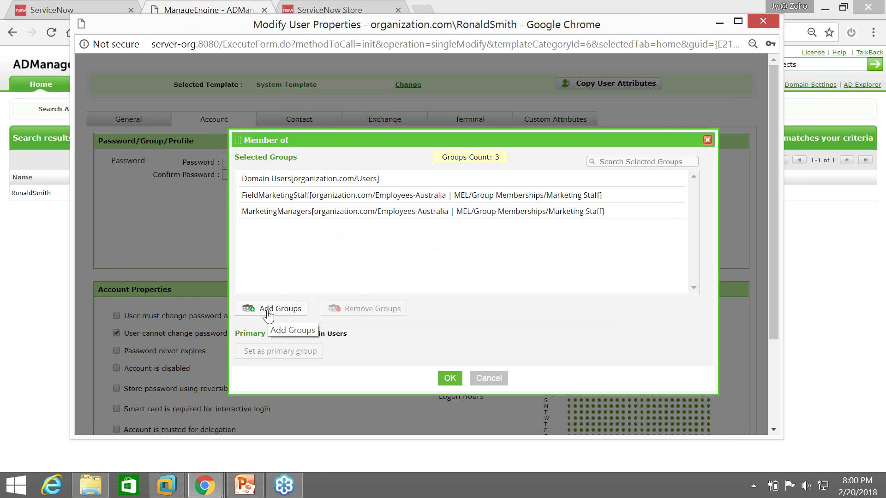
Confirm the user's contact details show department Marketing and manager MarketingHead, then reopen the user's properties
{"action": "left_click", "coordinate": [707, 140]}
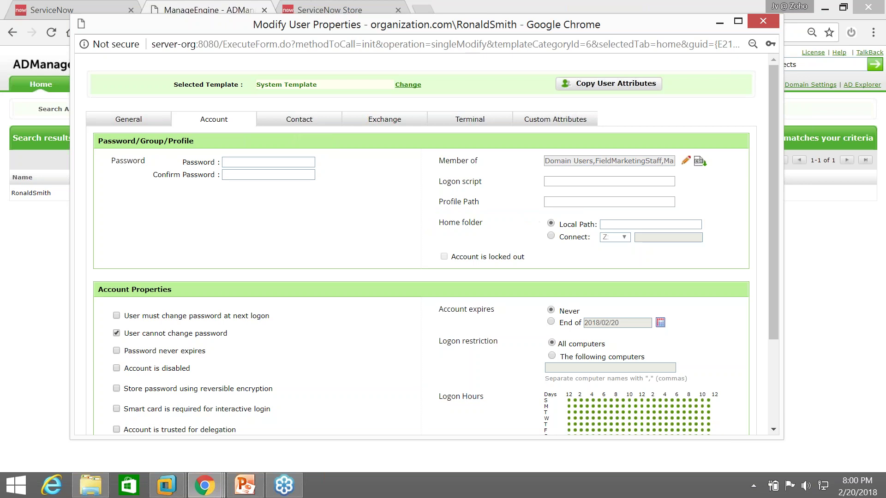
{"action": "left_click", "coordinate": [315, 119]}
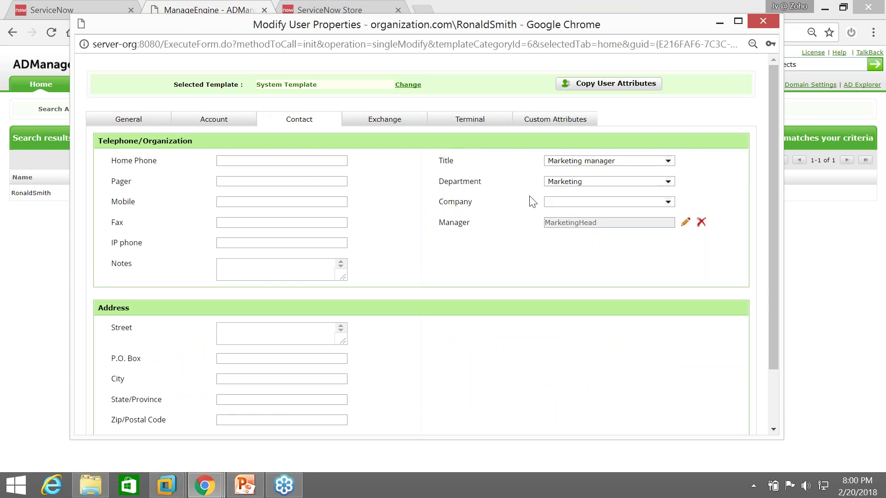
{"action": "left_click", "coordinate": [762, 18]}
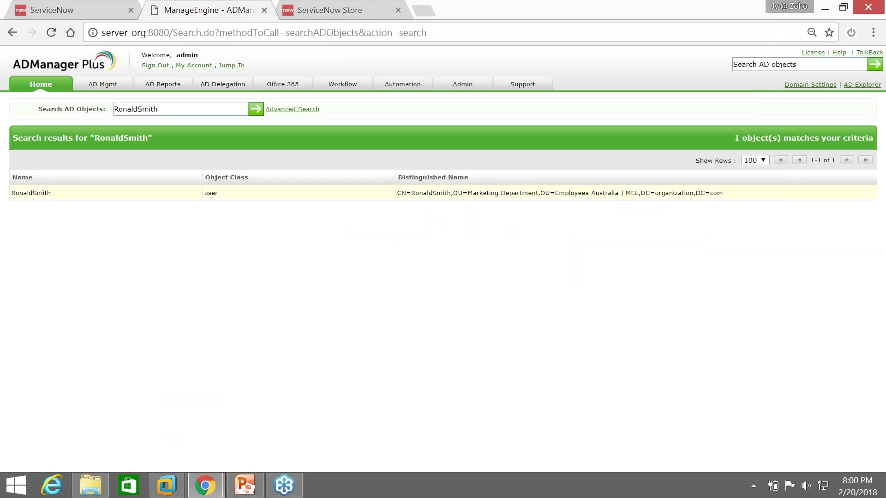
{"action": "left_click", "coordinate": [425, 192]}
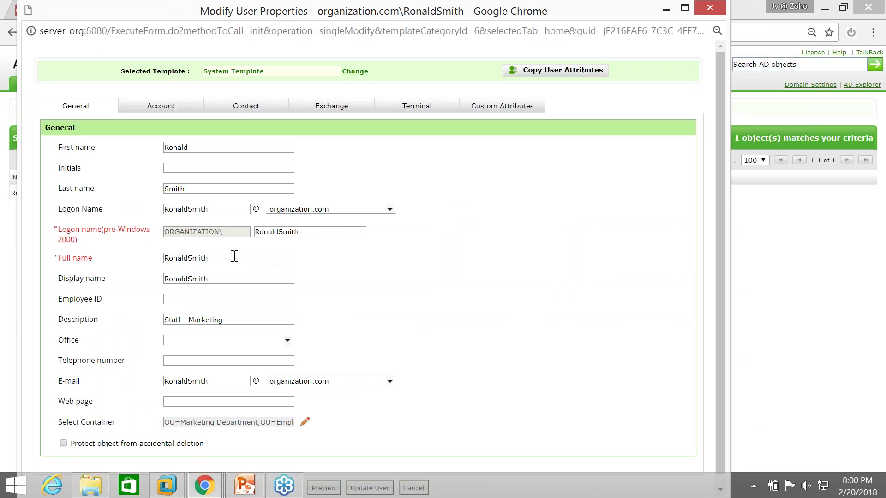
Review the user's name, description, account and contact fields, then close the Modify User Properties window
{"action": "left_click", "coordinate": [234, 279]}
{"action": "left_click", "coordinate": [208, 257]}
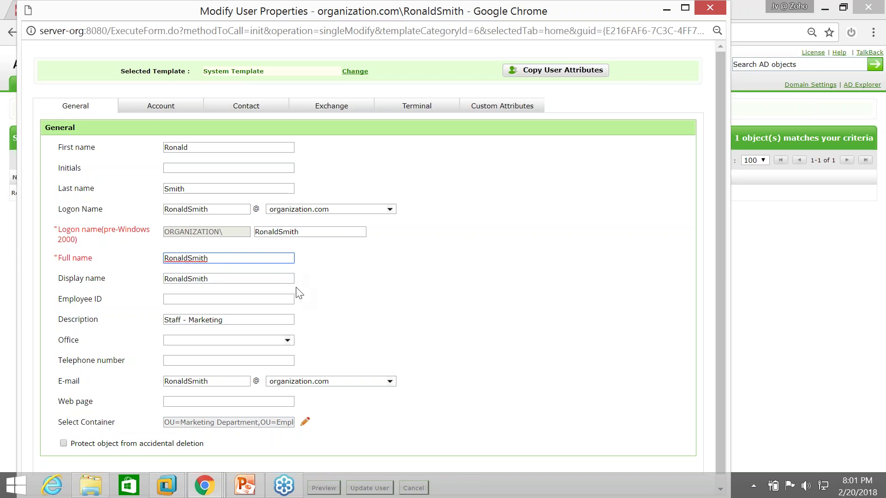
{"action": "left_click", "coordinate": [229, 319]}
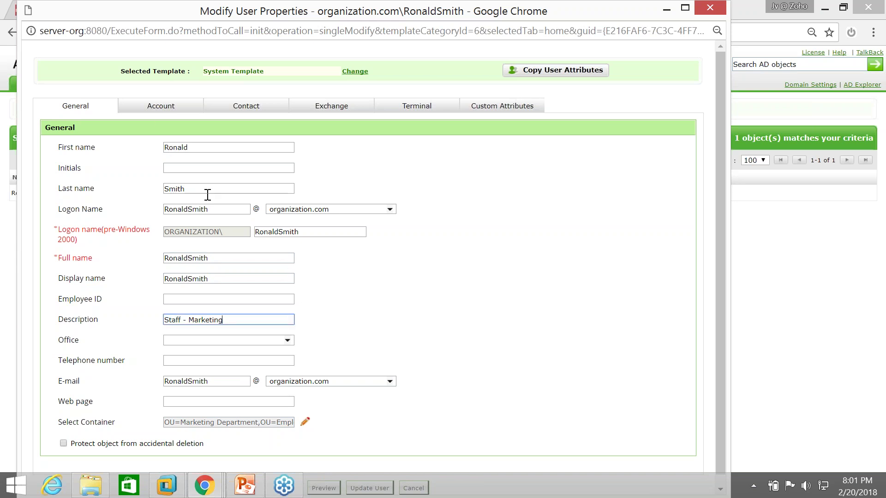
{"action": "left_click", "coordinate": [171, 107]}
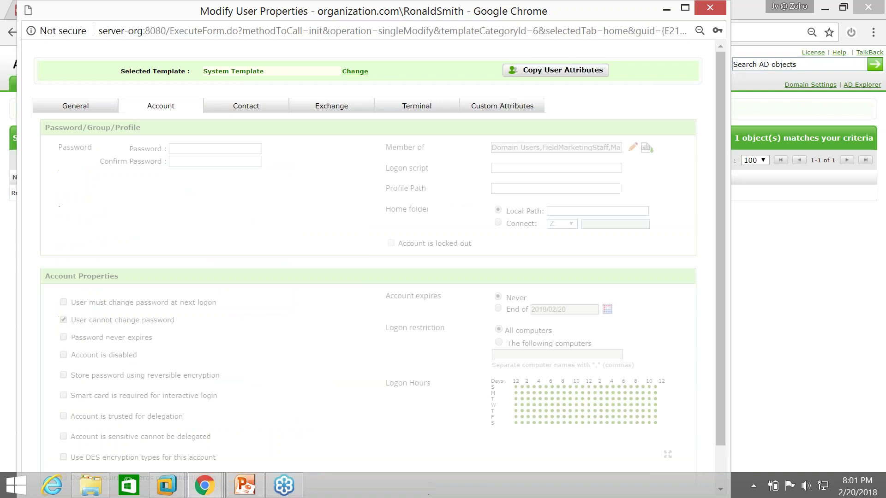
{"action": "scroll", "coordinate": [417, 315], "scroll_direction": "down", "scroll_amount": 1}
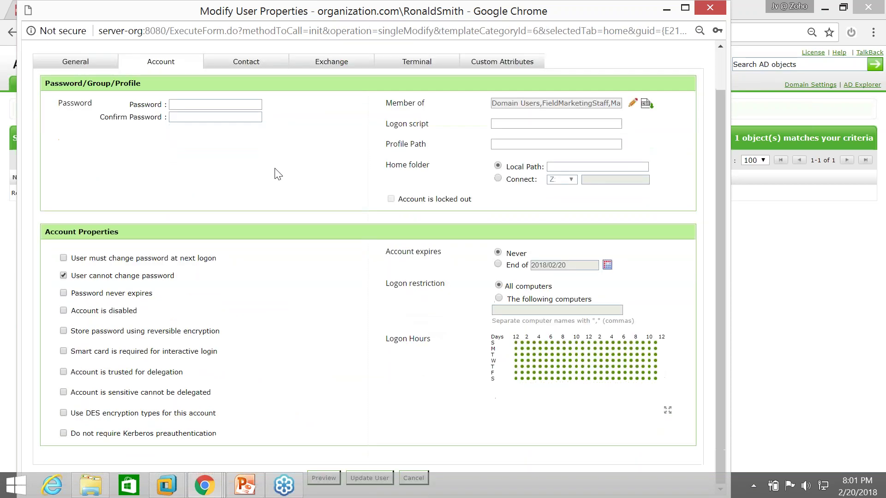
{"action": "left_click", "coordinate": [222, 66]}
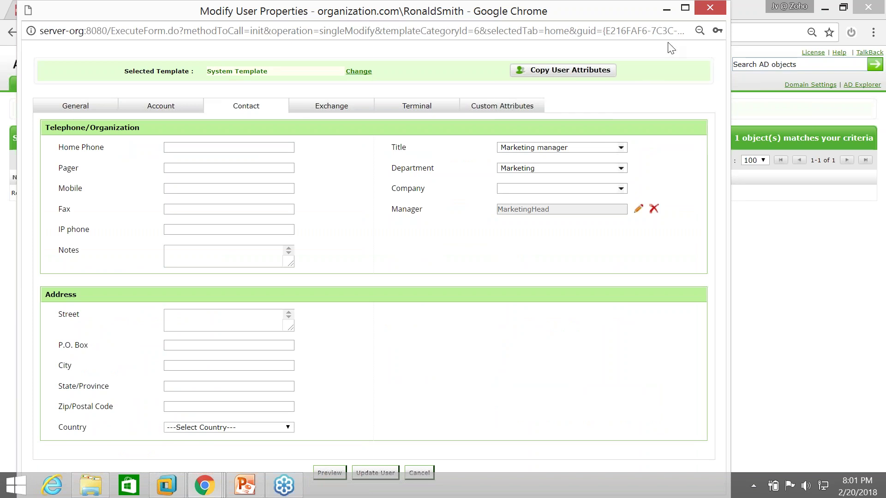
{"action": "left_click", "coordinate": [709, 7]}
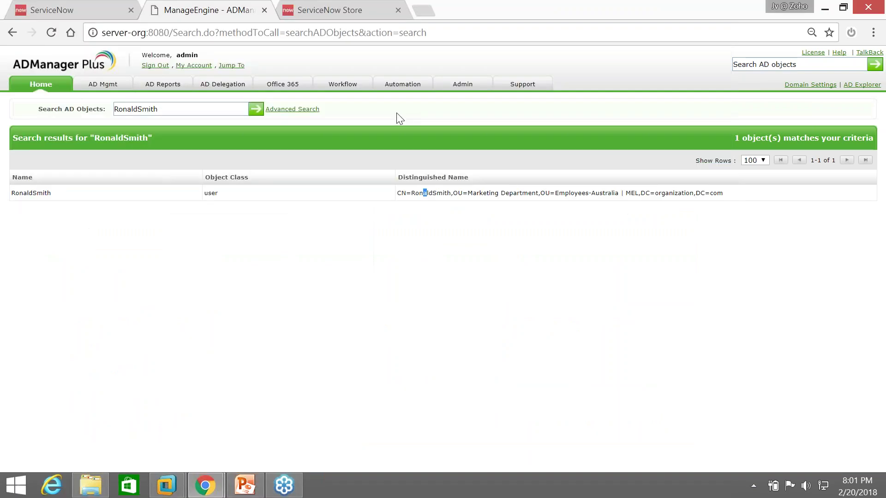
Browse the existing User Creation Templates under AD Mgmt, including the next page
{"action": "left_click", "coordinate": [103, 85]}
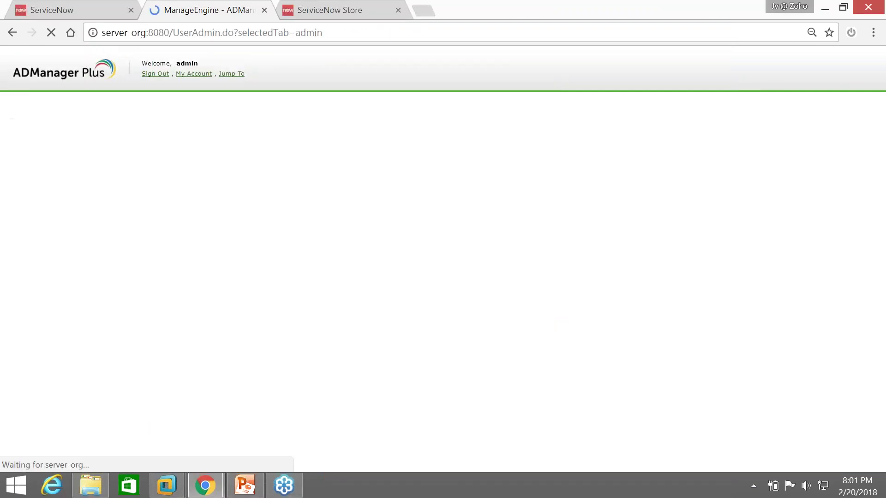
{"action": "left_click", "coordinate": [432, 173]}
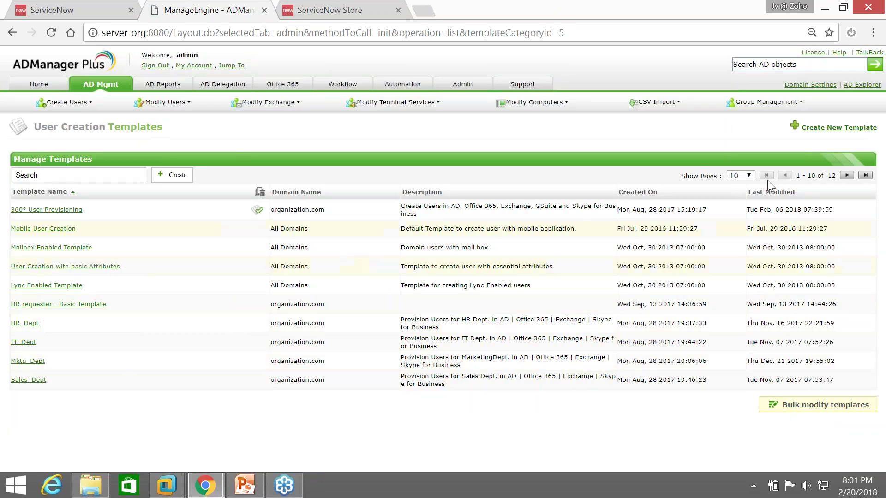
{"action": "left_click", "coordinate": [842, 178]}
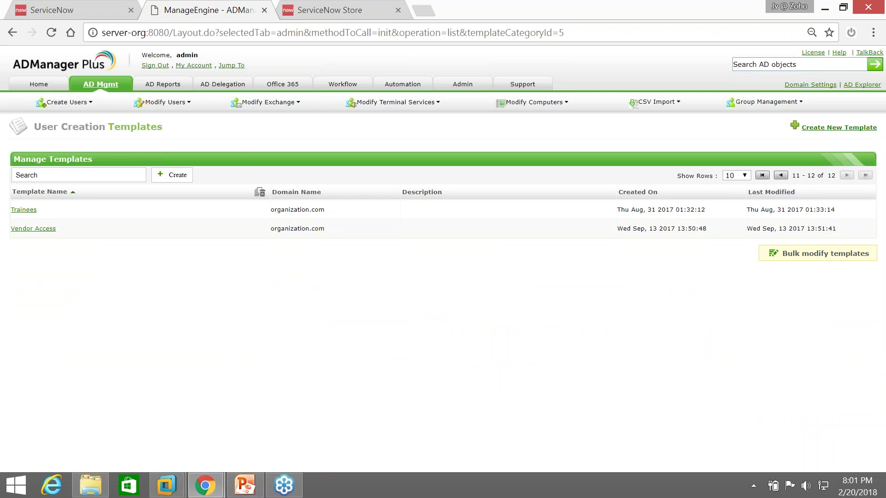
{"action": "left_click", "coordinate": [101, 84]}
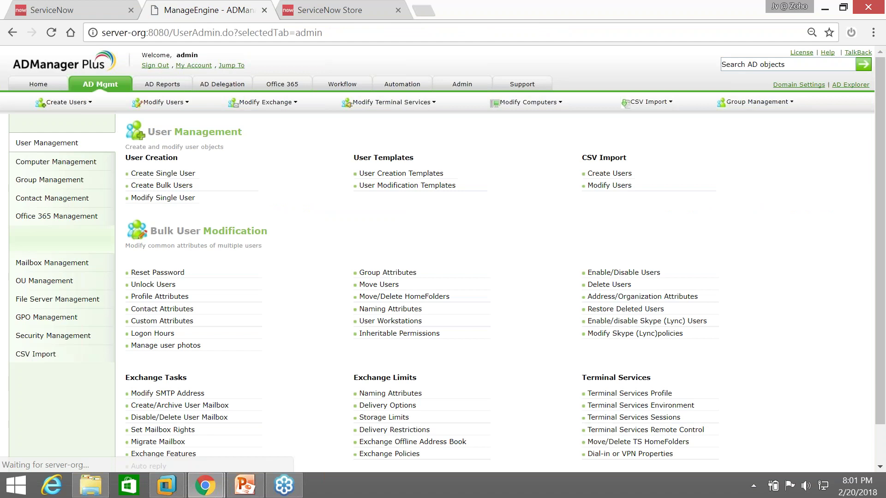
{"action": "left_click", "coordinate": [409, 175]}
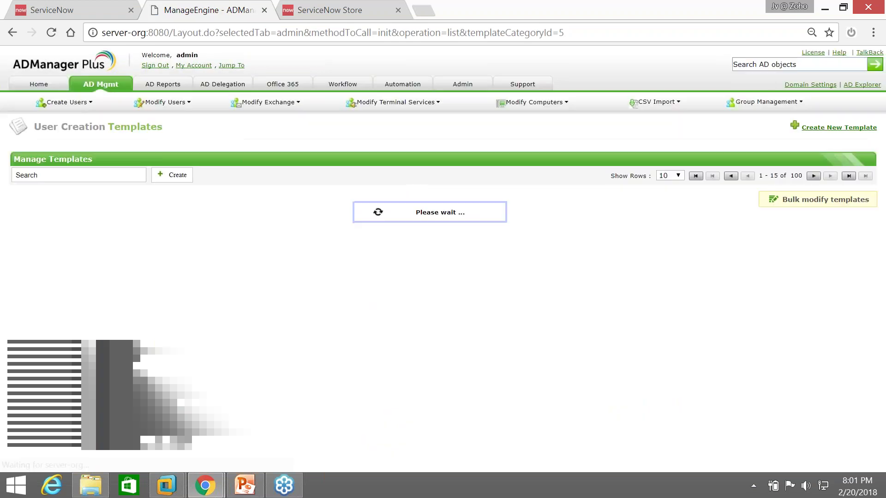
Start a new template for organization.com with G Suite added to Active Directory and Office 365
{"action": "left_click", "coordinate": [830, 127]}
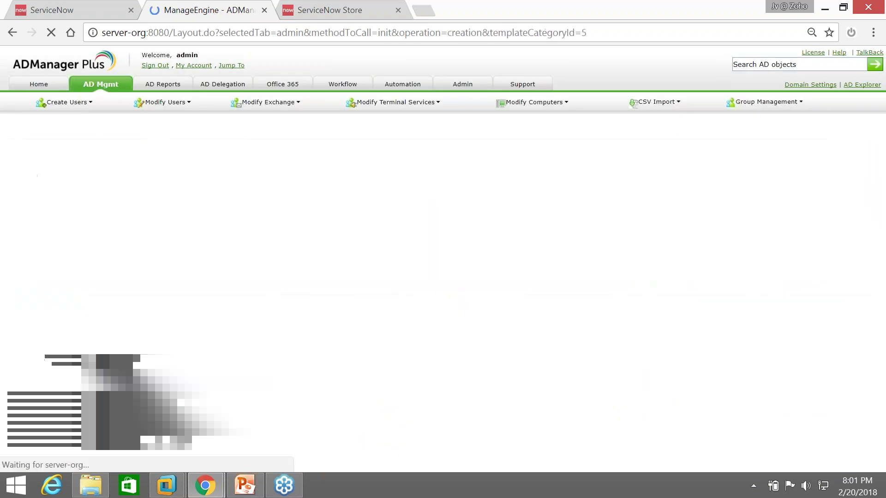
{"action": "scroll", "coordinate": [172, 287], "scroll_direction": "down", "scroll_amount": 3}
{"action": "left_click", "coordinate": [86, 128]}
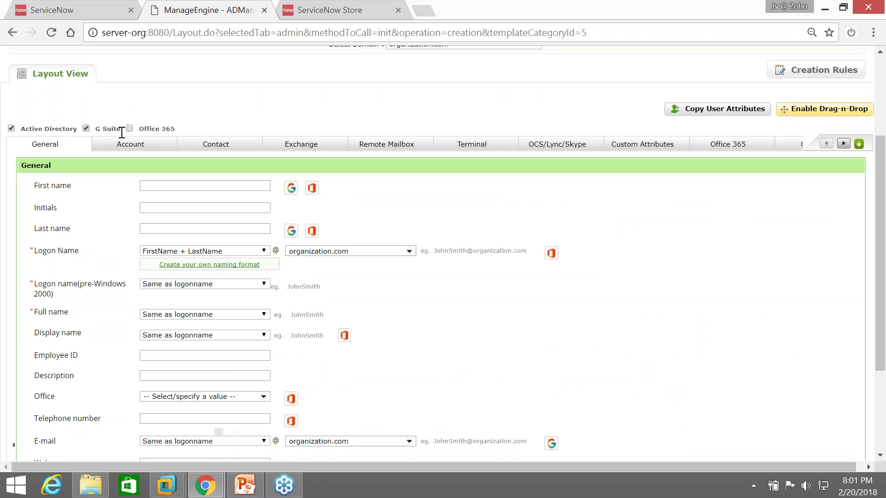
{"action": "left_click_drag", "start_coordinate": [91, 131], "coordinate": [203, 131]}
{"action": "scroll", "coordinate": [203, 131], "scroll_direction": "up", "scroll_amount": 3}
{"action": "left_click", "coordinate": [223, 263]}
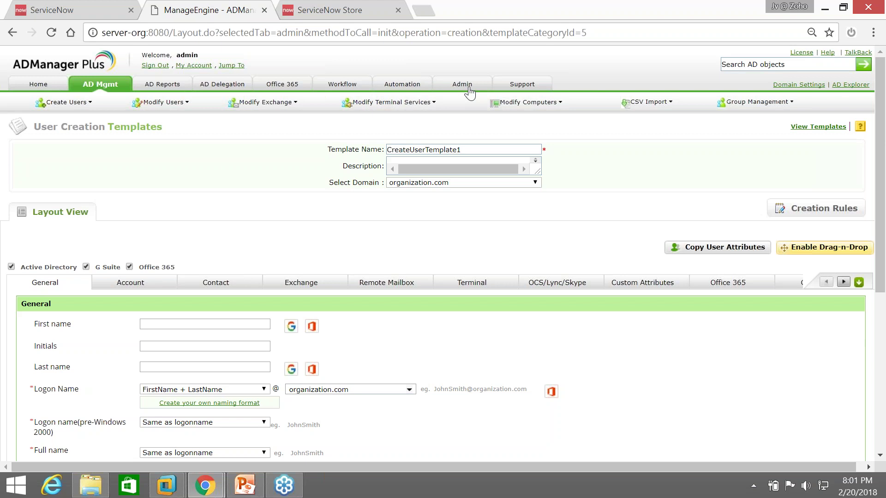
{"action": "scroll", "coordinate": [165, 295], "scroll_direction": "down", "scroll_amount": 3}
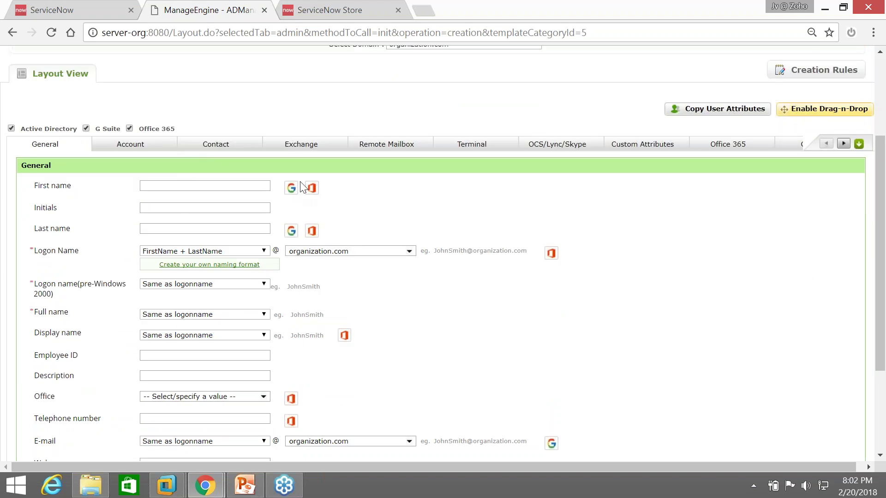
Look through the new template's General, Account and Contact sections, leaving the contact fields empty
{"action": "left_click", "coordinate": [196, 229]}
{"action": "scroll", "coordinate": [208, 300], "scroll_direction": "down", "scroll_amount": 2}
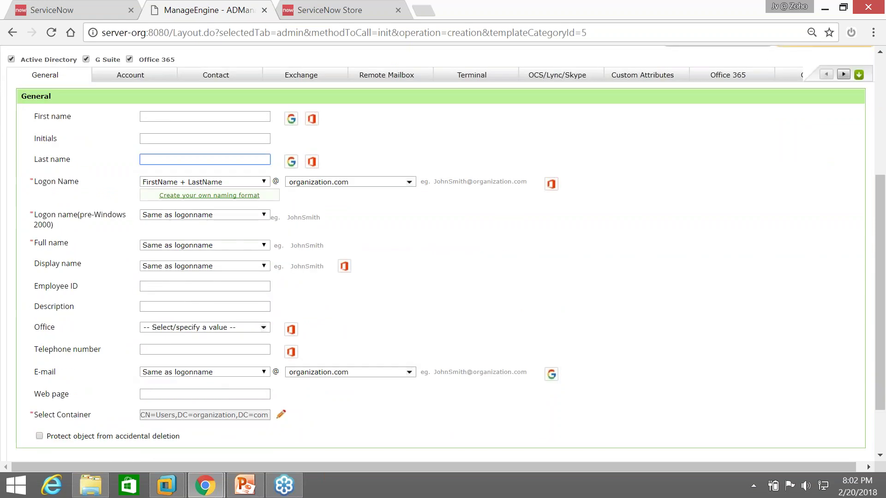
{"action": "left_click", "coordinate": [178, 327]}
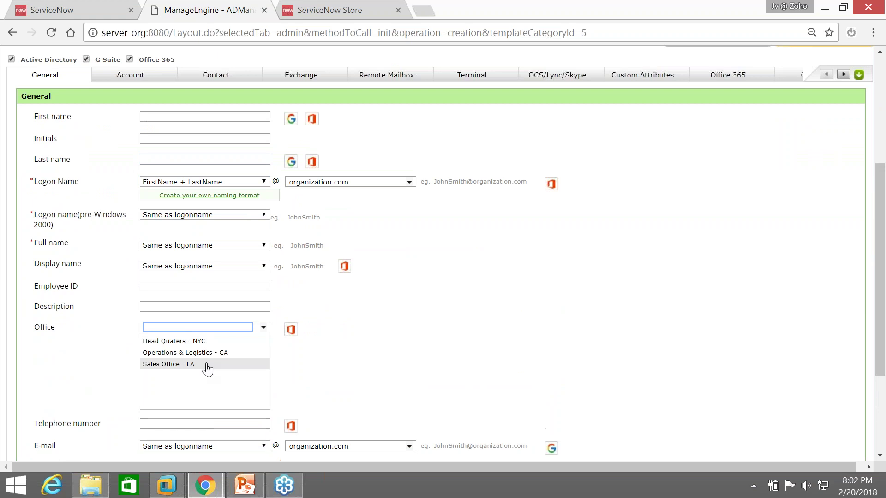
{"action": "scroll", "coordinate": [206, 334], "scroll_direction": "down", "scroll_amount": 2}
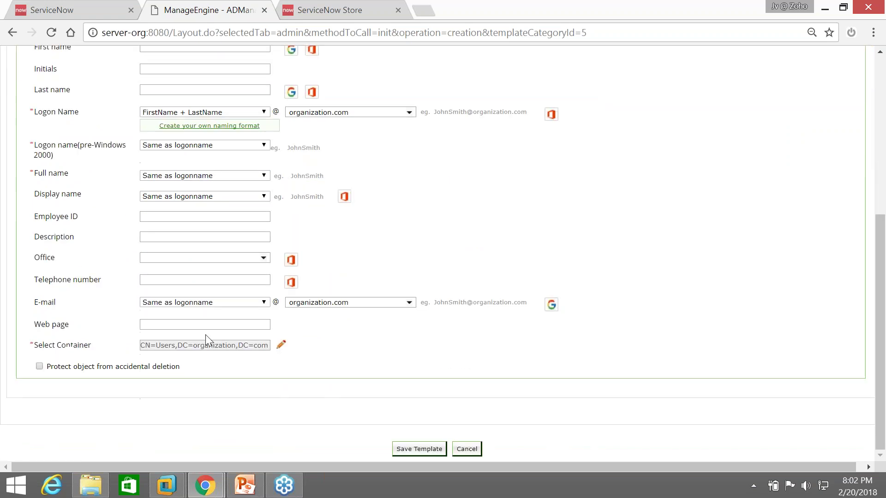
{"action": "scroll", "coordinate": [184, 290], "scroll_direction": "up", "scroll_amount": 2}
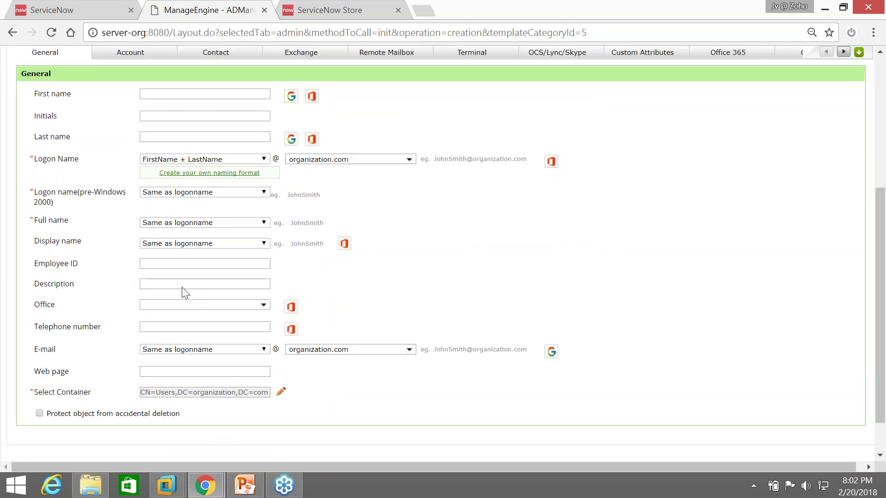
{"action": "left_click", "coordinate": [154, 306]}
{"action": "left_click", "coordinate": [145, 78]}
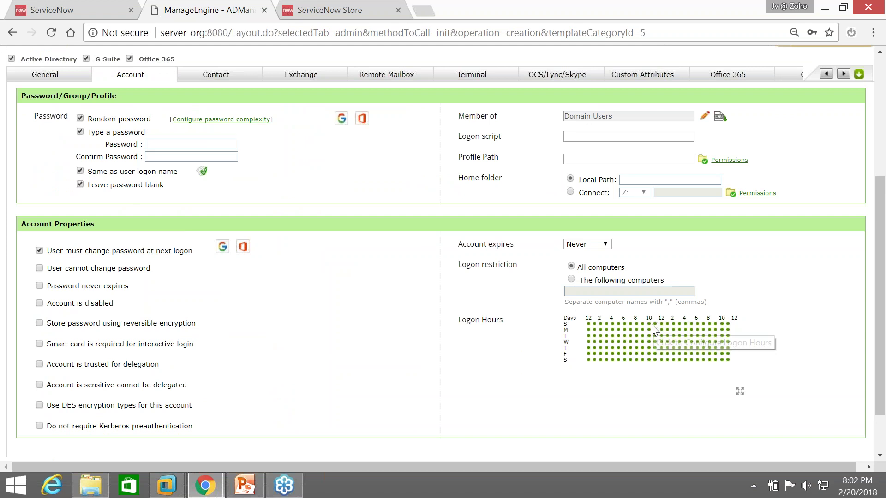
{"action": "scroll", "coordinate": [648, 322], "scroll_direction": "up", "scroll_amount": 3}
{"action": "scroll", "coordinate": [613, 385], "scroll_direction": "down", "scroll_amount": 3}
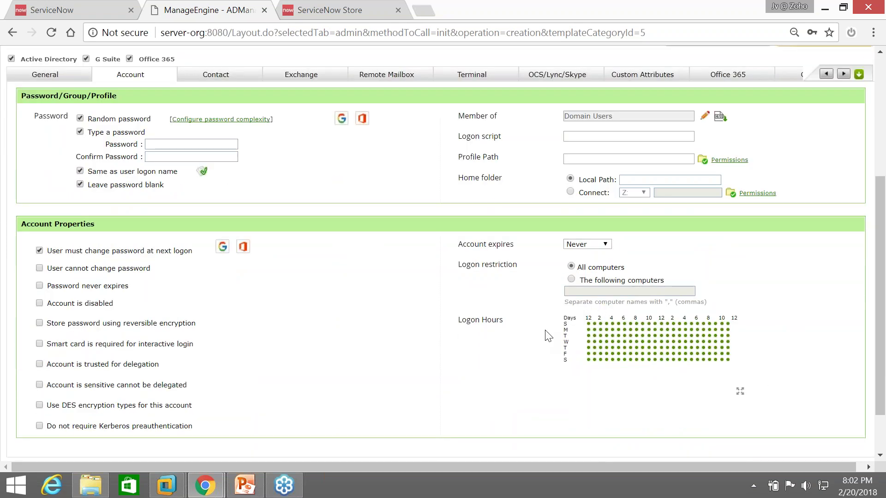
{"action": "scroll", "coordinate": [692, 346], "scroll_direction": "up", "scroll_amount": 3}
{"action": "left_click", "coordinate": [227, 217]}
{"action": "scroll", "coordinate": [372, 297], "scroll_direction": "down", "scroll_amount": 2}
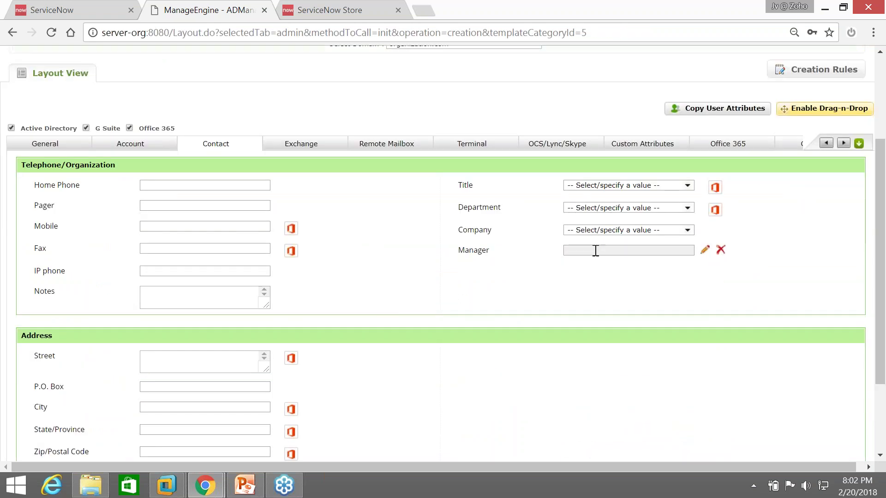
{"action": "left_click", "coordinate": [312, 149]}
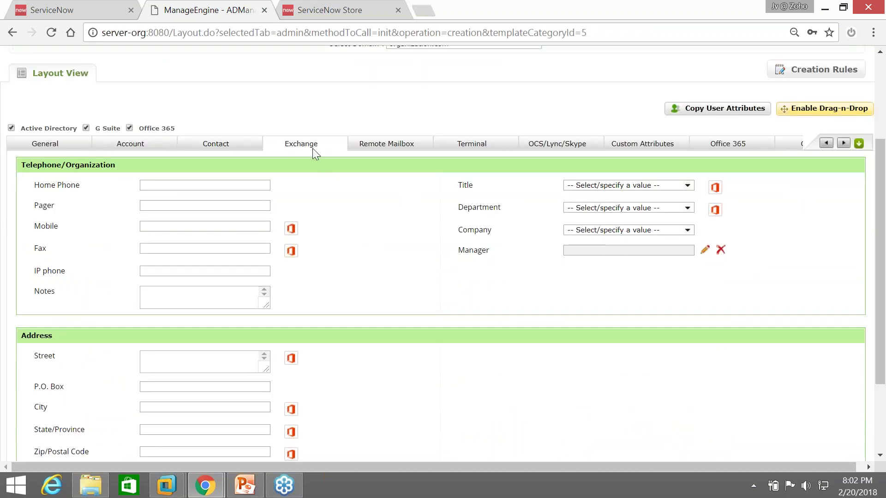
Set the template to create MailBox Enabled users and review the Exchange settings
{"action": "left_click", "coordinate": [315, 312]}
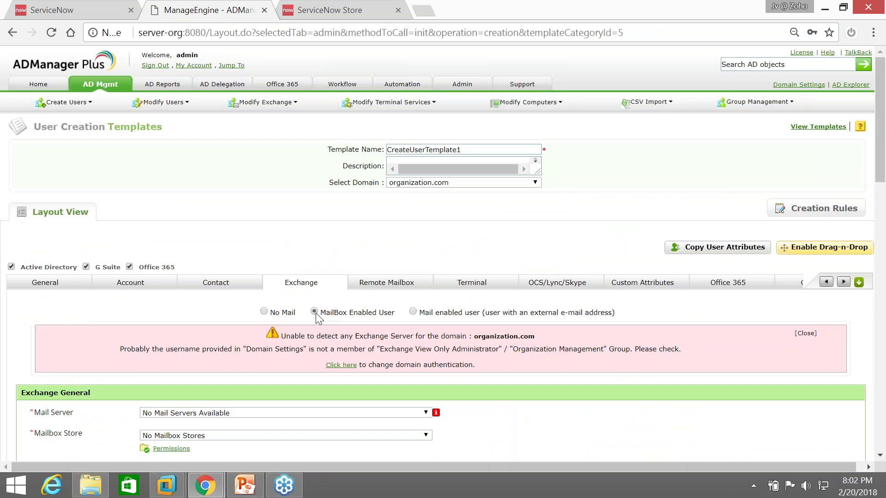
{"action": "scroll", "coordinate": [316, 318], "scroll_direction": "down", "scroll_amount": 8}
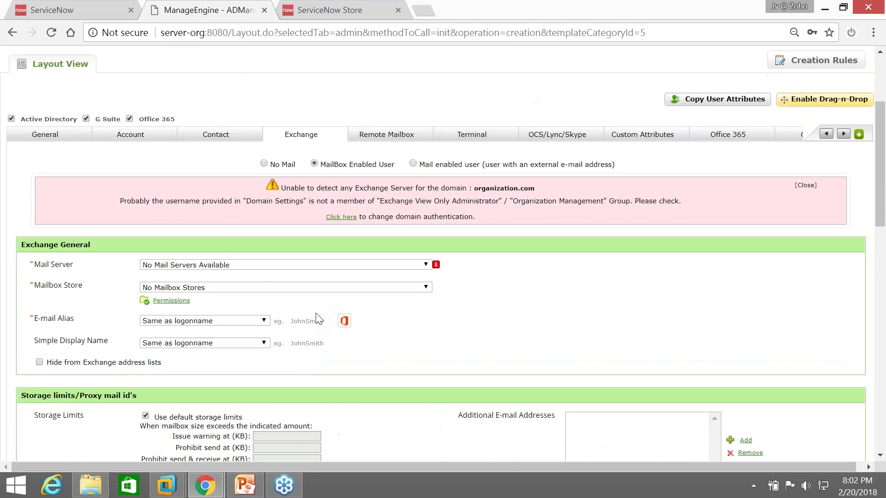
{"action": "scroll", "coordinate": [152, 237], "scroll_direction": "down", "scroll_amount": 4}
{"action": "scroll", "coordinate": [174, 246], "scroll_direction": "down", "scroll_amount": 5}
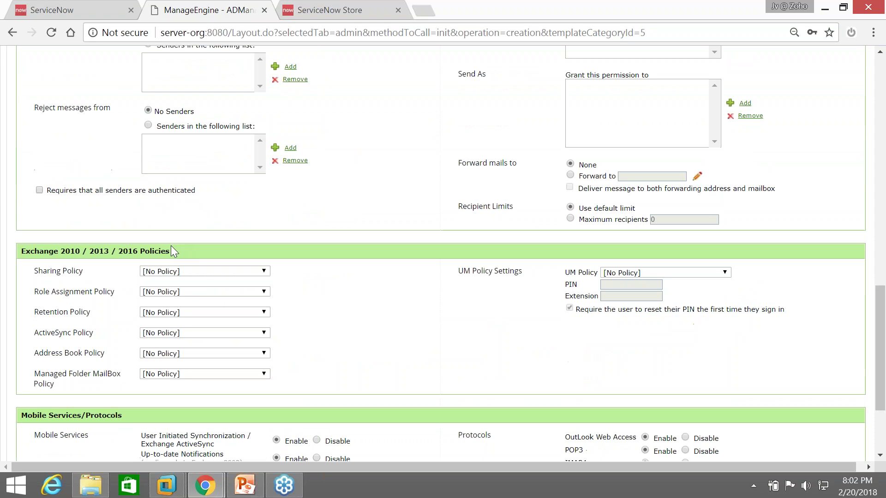
{"action": "scroll", "coordinate": [240, 234], "scroll_direction": "up", "scroll_amount": 7}
{"action": "scroll", "coordinate": [424, 214], "scroll_direction": "up", "scroll_amount": 10}
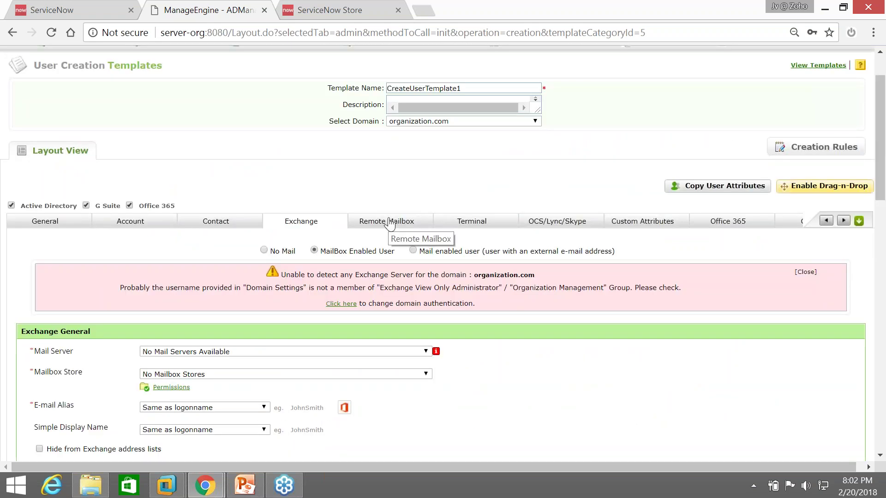
Review the template's Remote Mailbox settings, then return to the AD Management overview
{"action": "left_click", "coordinate": [390, 224]}
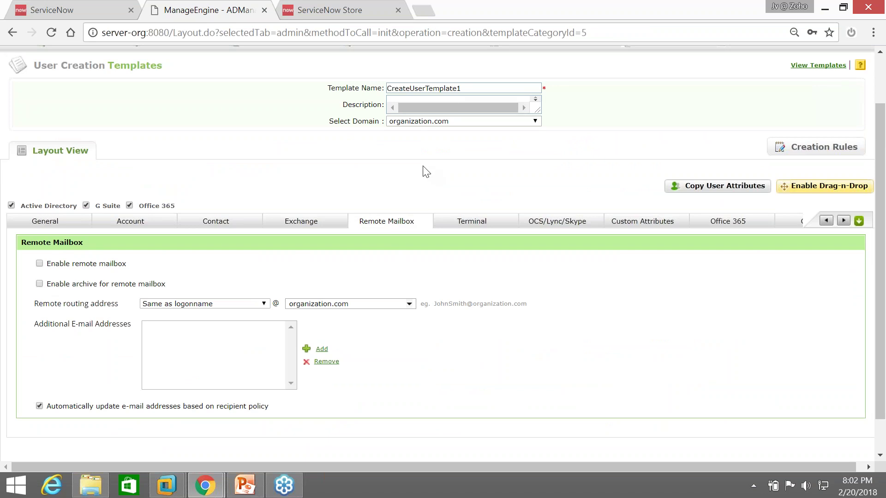
{"action": "scroll", "coordinate": [416, 178], "scroll_direction": "up", "scroll_amount": 2}
{"action": "mouse_move", "coordinate": [391, 102]}
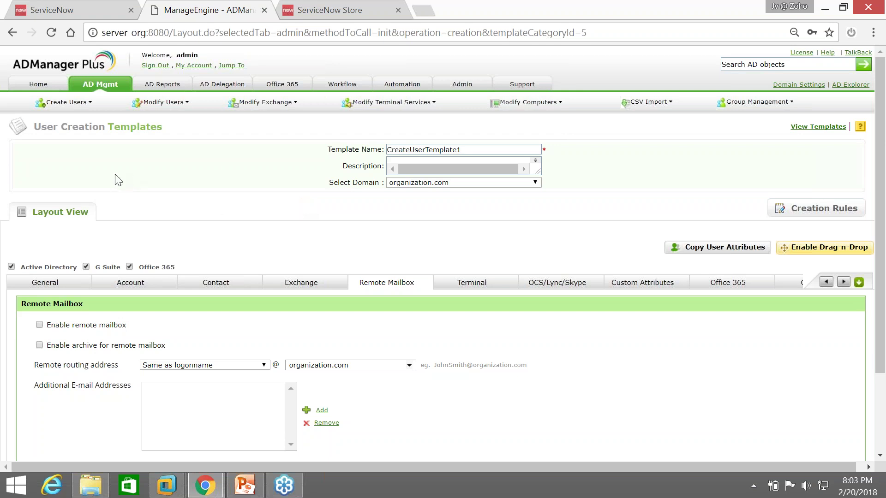
{"action": "left_click", "coordinate": [115, 90]}
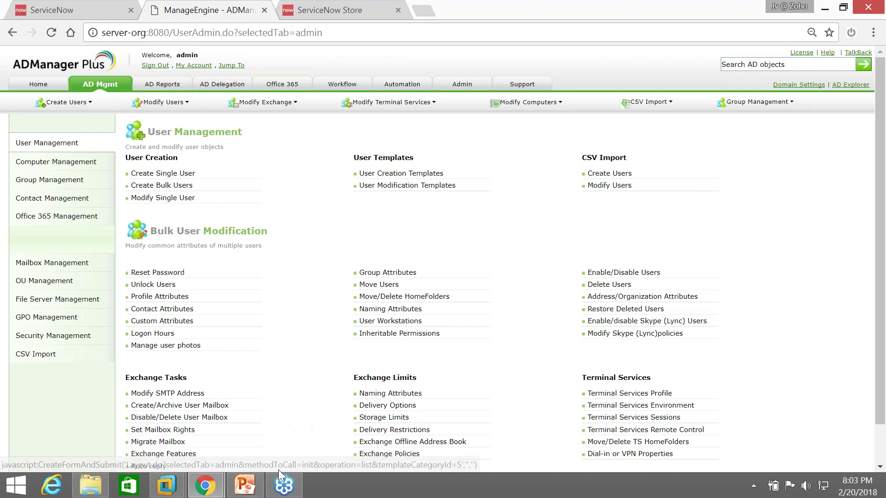
Switch to the PowerPoint presentation at slide 11, ADManager Plus + ServiceNow Integration
{"action": "mouse_move", "coordinate": [256, 490]}
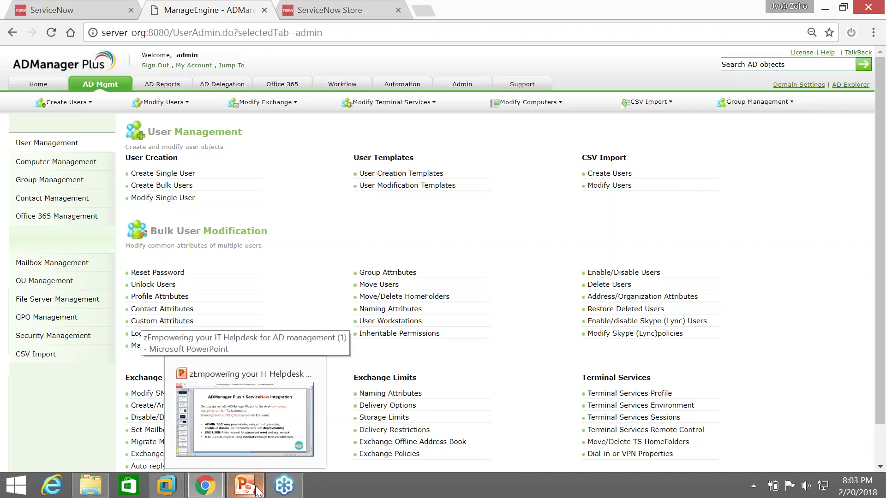
{"action": "left_click", "coordinate": [256, 491]}
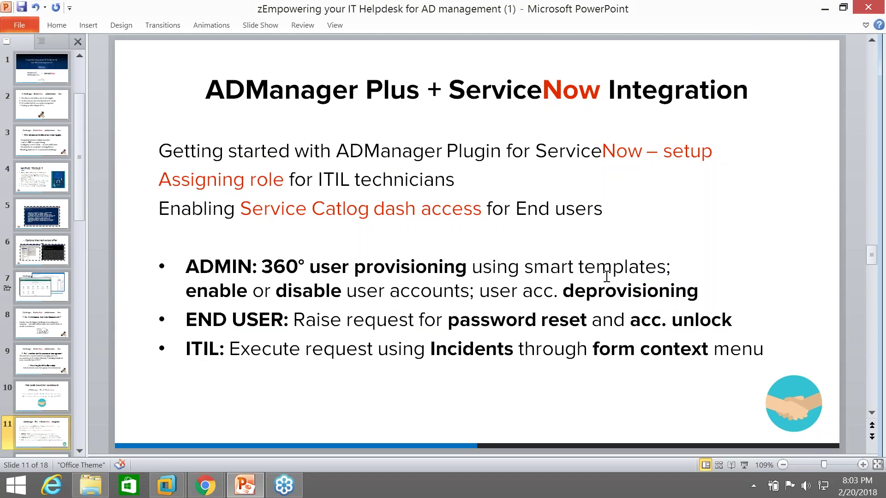
Return to the Chrome window showing ServiceNow's Create User request page
{"action": "mouse_move", "coordinate": [211, 491]}
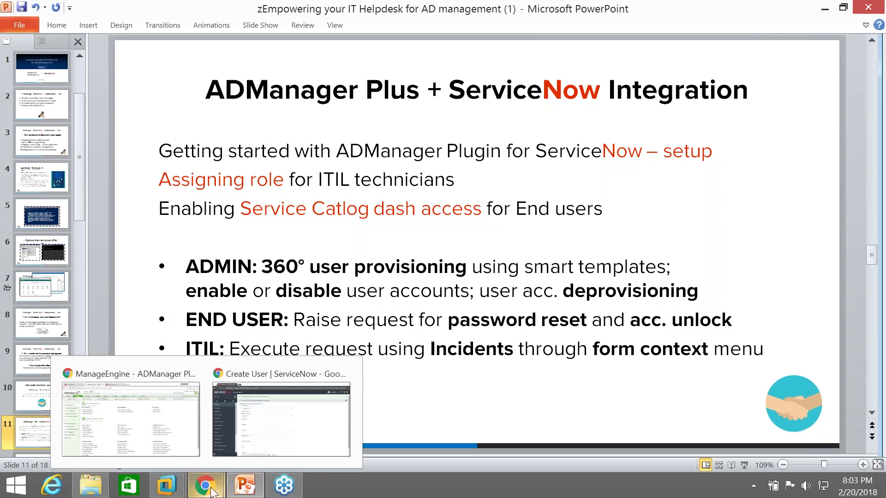
{"action": "left_click", "coordinate": [278, 420]}
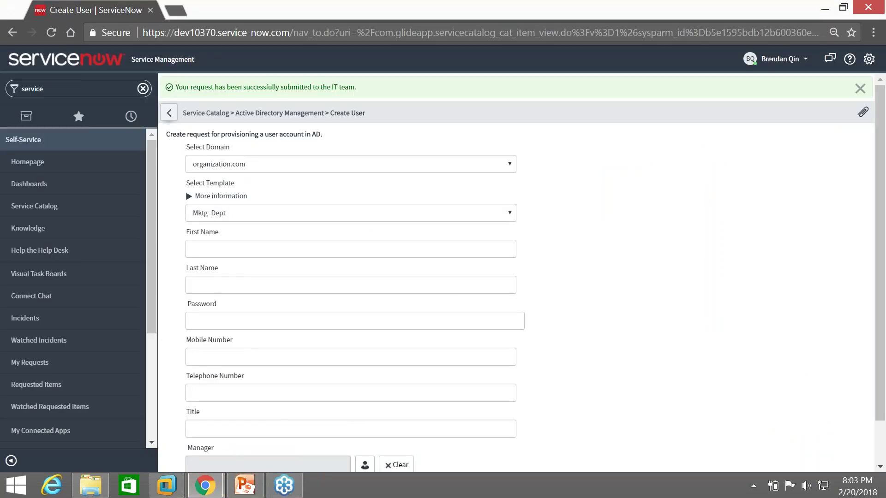
Go to Service Catalog > Active Directory Management > Reset Password and focus the password field
{"action": "left_click", "coordinate": [194, 116]}
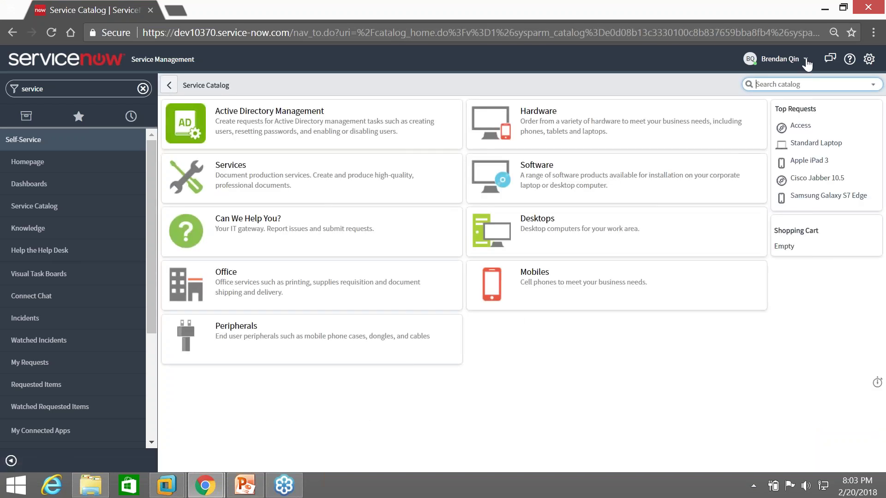
{"action": "left_click", "coordinate": [245, 112]}
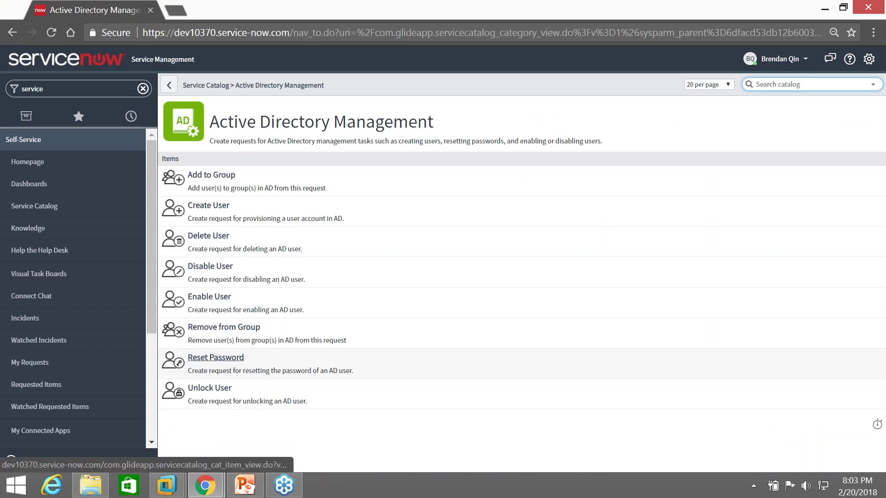
{"action": "left_click", "coordinate": [228, 364]}
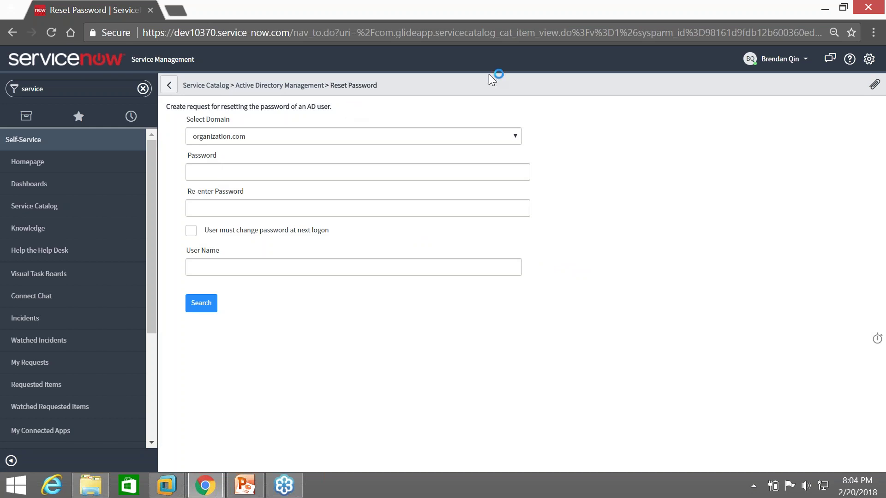
{"action": "left_click", "coordinate": [205, 173]}
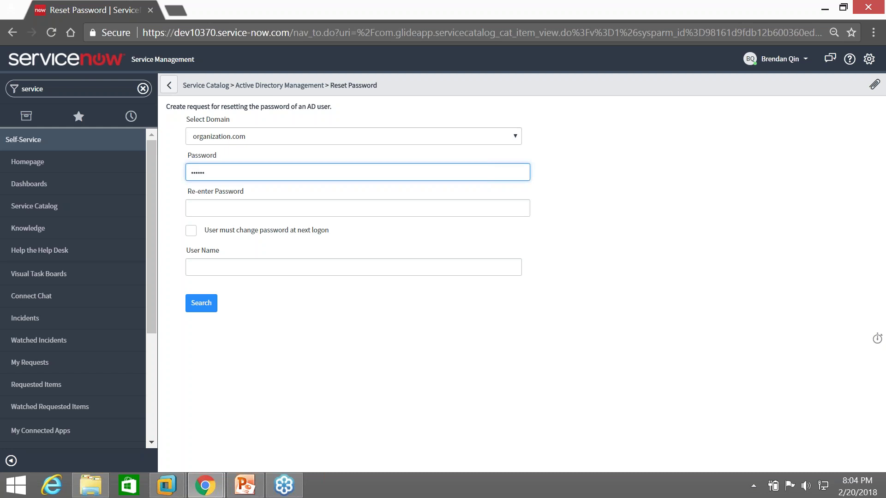
Enter the new password and re-enter it in the confirmation field
{"action": "type", "text": "Password"}
{"action": "left_click", "coordinate": [346, 208]}
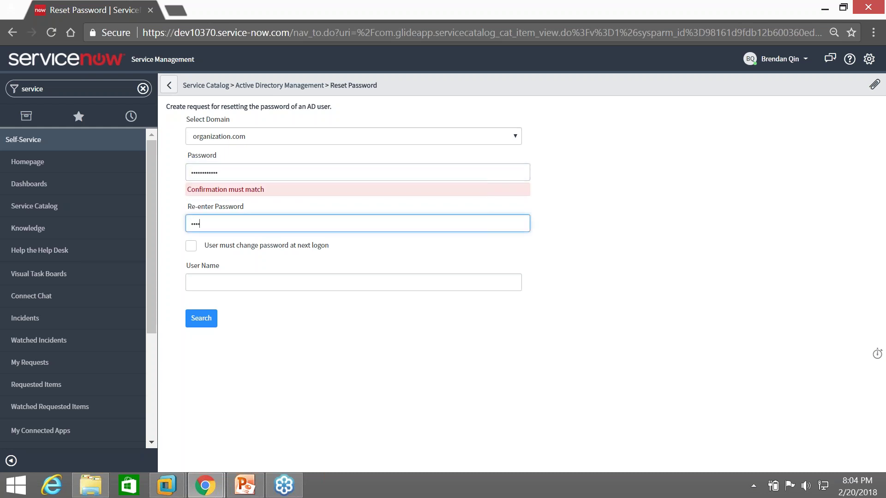
{"action": "type", "text": "Password123!"}
{"action": "key", "text": "Tab"}
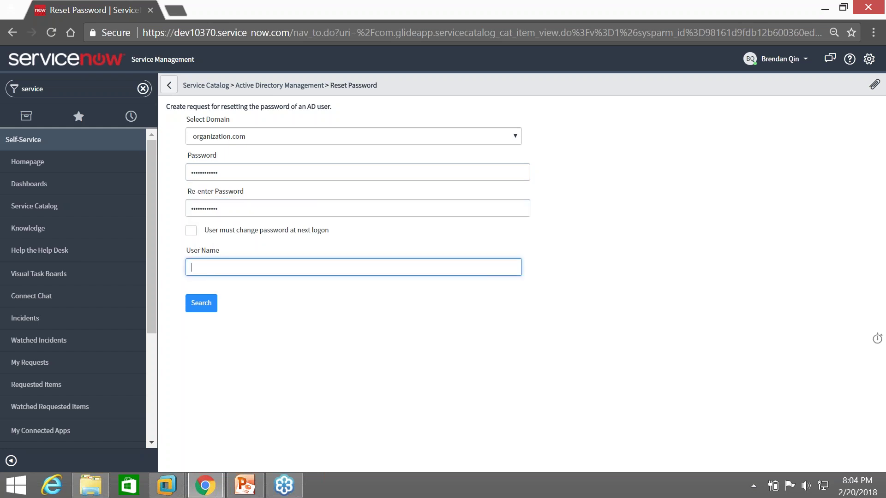
Search for the user by first name and select the matching account from the results
{"action": "type", "text": "john"}
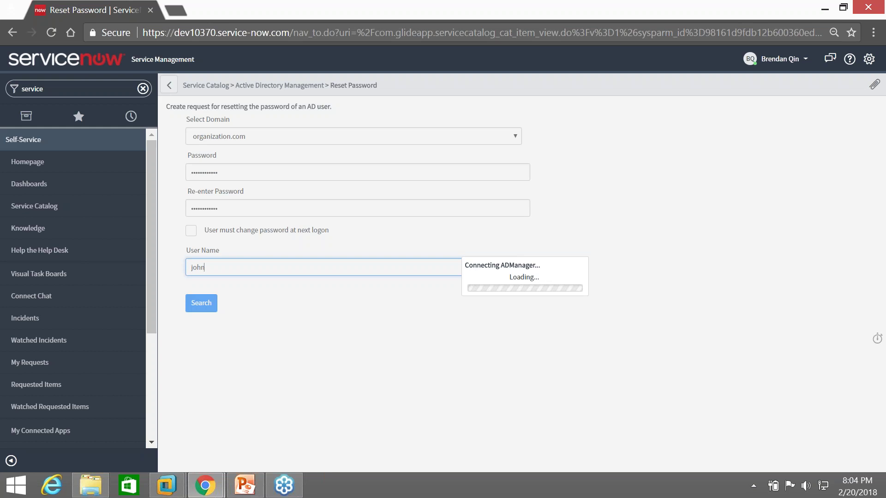
{"action": "scroll", "coordinate": [198, 280], "scroll_direction": "down", "scroll_amount": 1}
{"action": "scroll", "coordinate": [212, 329], "scroll_direction": "down", "scroll_amount": 1}
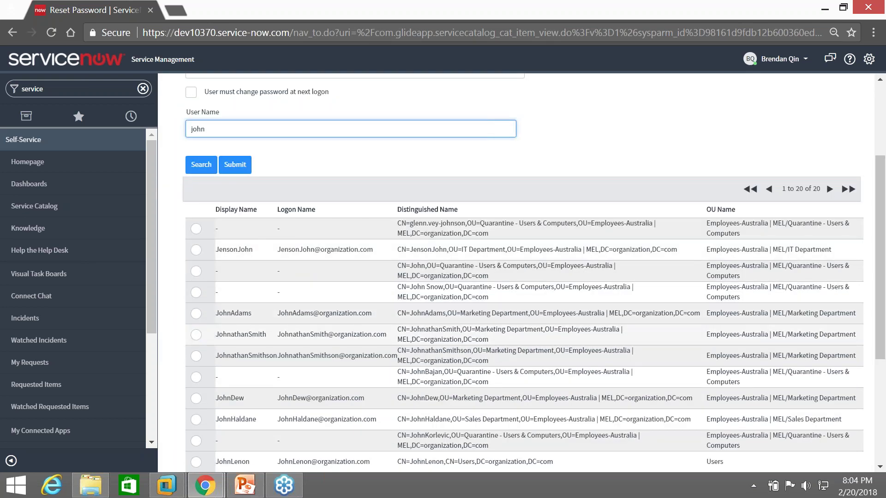
{"action": "scroll", "coordinate": [203, 314], "scroll_direction": "down", "scroll_amount": 2}
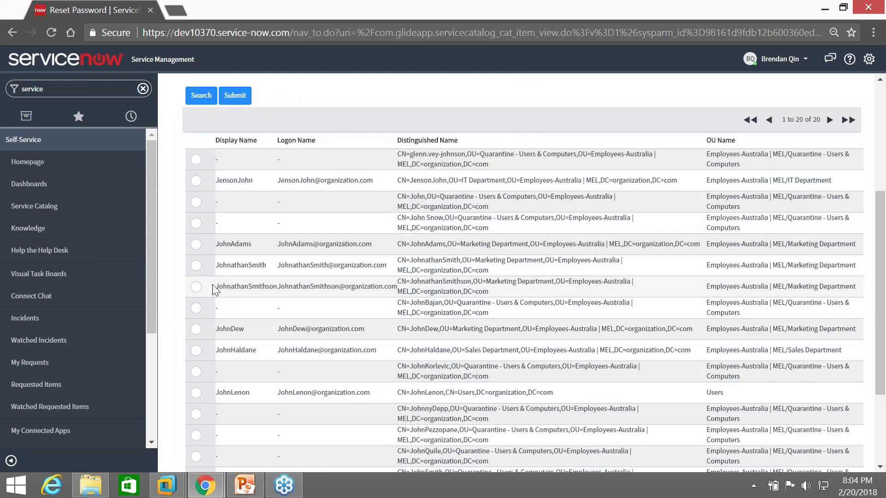
{"action": "left_click", "coordinate": [197, 287]}
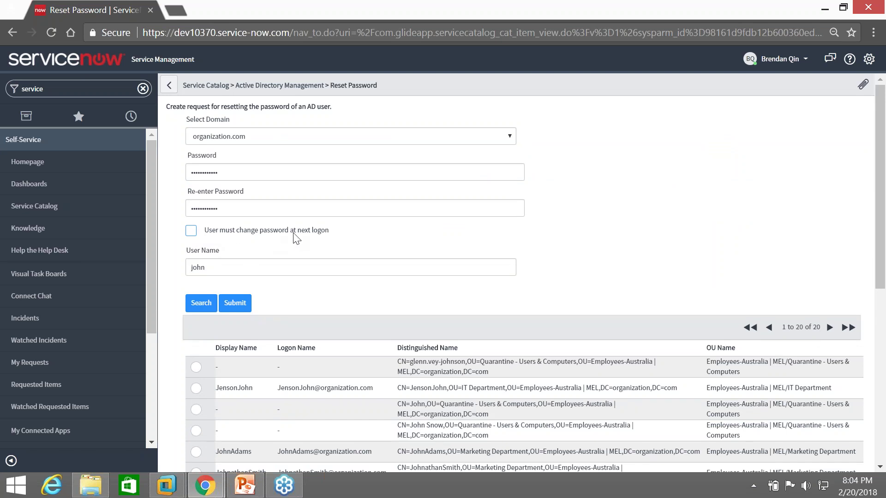
Require a password change at next logon and confirm the selected user's row in the results
{"action": "left_click", "coordinate": [318, 231]}
{"action": "left_click", "coordinate": [226, 178]}
{"action": "left_click", "coordinate": [233, 213]}
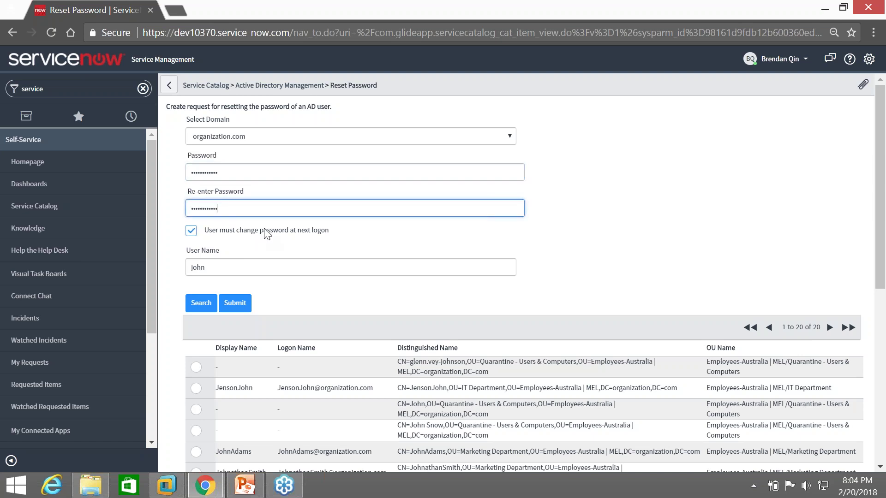
{"action": "scroll", "coordinate": [266, 235], "scroll_direction": "down", "scroll_amount": 3}
{"action": "left_click", "coordinate": [197, 356]}
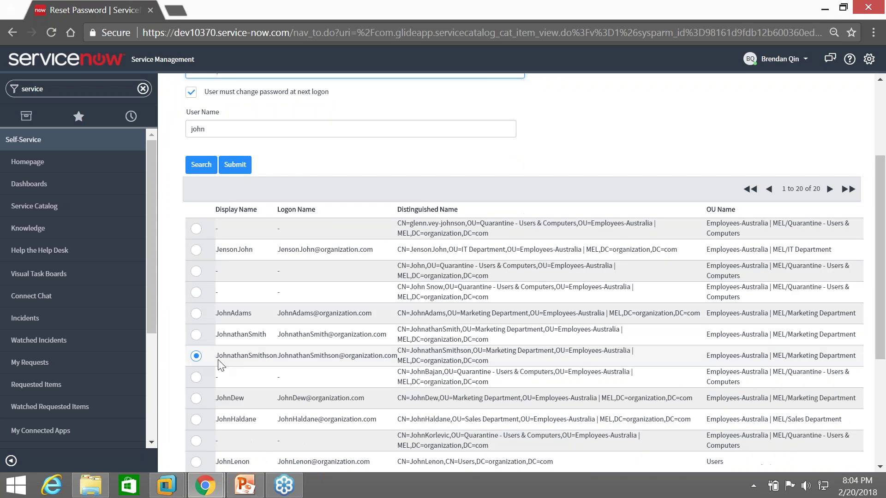
{"action": "scroll", "coordinate": [278, 349], "scroll_direction": "up", "scroll_amount": 3}
{"action": "left_click", "coordinate": [311, 172]}
{"action": "left_click", "coordinate": [247, 212]}
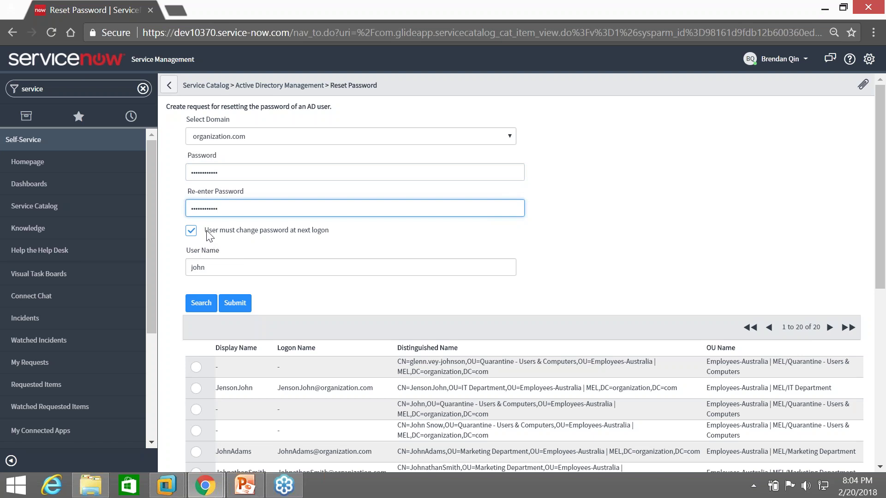
{"action": "left_click", "coordinate": [326, 232]}
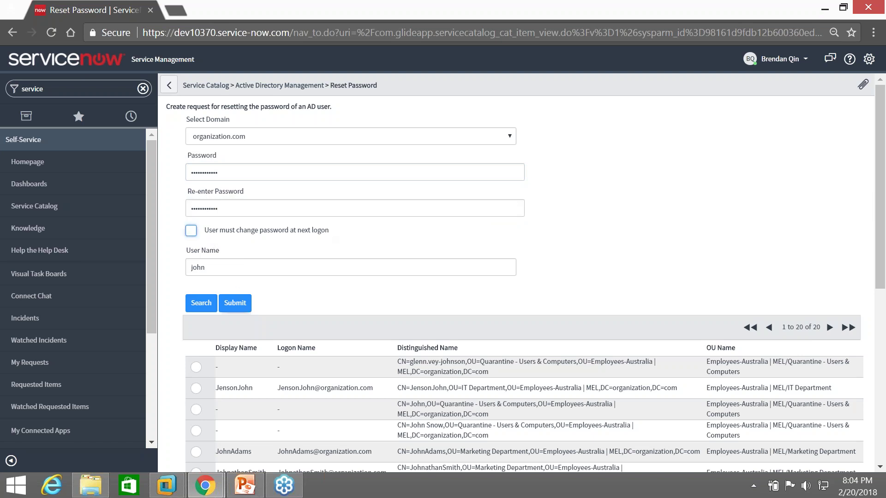
{"action": "scroll", "coordinate": [238, 362], "scroll_direction": "down", "scroll_amount": 3}
{"action": "left_click", "coordinate": [196, 355]}
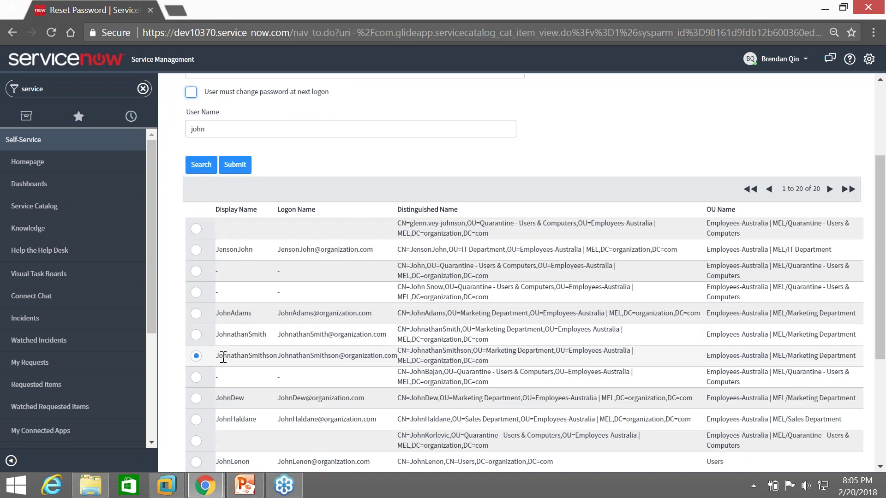
{"action": "left_click_drag", "start_coordinate": [216, 358], "coordinate": [281, 358]}
{"action": "left_click", "coordinate": [235, 165]}
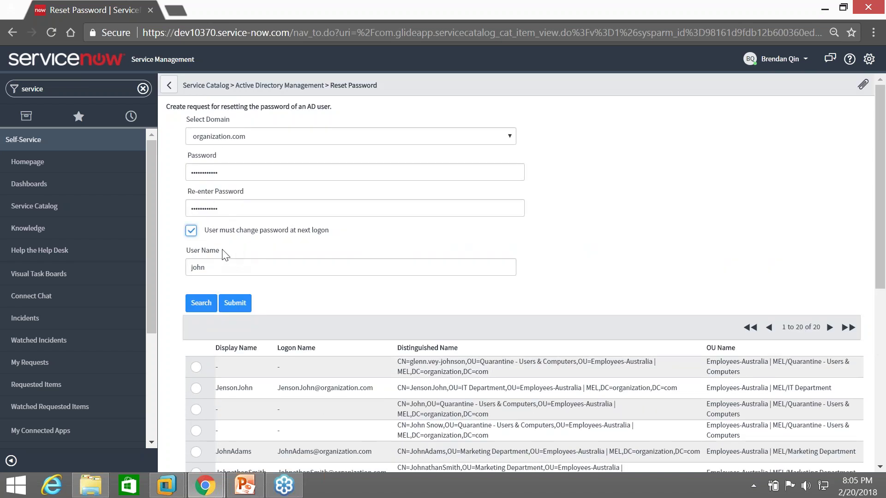
Submit the password reset request, then switch to the ADManager Plus window
{"action": "left_click", "coordinate": [231, 304]}
{"action": "left_click_drag", "start_coordinate": [175, 87], "coordinate": [372, 90]}
{"action": "left_click", "coordinate": [205, 485]}
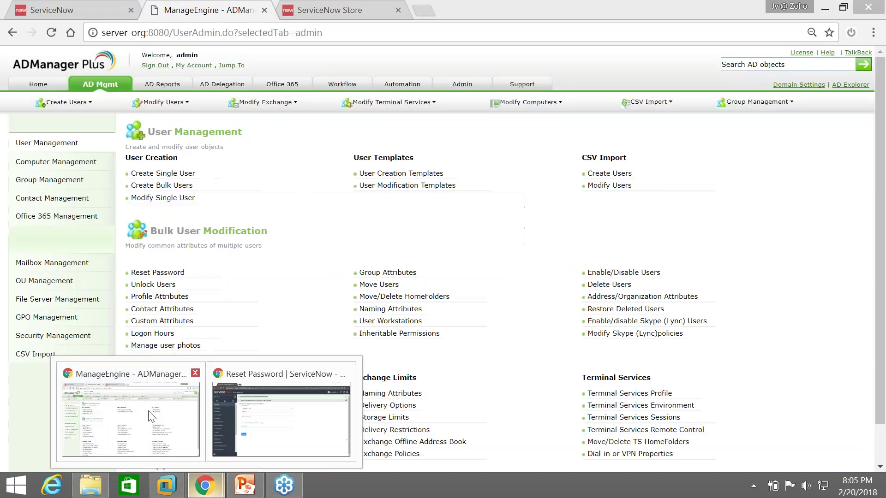
{"action": "left_click", "coordinate": [151, 416]}
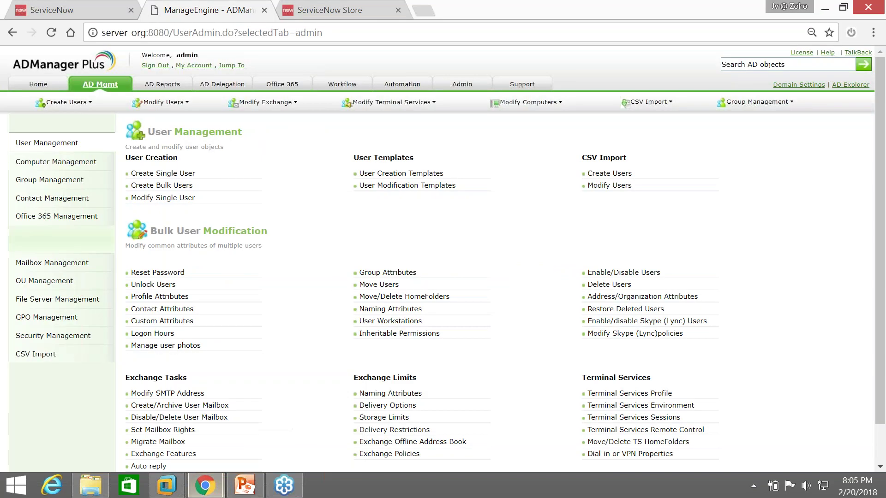
Open incident INC0010004 from the Incidents list and scroll to its Activity showing domain organization.com
{"action": "left_click", "coordinate": [81, 7]}
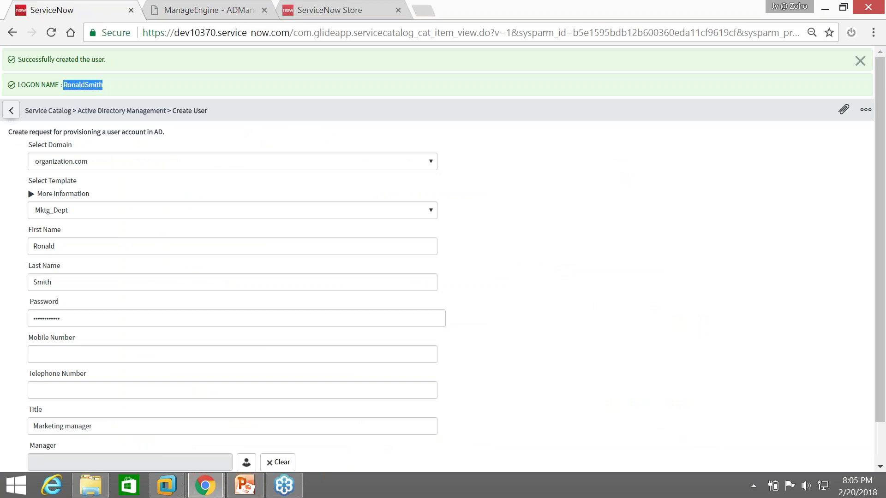
{"action": "left_click", "coordinate": [11, 110]}
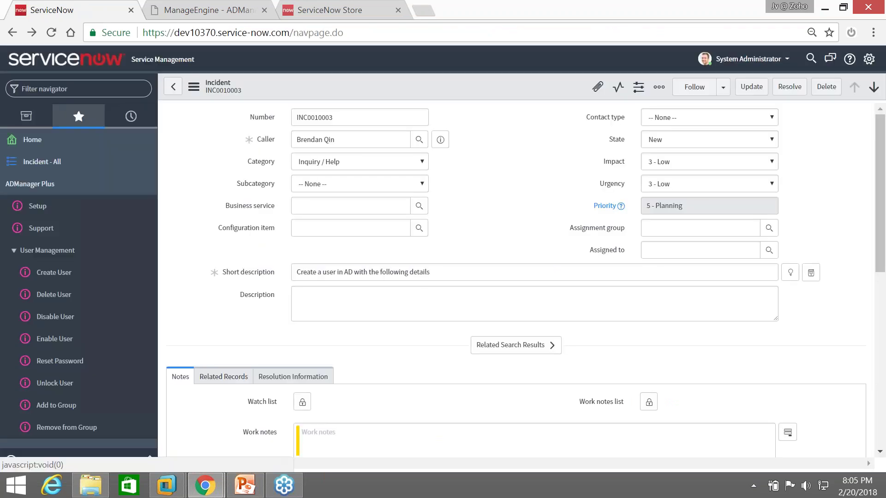
{"action": "left_click", "coordinate": [175, 89]}
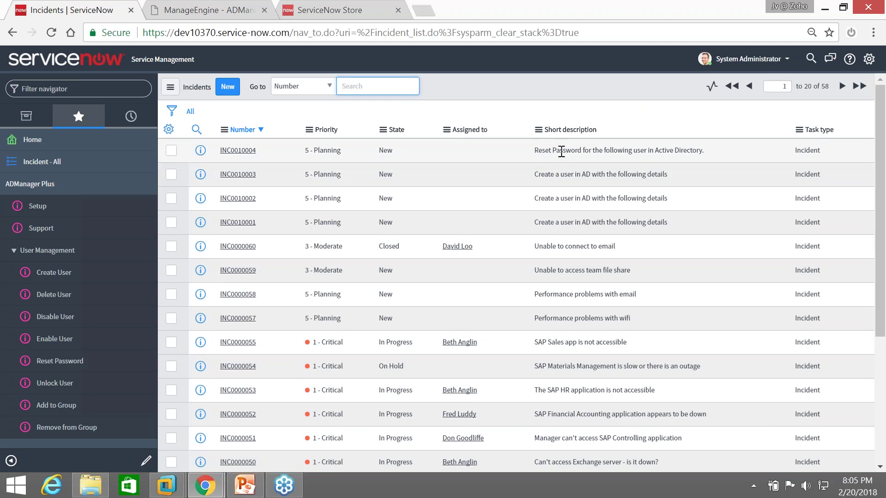
{"action": "left_click", "coordinate": [249, 151]}
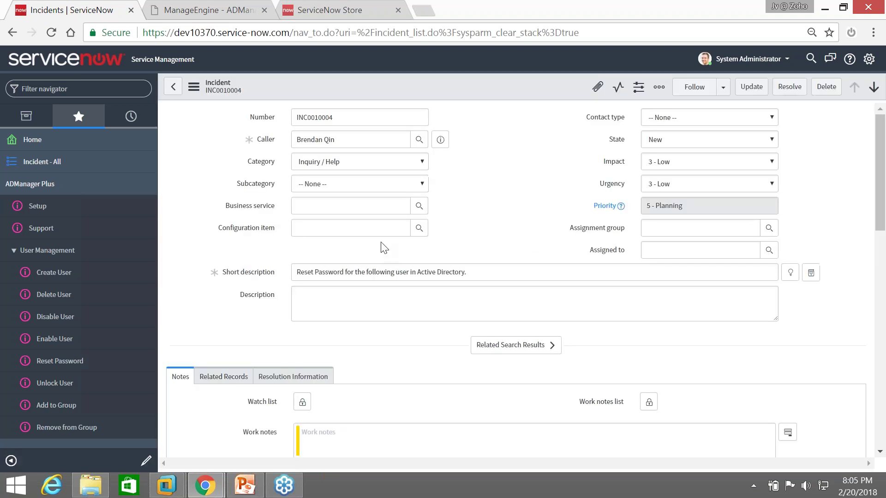
{"action": "scroll", "coordinate": [394, 302], "scroll_direction": "down", "scroll_amount": 3}
{"action": "scroll", "coordinate": [398, 304], "scroll_direction": "down", "scroll_amount": 2}
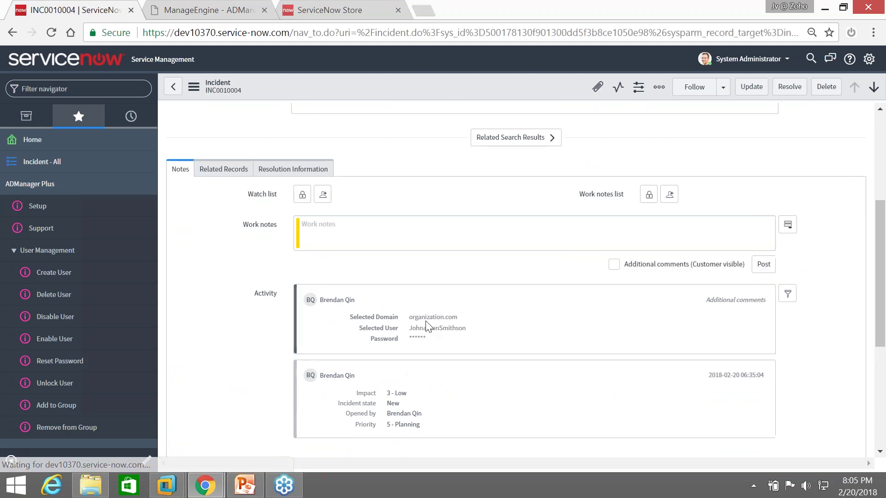
{"action": "scroll", "coordinate": [424, 330], "scroll_direction": "down", "scroll_amount": 2}
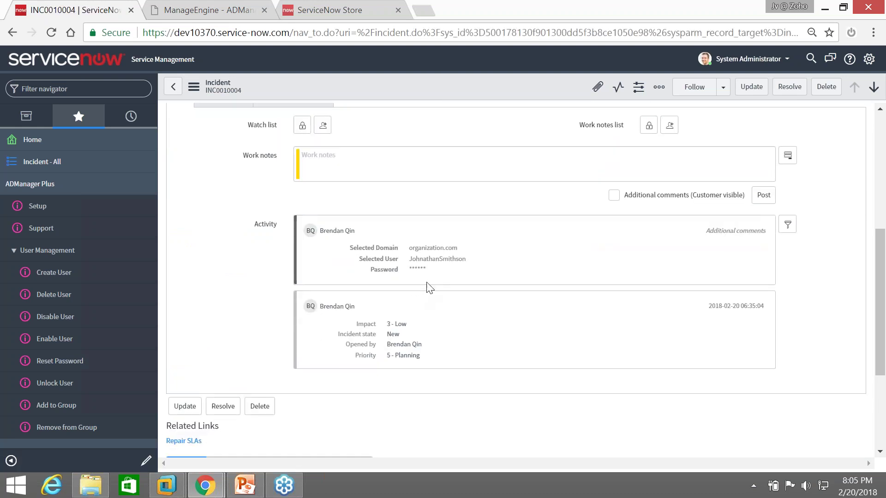
{"action": "scroll", "coordinate": [427, 290], "scroll_direction": "down", "scroll_amount": 3}
Launch 'Reset AD password' from incident INC0010004's header menu to open the prefilled Reset Password form
{"action": "right_click", "coordinate": [450, 89]}
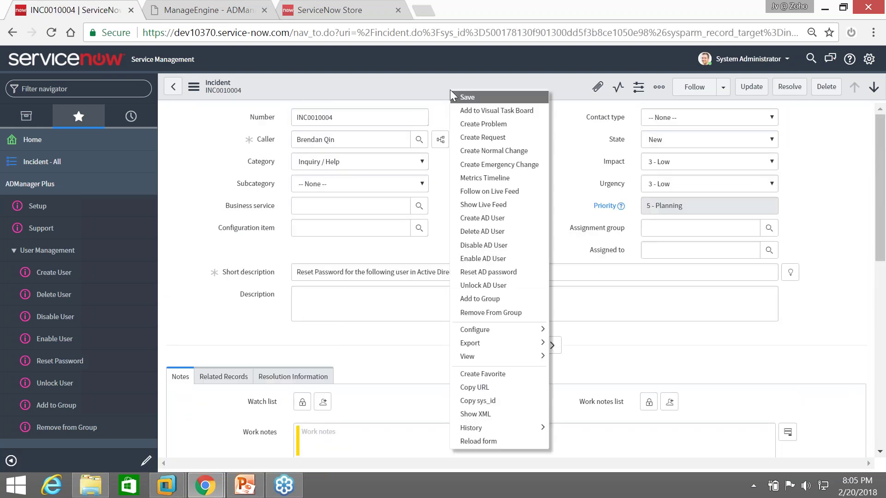
{"action": "left_click", "coordinate": [498, 269]}
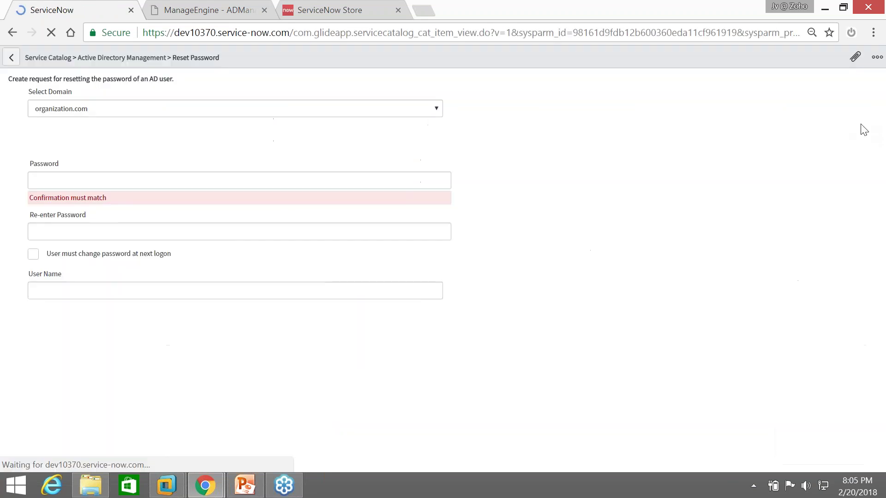
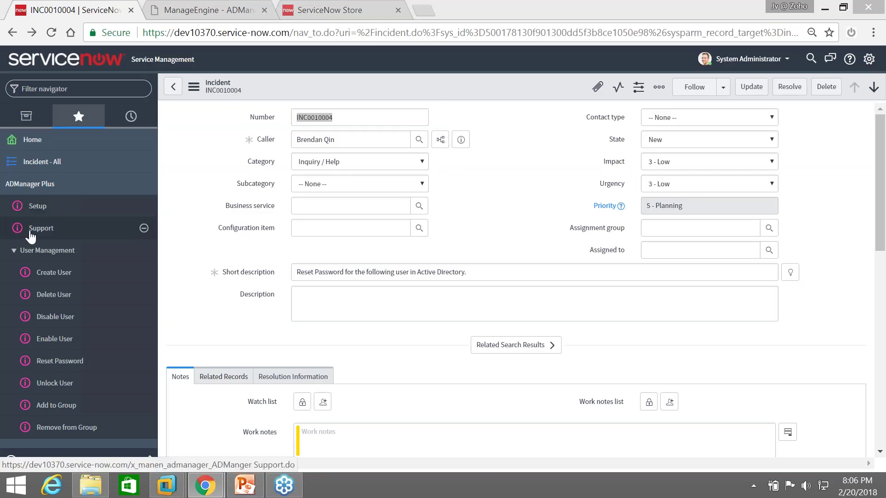
Open incident INC0010003 and check its activity comment confirming the user was created
{"action": "left_click", "coordinate": [56, 161]}
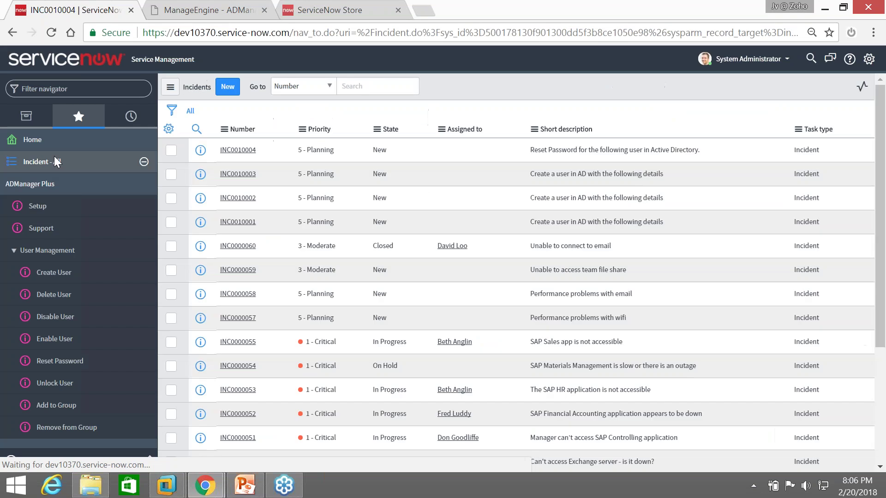
{"action": "left_click", "coordinate": [253, 175]}
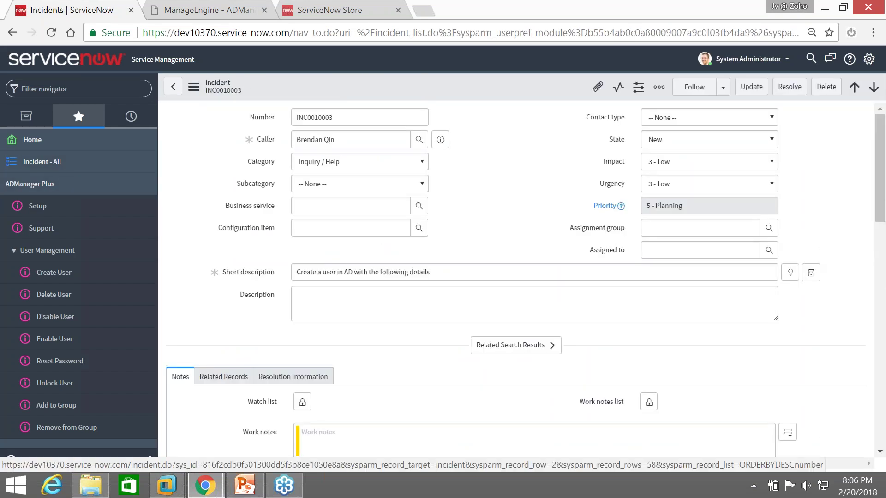
{"action": "scroll", "coordinate": [305, 257], "scroll_direction": "down", "scroll_amount": 5}
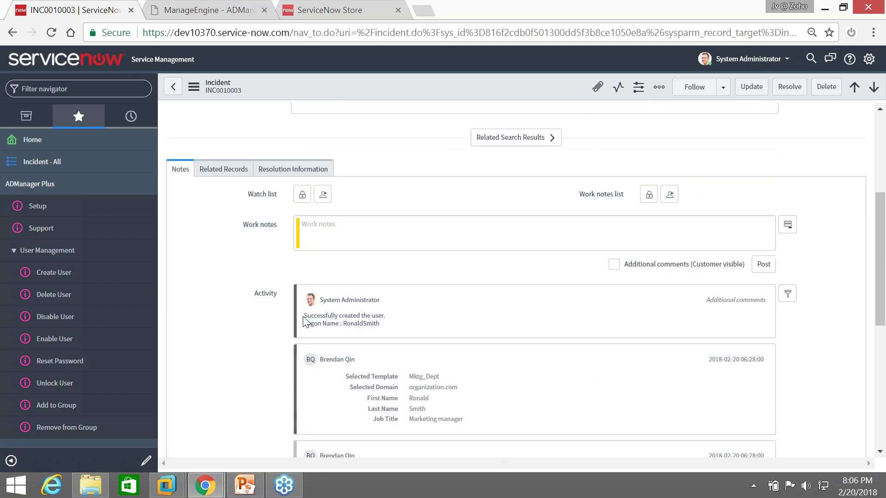
{"action": "left_click_drag", "start_coordinate": [303, 314], "coordinate": [391, 336]}
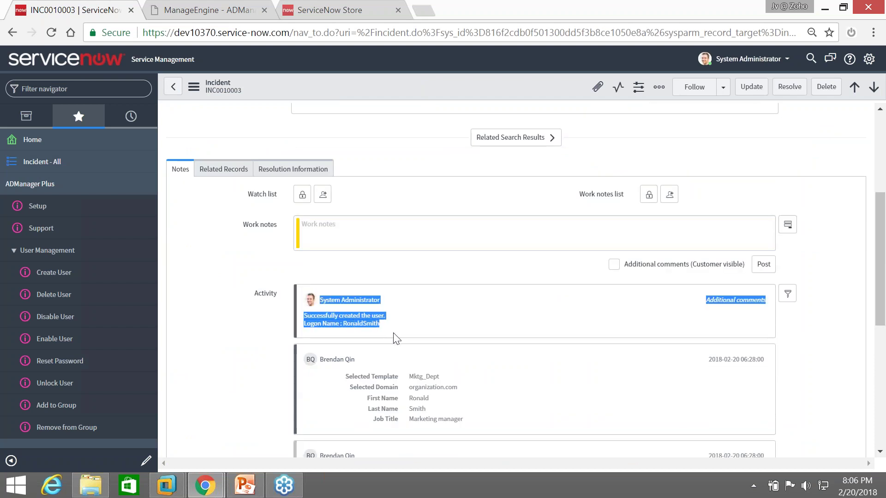
{"action": "scroll", "coordinate": [392, 327], "scroll_direction": "down", "scroll_amount": 3}
{"action": "left_click", "coordinate": [355, 320]}
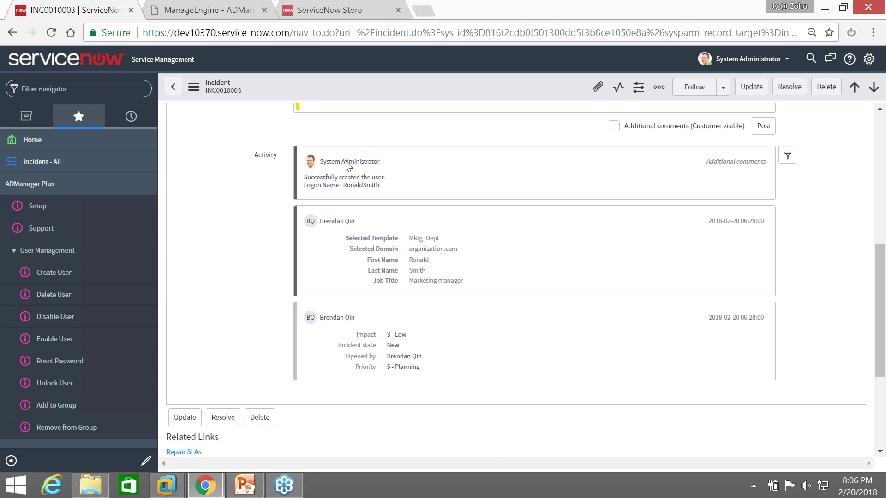
{"action": "left_click_drag", "start_coordinate": [320, 162], "coordinate": [357, 159]}
{"action": "left_click", "coordinate": [384, 165]}
{"action": "left_click_drag", "start_coordinate": [307, 178], "coordinate": [350, 180]}
{"action": "left_click", "coordinate": [251, 212]}
{"action": "scroll", "coordinate": [240, 201], "scroll_direction": "up", "scroll_amount": 5}
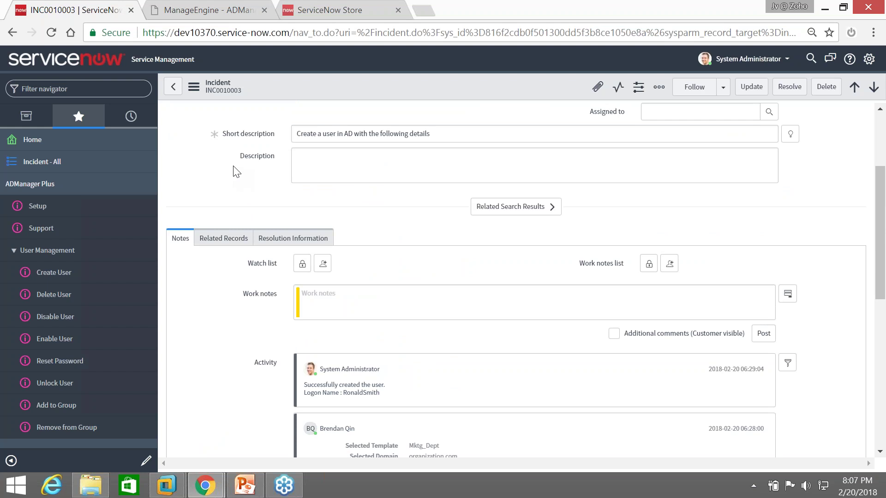
Return to the requester's Reset Password window and go back to the Active Directory Management catalog
{"action": "left_click", "coordinate": [185, 10]}
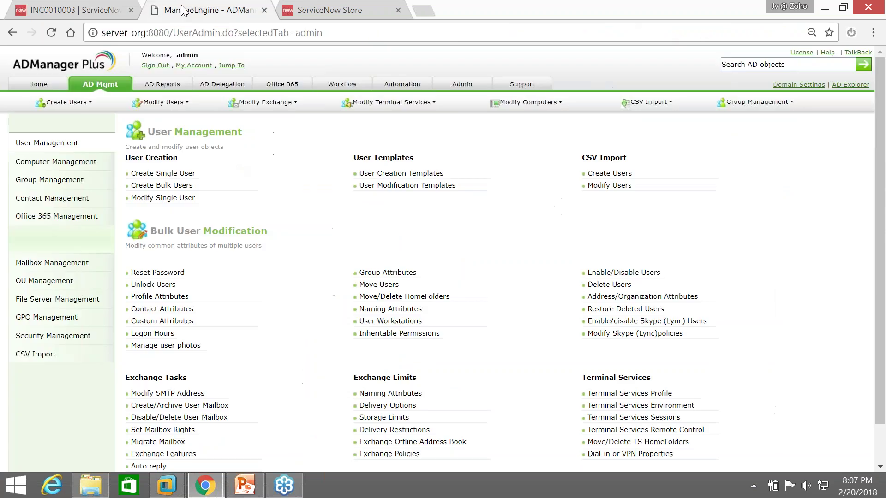
{"action": "left_click", "coordinate": [88, 10]}
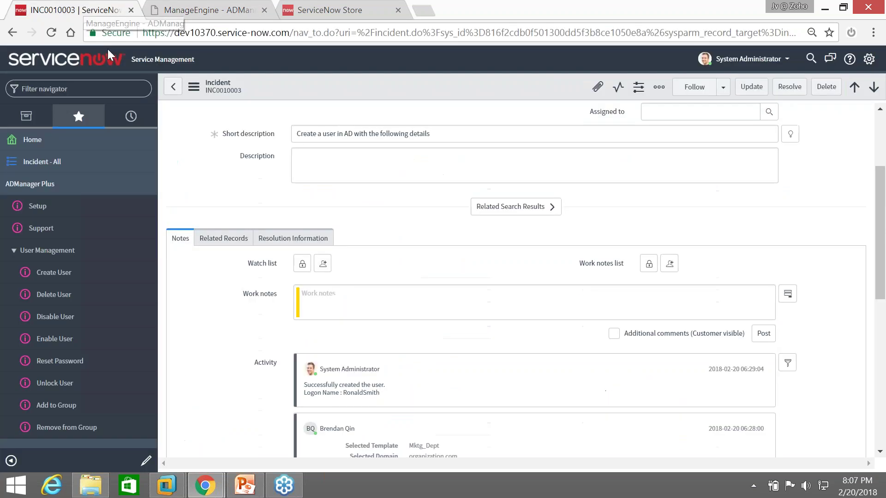
{"action": "mouse_move", "coordinate": [221, 493]}
{"action": "left_click", "coordinate": [269, 449]}
{"action": "left_click", "coordinate": [169, 113]}
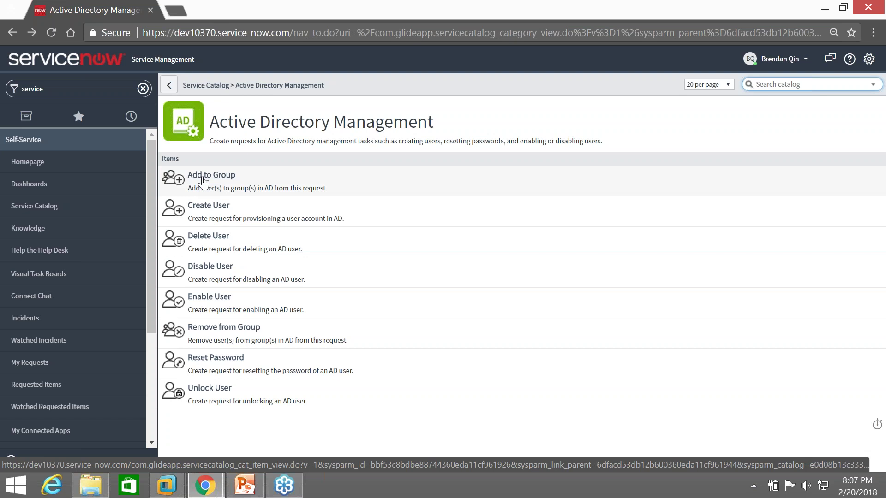
Start a Remove from Group request, search for the user by name and select them
{"action": "left_click", "coordinate": [240, 330]}
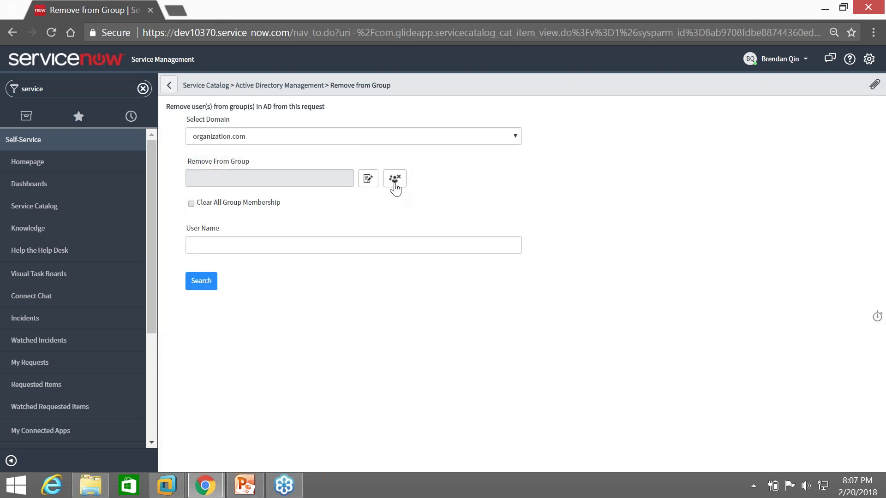
{"action": "left_click", "coordinate": [388, 249]}
{"action": "type", "text": "john"}
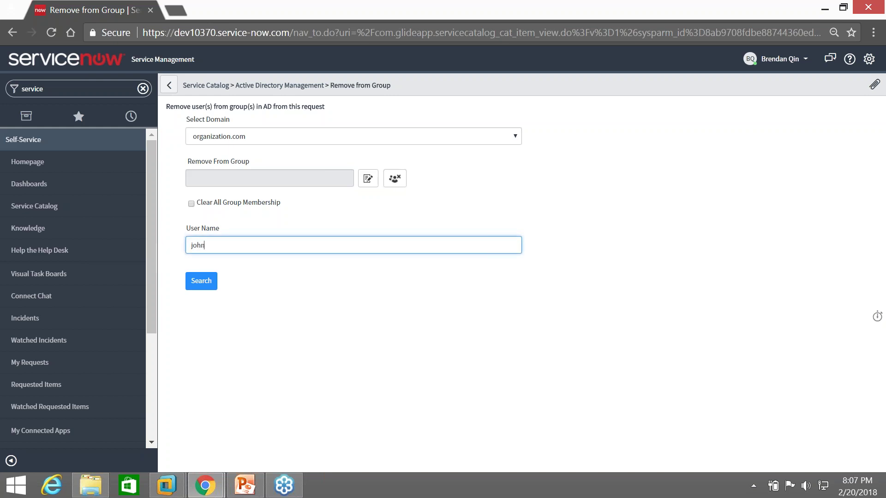
{"action": "key", "text": "Return"}
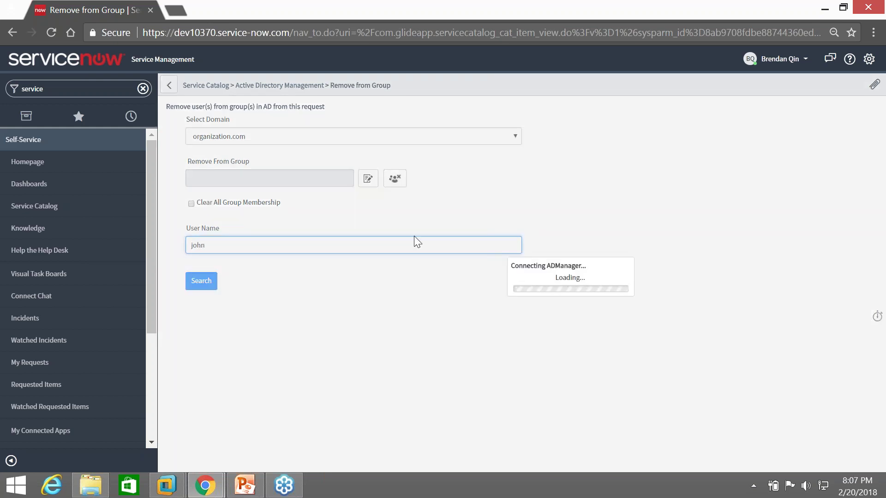
{"action": "scroll", "coordinate": [264, 291], "scroll_direction": "down", "scroll_amount": 1}
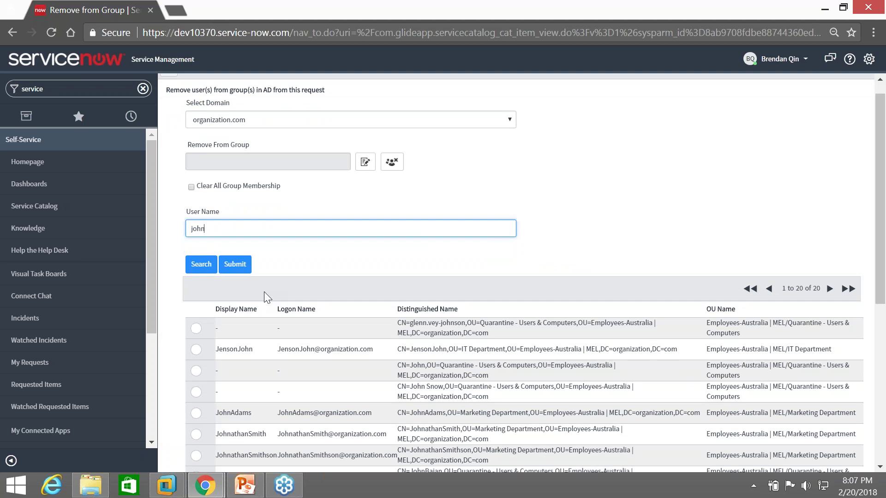
{"action": "scroll", "coordinate": [264, 292], "scroll_direction": "down", "scroll_amount": 3}
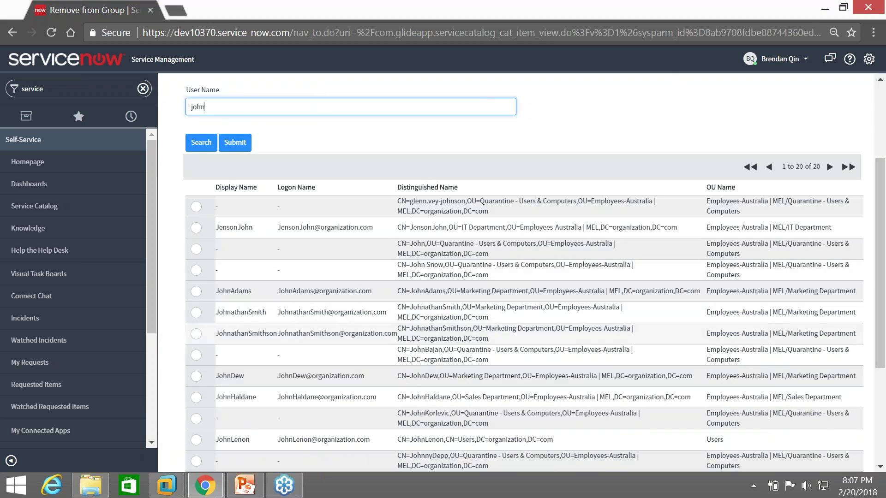
{"action": "left_click", "coordinate": [196, 334]}
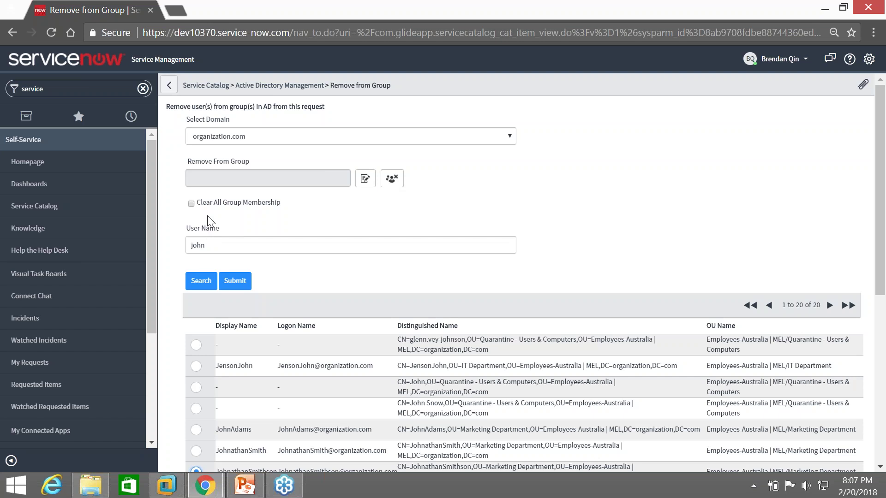
Keep removal to specific groups only and bring up the group picker
{"action": "left_click", "coordinate": [191, 204]}
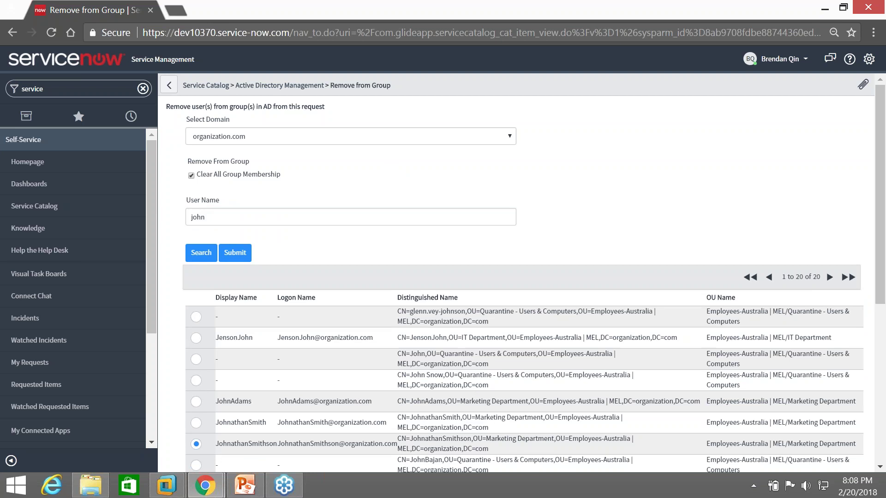
{"action": "left_click", "coordinate": [191, 176]}
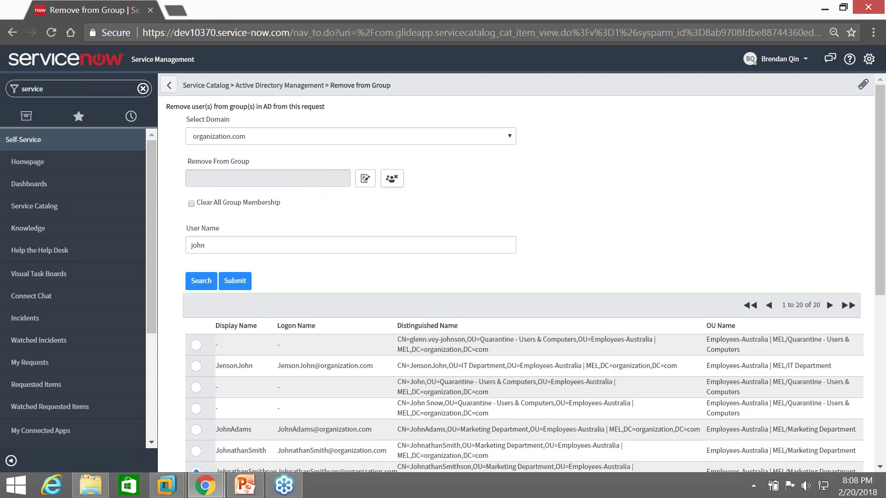
{"action": "left_click", "coordinate": [391, 178]}
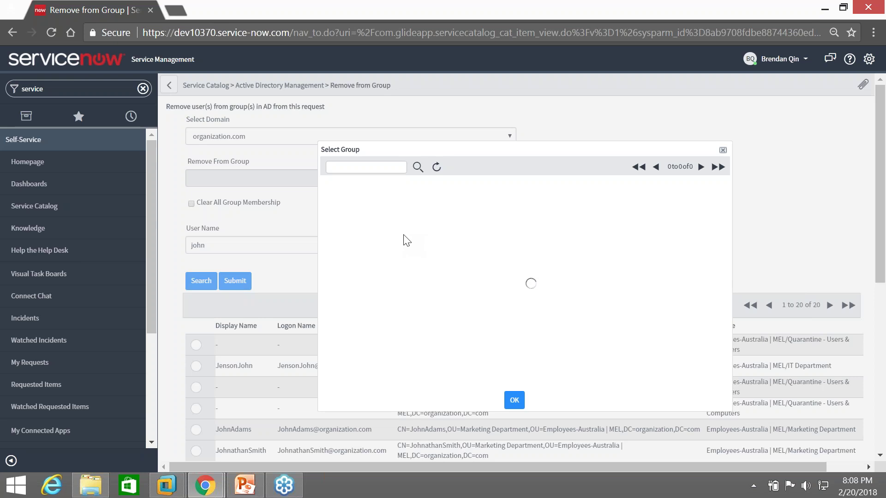
Search groups for 'marke' and choose FieldMarketingStaff and MarketingManagers for removal
{"action": "scroll", "coordinate": [392, 222], "scroll_direction": "down", "scroll_amount": 4}
{"action": "scroll", "coordinate": [388, 198], "scroll_direction": "up", "scroll_amount": 4}
{"action": "left_click", "coordinate": [382, 170]}
{"action": "type", "text": "marke"}
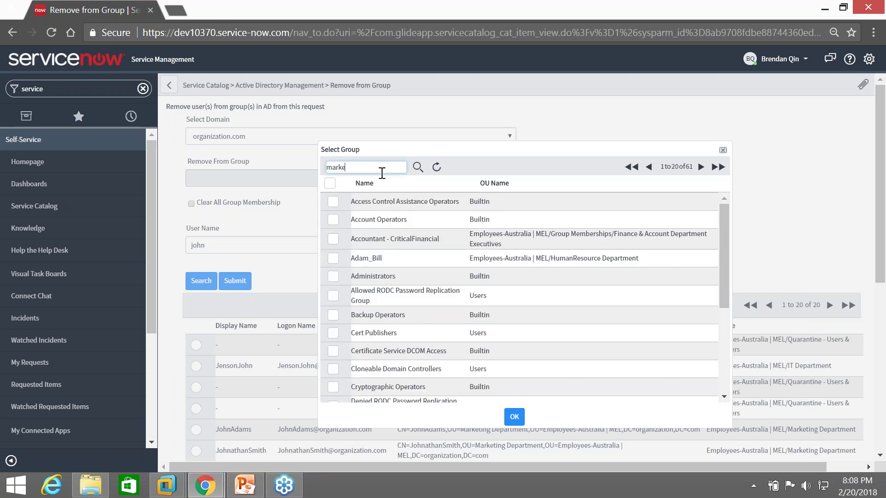
{"action": "key", "text": "Return"}
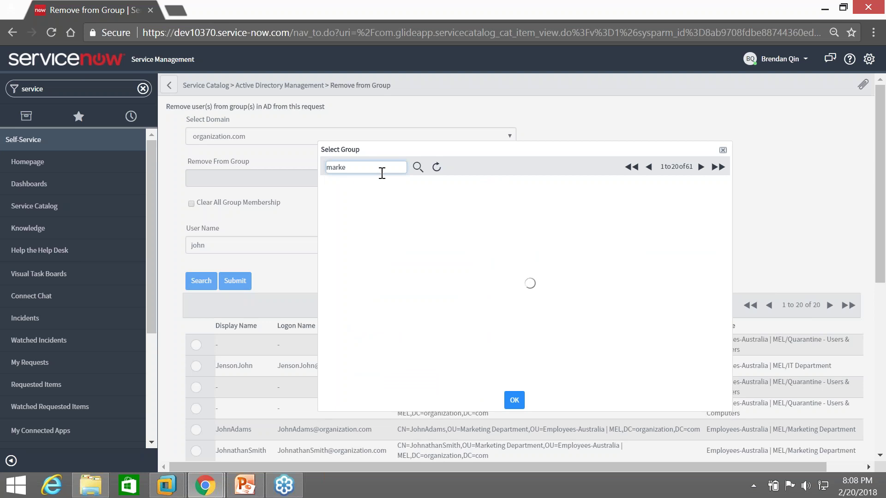
{"action": "left_click", "coordinate": [333, 201]}
{"action": "left_click", "coordinate": [333, 220]}
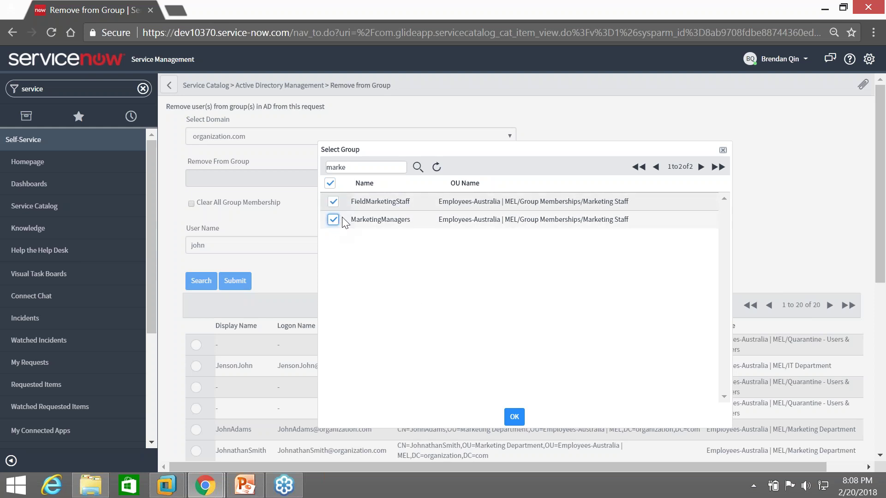
{"action": "left_click", "coordinate": [514, 417]}
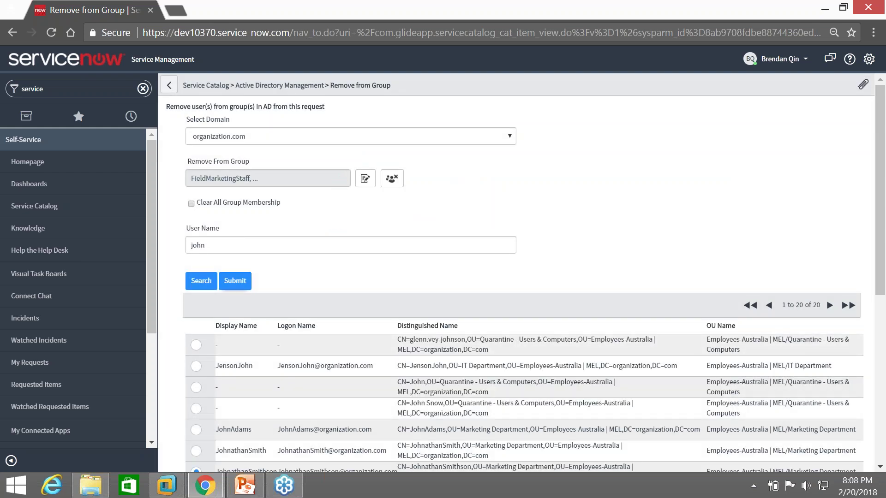
Submit the Remove from Group request and return to the administrator's incident window
{"action": "left_click", "coordinate": [243, 282]}
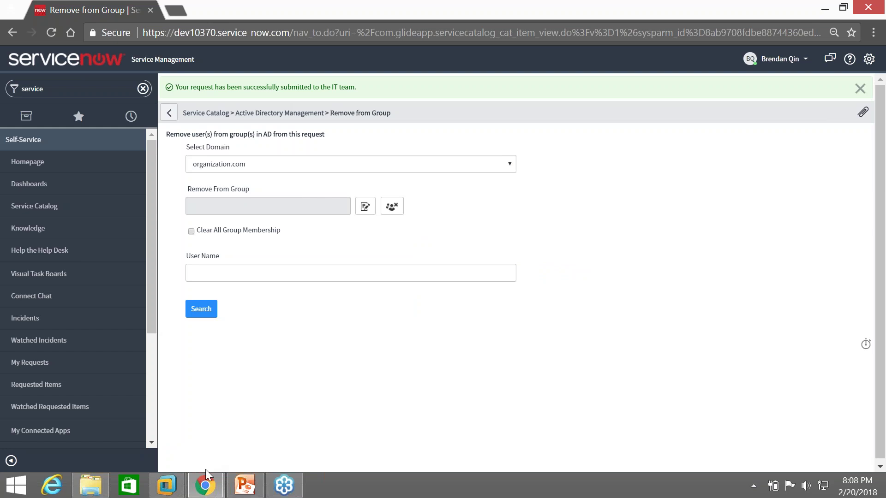
{"action": "mouse_move", "coordinate": [205, 485]}
{"action": "left_click", "coordinate": [170, 427]}
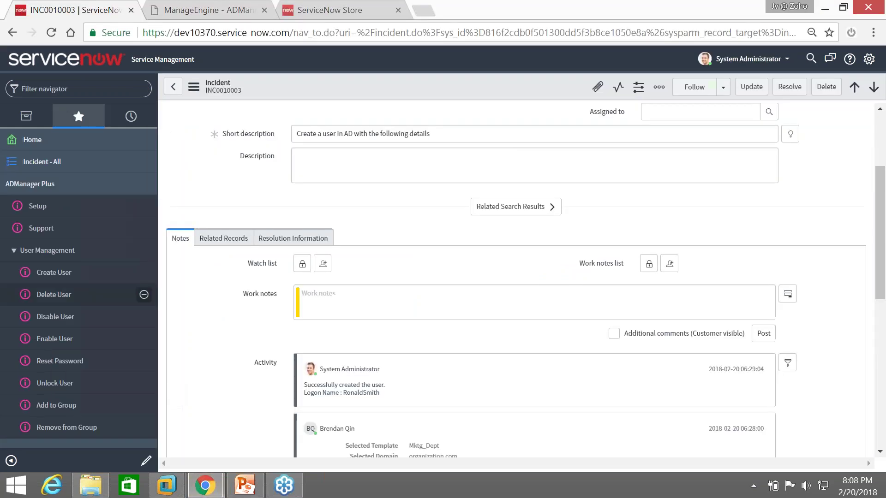
Open incident INC0010005 and launch Remove From Group from its header context menu
{"action": "left_click", "coordinate": [174, 87]}
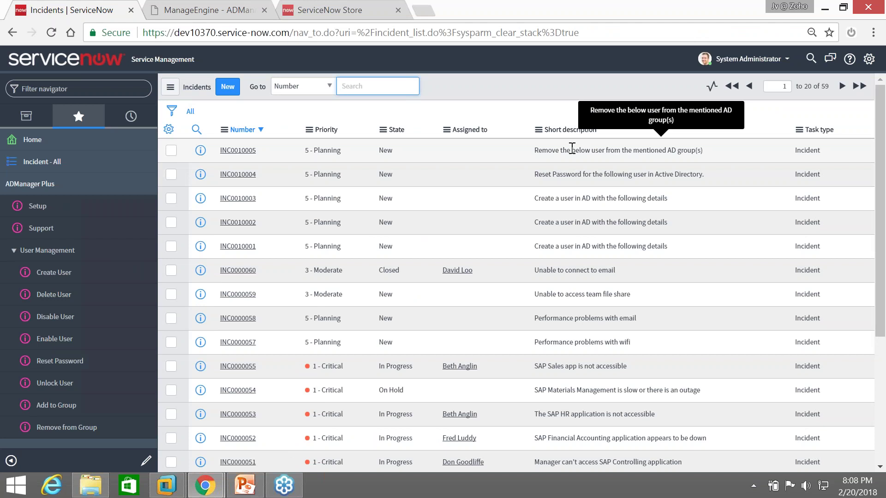
{"action": "left_click_drag", "start_coordinate": [538, 150], "coordinate": [704, 158]}
{"action": "left_click", "coordinate": [249, 154]}
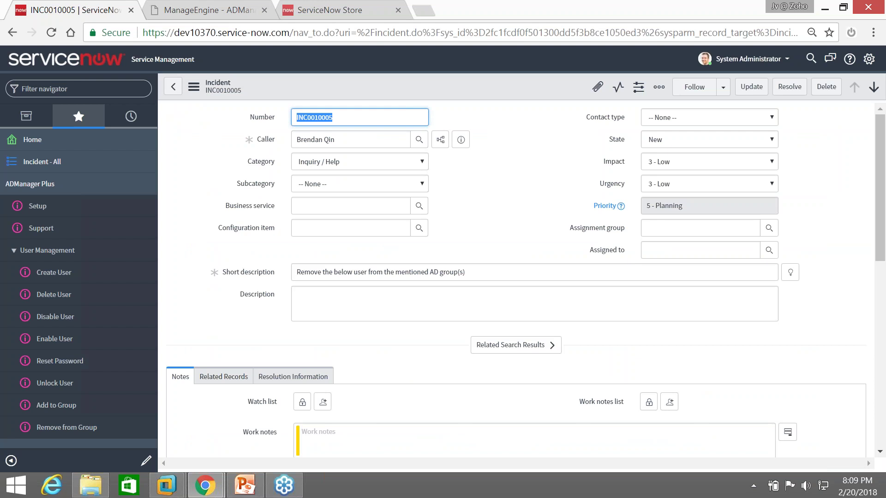
{"action": "scroll", "coordinate": [257, 227], "scroll_direction": "down", "scroll_amount": 3}
{"action": "scroll", "coordinate": [323, 297], "scroll_direction": "down", "scroll_amount": 2}
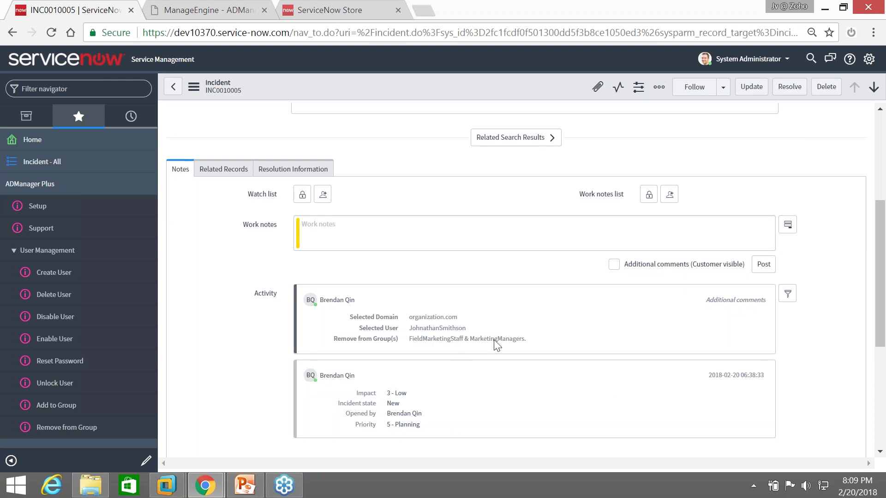
{"action": "right_click", "coordinate": [419, 85]}
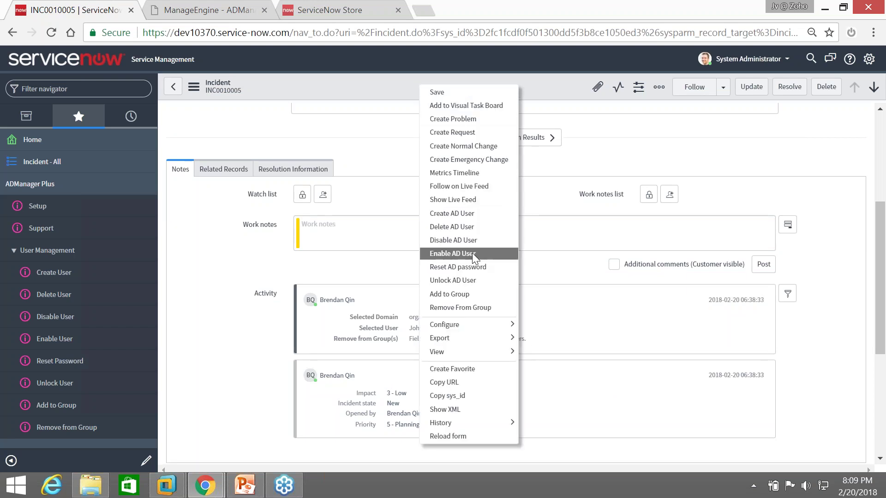
{"action": "left_click", "coordinate": [469, 307]}
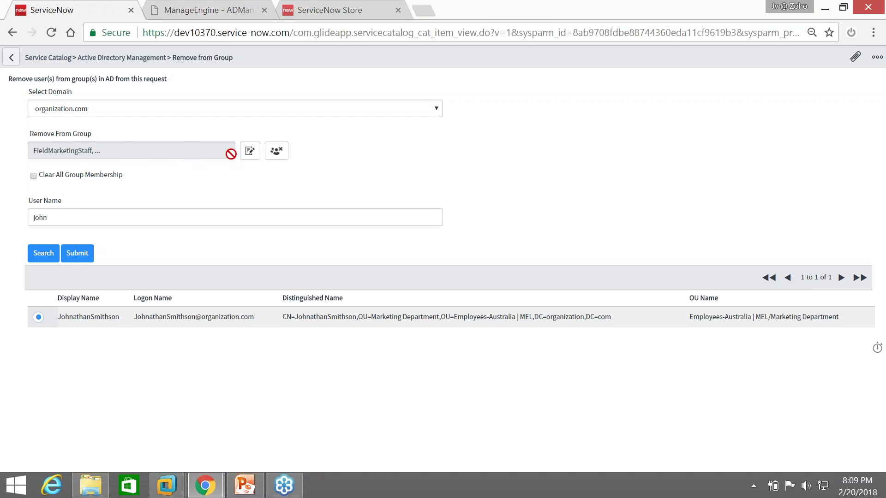
Review the FieldMarketingStaff and MarketingManagers groups chosen for removal, then go to ADManager Plus
{"action": "left_click", "coordinate": [250, 153]}
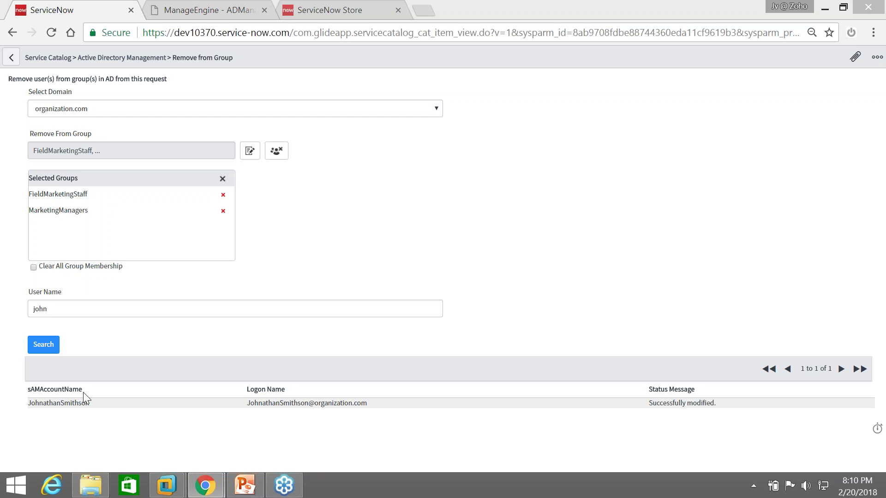
{"action": "left_click", "coordinate": [219, 10]}
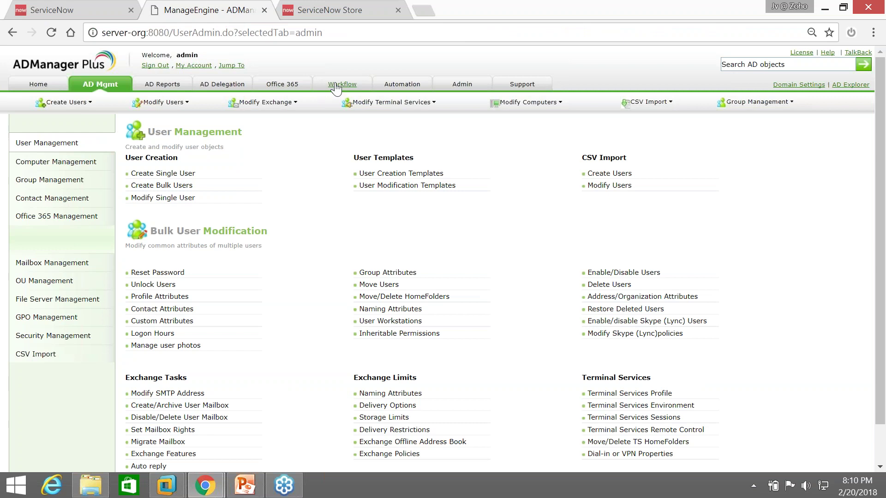
Open the Help Desk Audit Report under AD Delegation
{"action": "left_click", "coordinate": [232, 88]}
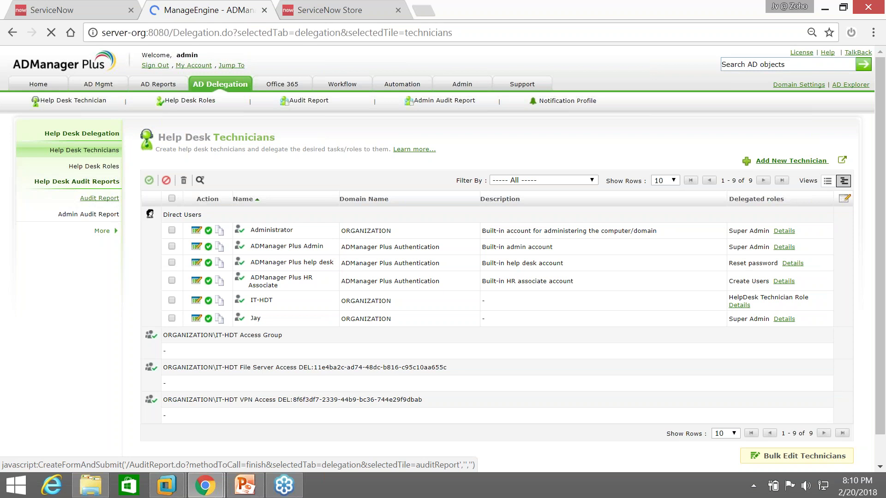
{"action": "left_click", "coordinate": [99, 198]}
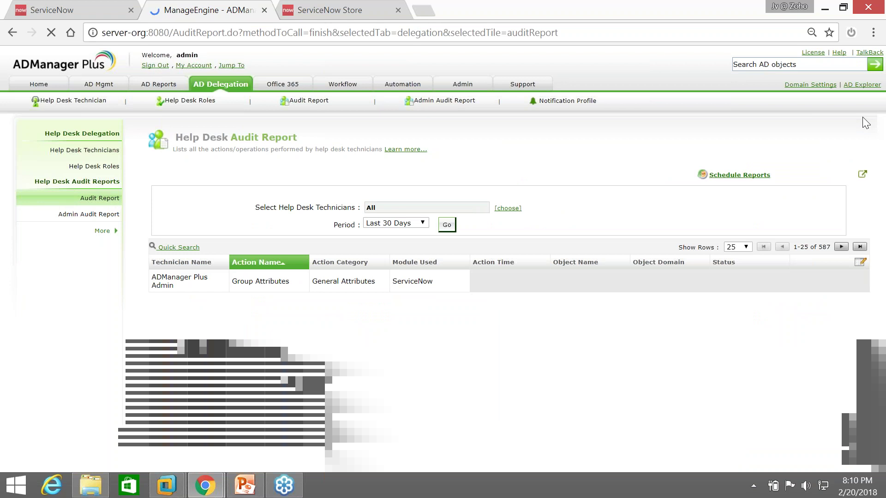
{"action": "scroll", "coordinate": [593, 198], "scroll_direction": "down", "scroll_amount": 6}
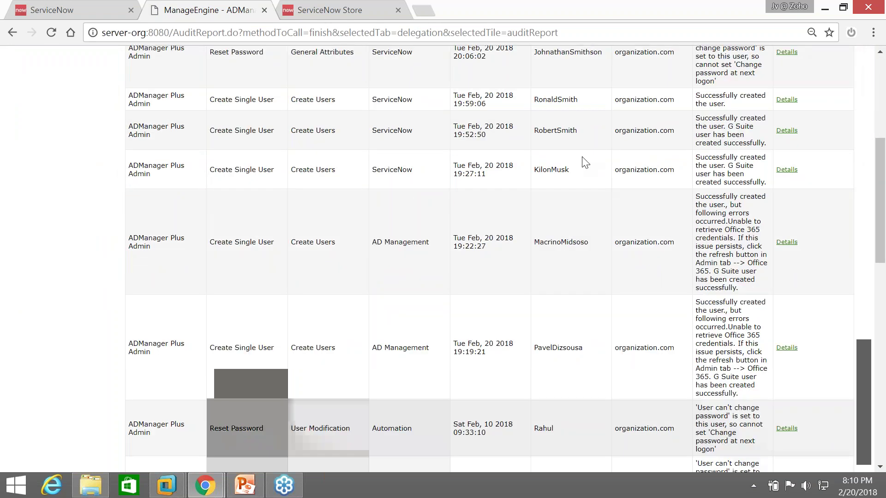
{"action": "scroll", "coordinate": [579, 191], "scroll_direction": "down", "scroll_amount": 3}
{"action": "scroll", "coordinate": [580, 133], "scroll_direction": "up", "scroll_amount": 3}
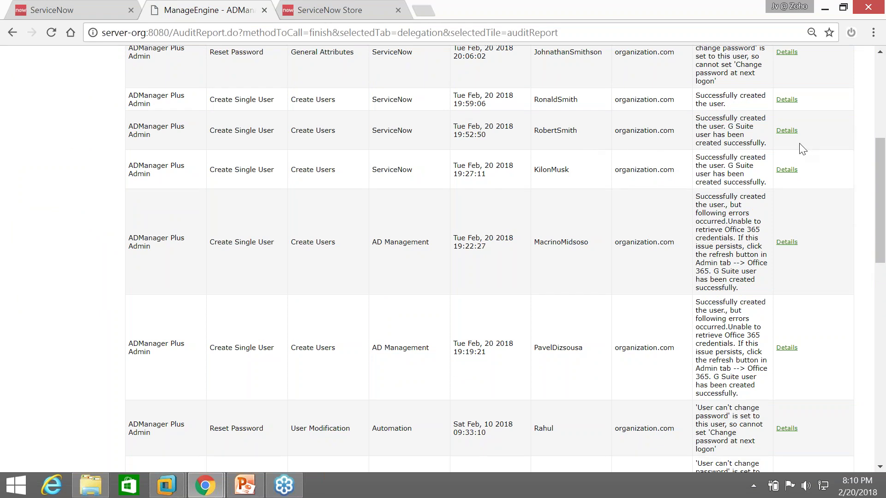
Inspect the Details of the user-creation entries, then open the group-removal action's details
{"action": "left_click", "coordinate": [786, 131]}
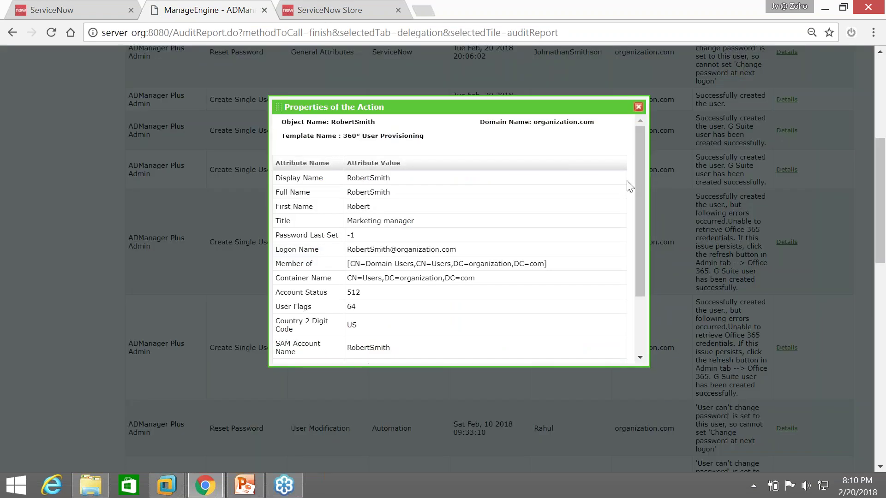
{"action": "left_click_drag", "start_coordinate": [637, 179], "coordinate": [642, 240]}
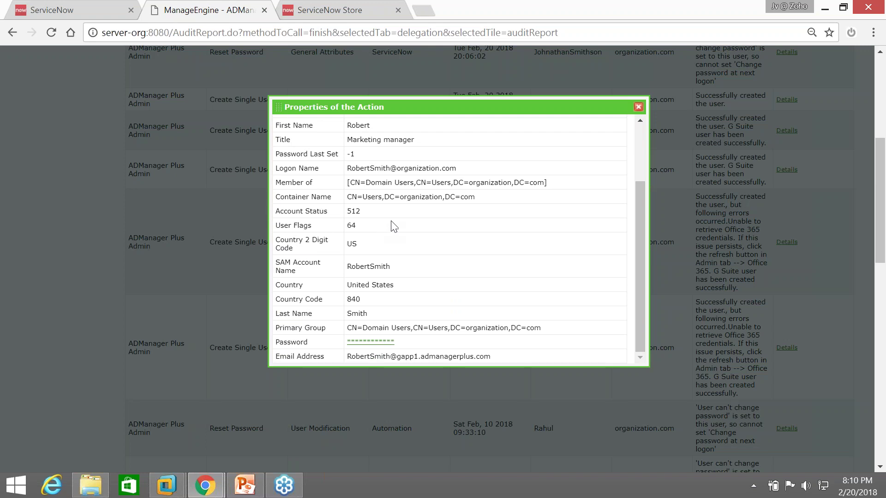
{"action": "left_click_drag", "start_coordinate": [352, 357], "coordinate": [489, 359]}
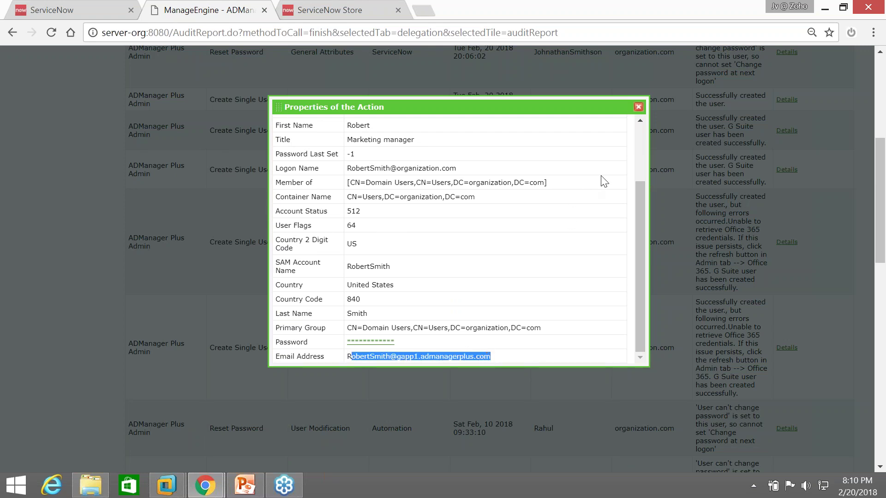
{"action": "left_click", "coordinate": [638, 107]}
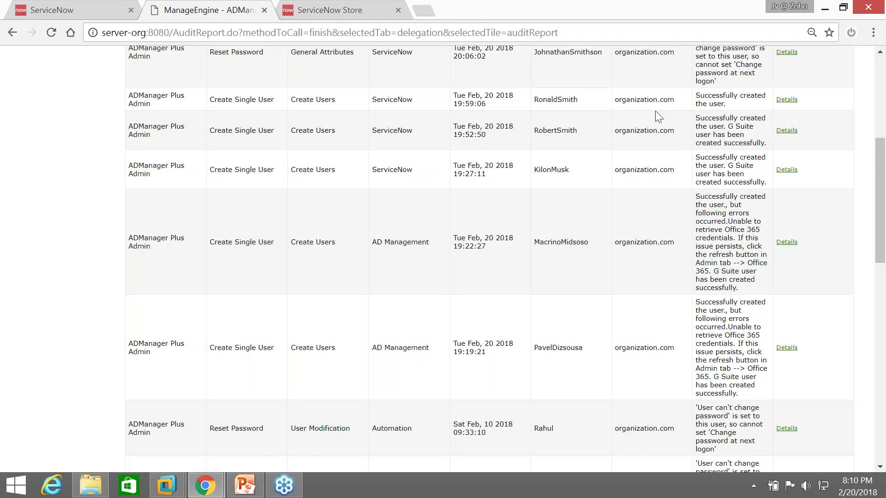
{"action": "left_click", "coordinate": [786, 99]}
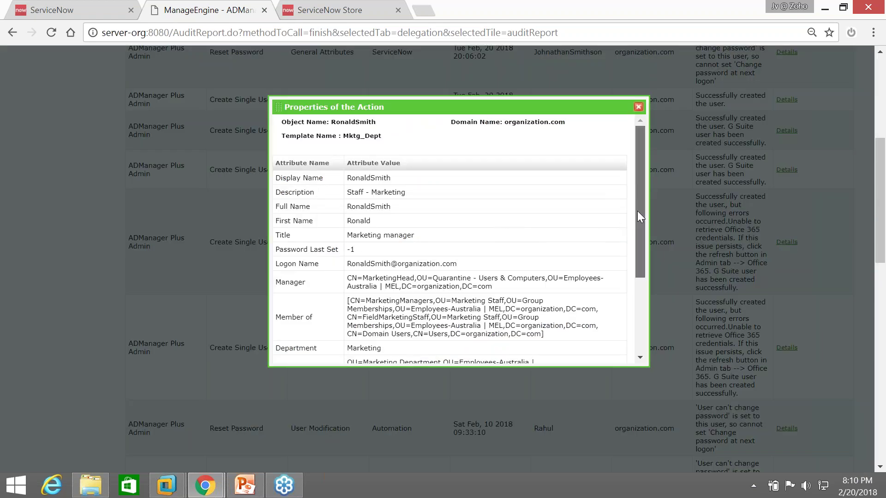
{"action": "scroll", "coordinate": [637, 211], "scroll_direction": "down", "scroll_amount": 1}
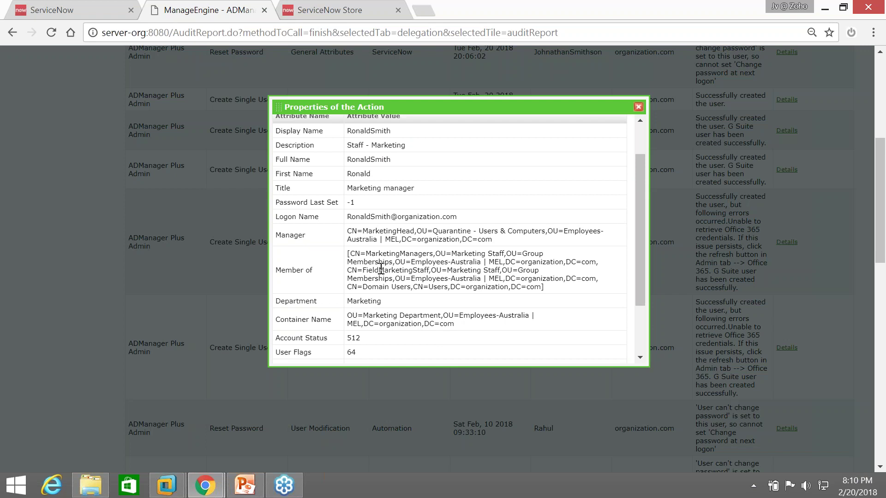
{"action": "scroll", "coordinate": [381, 286], "scroll_direction": "down", "scroll_amount": 2}
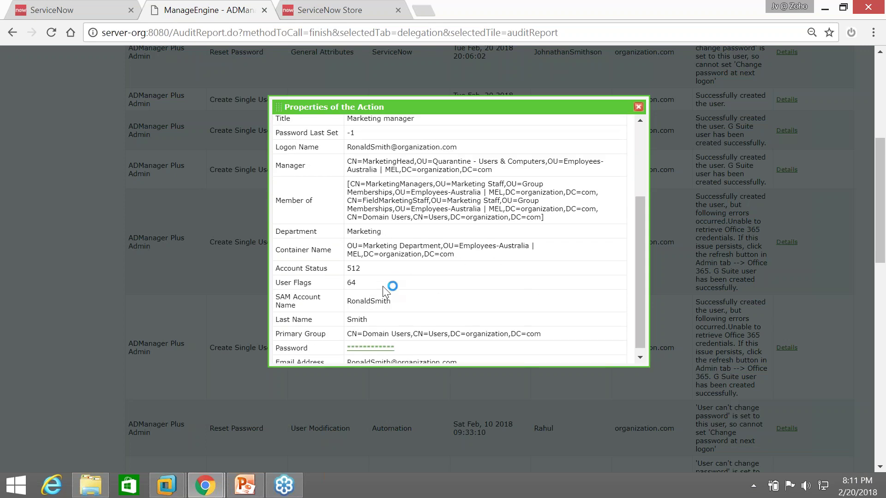
{"action": "scroll", "coordinate": [392, 276], "scroll_direction": "up", "scroll_amount": 3}
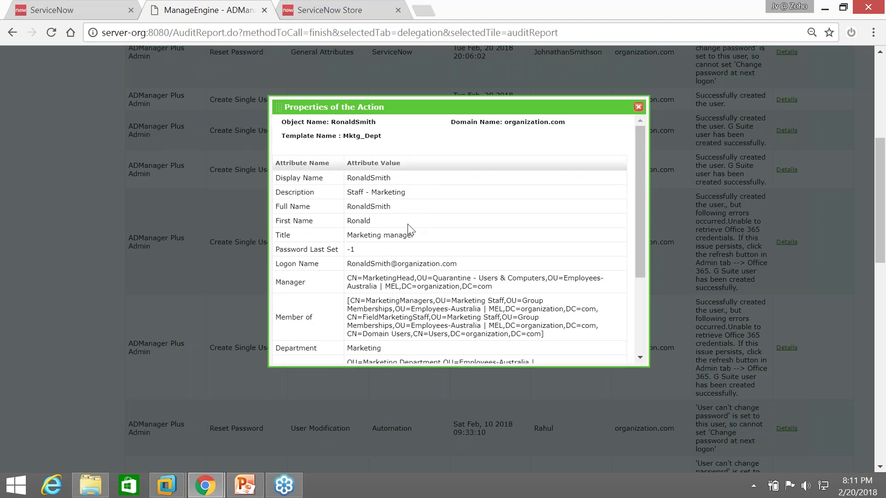
{"action": "left_click", "coordinate": [638, 107]}
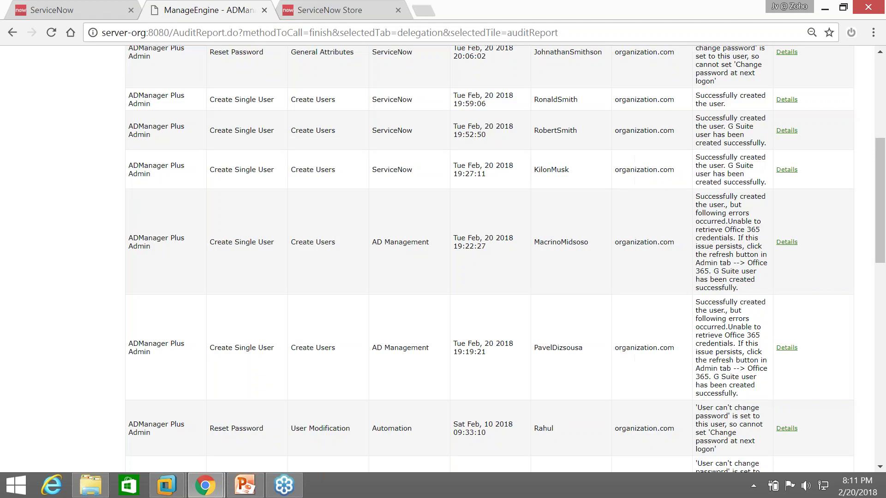
{"action": "scroll", "coordinate": [639, 144], "scroll_direction": "up", "scroll_amount": 6}
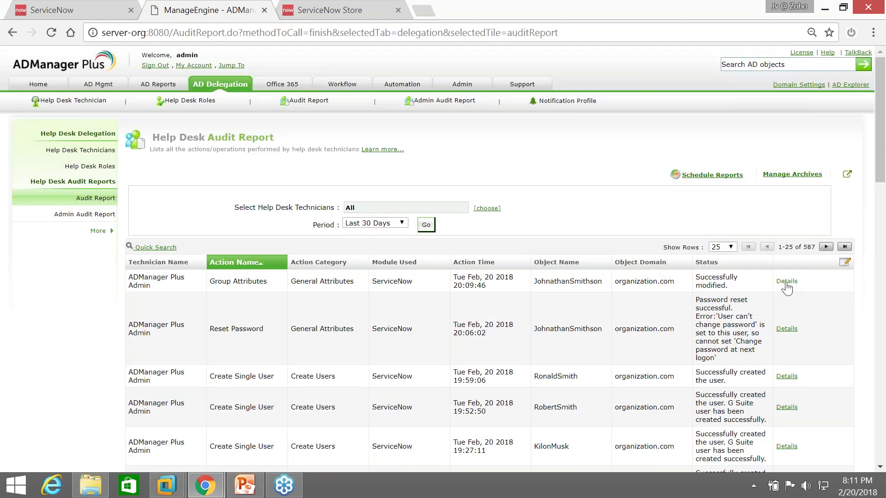
{"action": "left_click", "coordinate": [786, 282]}
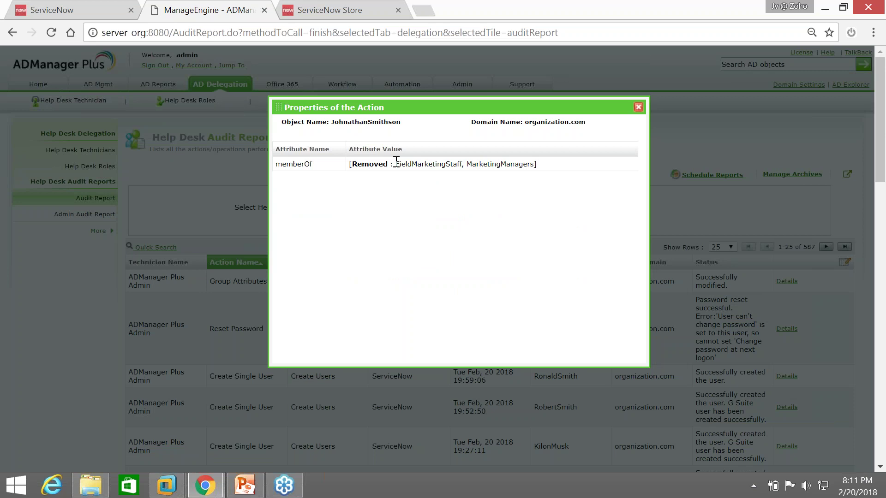
{"action": "left_click_drag", "start_coordinate": [396, 163], "coordinate": [535, 166]}
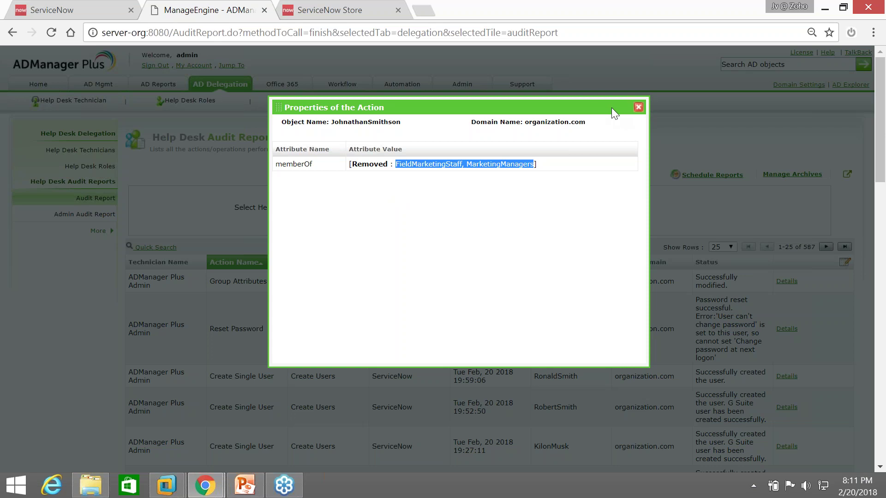
{"action": "left_click", "coordinate": [638, 107]}
{"action": "scroll", "coordinate": [394, 289], "scroll_direction": "down", "scroll_amount": 5}
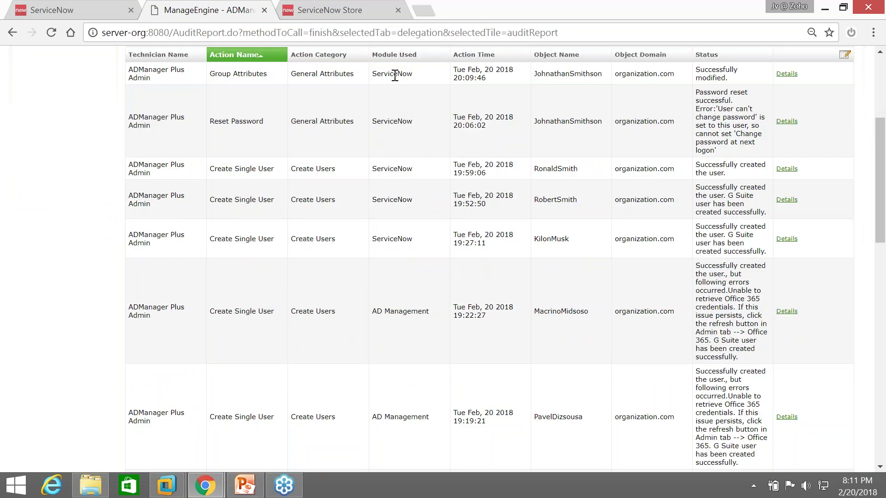
{"action": "scroll", "coordinate": [482, 95], "scroll_direction": "down", "scroll_amount": 2}
{"action": "scroll", "coordinate": [482, 94], "scroll_direction": "down", "scroll_amount": 2}
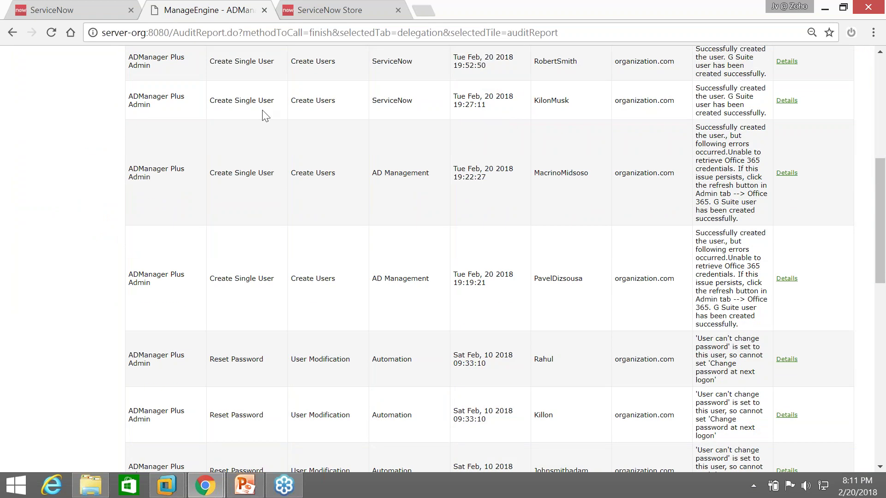
{"action": "scroll", "coordinate": [461, 156], "scroll_direction": "up", "scroll_amount": 10}
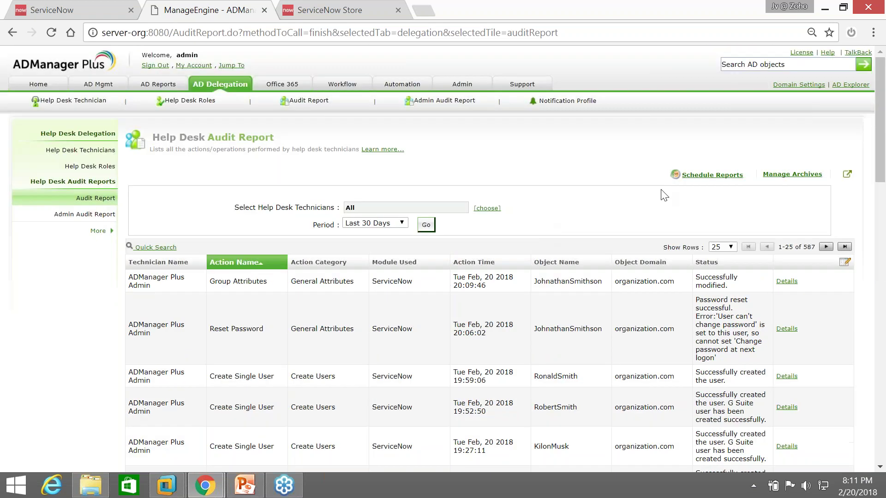
Open the Schedule New Reports form and keep PDF as the report format
{"action": "left_click", "coordinate": [702, 176]}
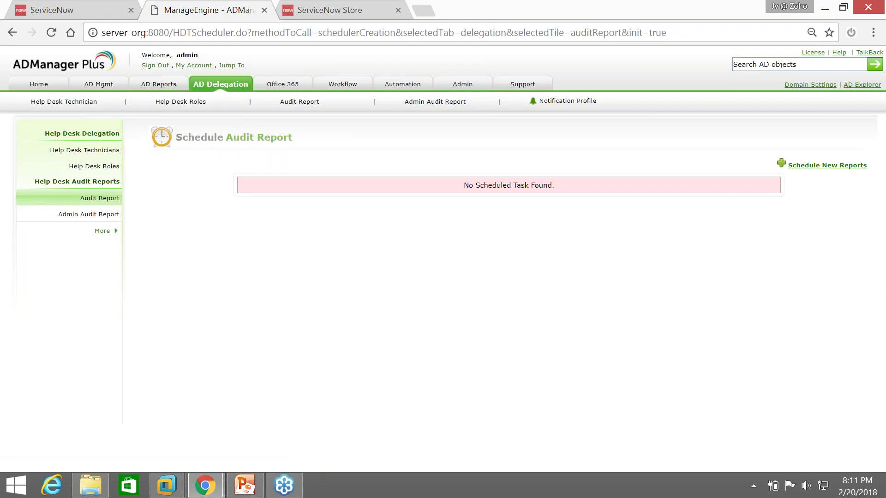
{"action": "left_click", "coordinate": [797, 167]}
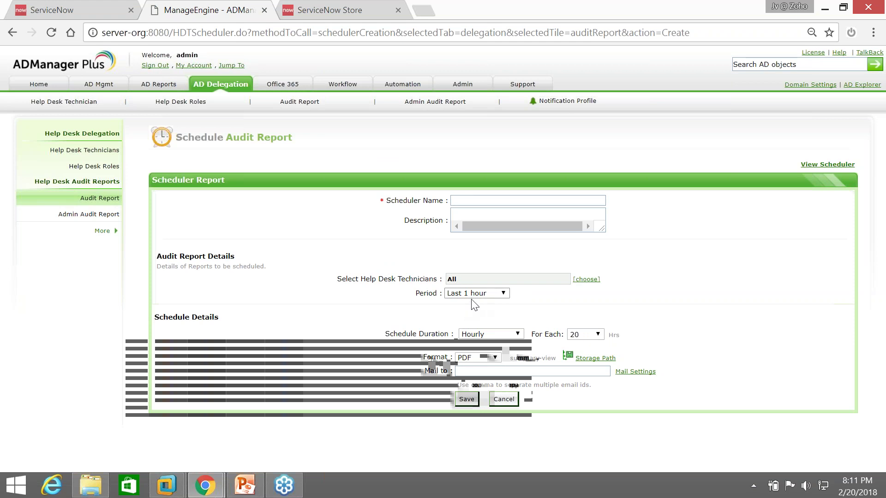
{"action": "left_click", "coordinate": [495, 357]}
{"action": "left_click", "coordinate": [502, 307]}
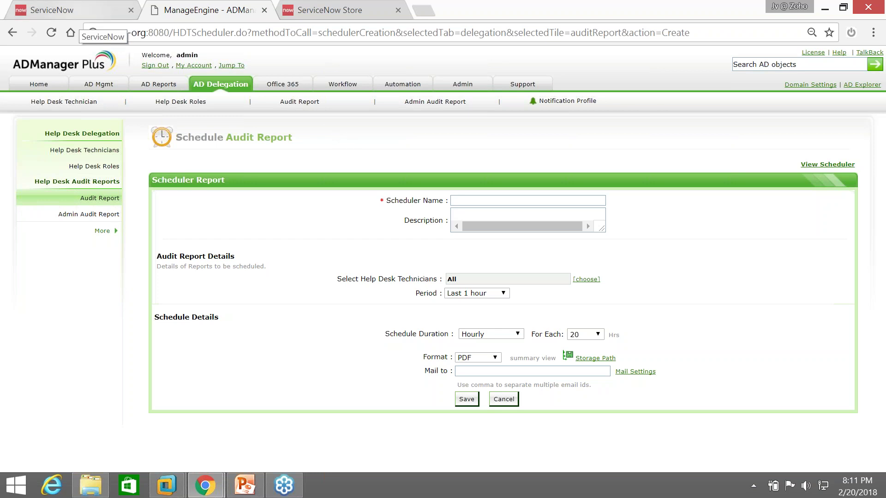
{"action": "left_click", "coordinate": [76, 11]}
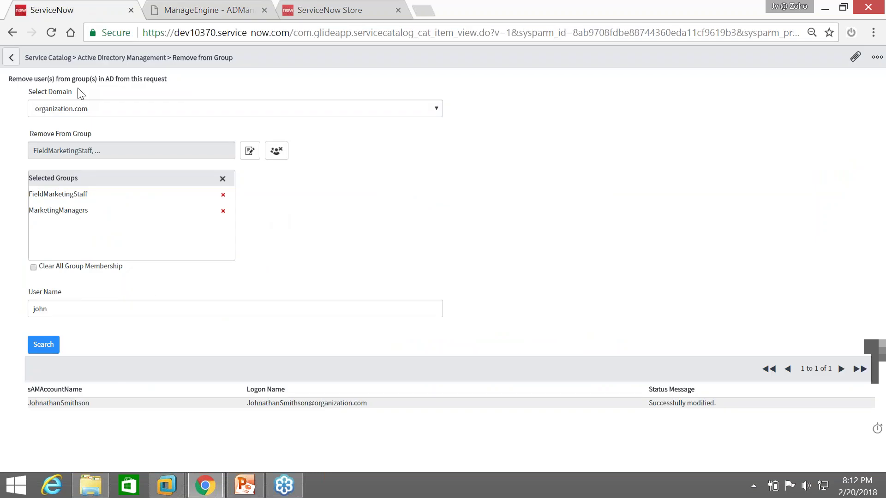
Trim the address bar to the instance base URL to load the System Administration home page
{"action": "left_click", "coordinate": [57, 59]}
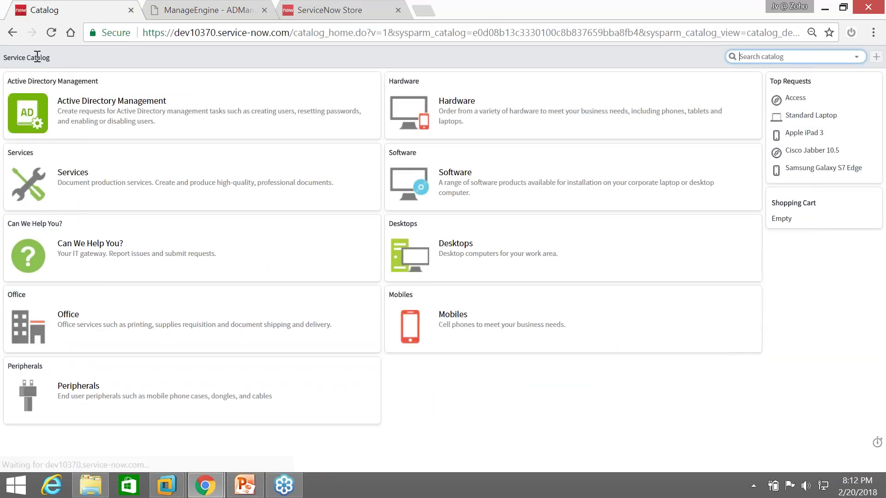
{"action": "left_click_drag", "start_coordinate": [294, 32], "coordinate": [803, 33]}
{"action": "key", "text": "BackSpace"}
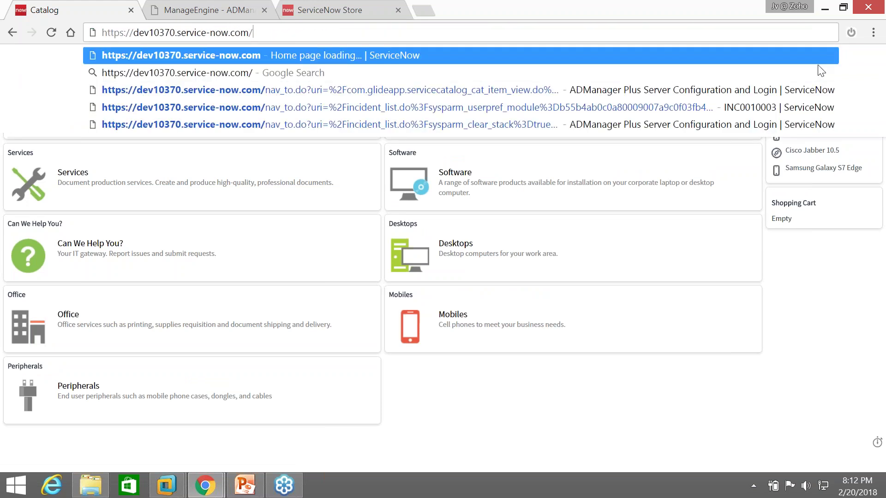
{"action": "key", "text": "Return"}
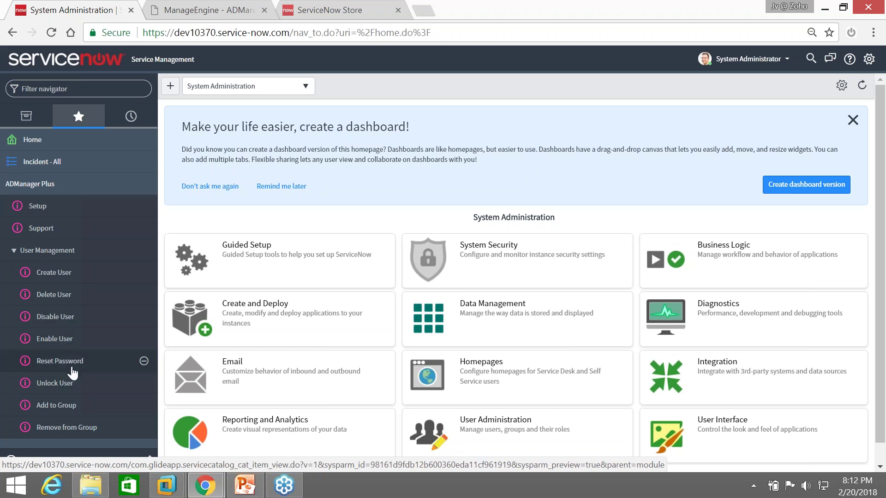
In Unlock User, search the user's name, select the Quarantine OU account and submit the unlock
{"action": "left_click", "coordinate": [67, 384]}
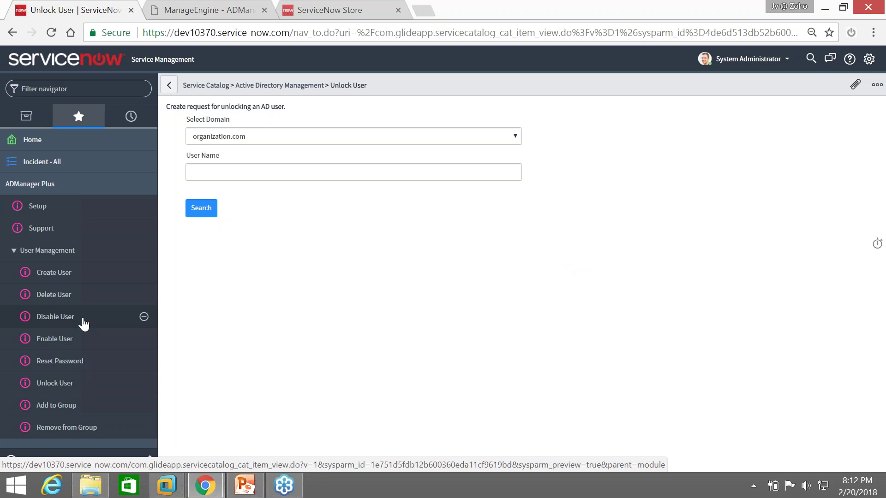
{"action": "left_click", "coordinate": [68, 383]}
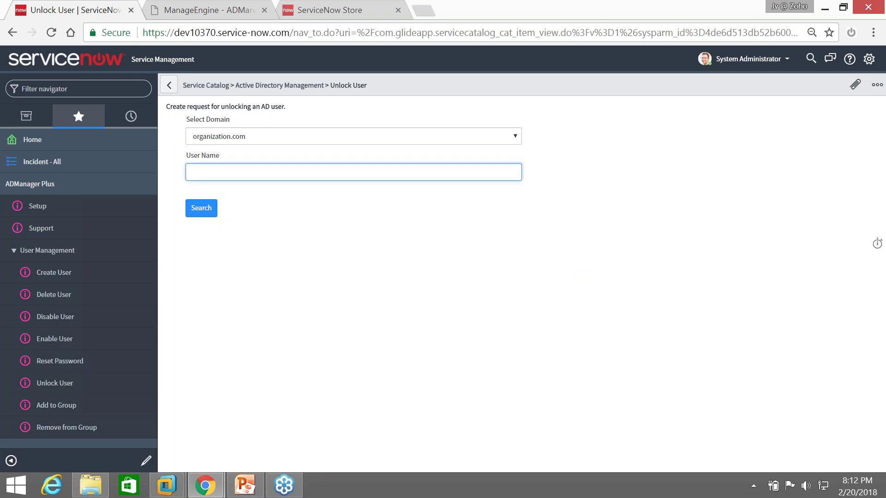
{"action": "type", "text": "p"}
{"action": "type", "text": "obert"}
{"action": "key", "text": "Return"}
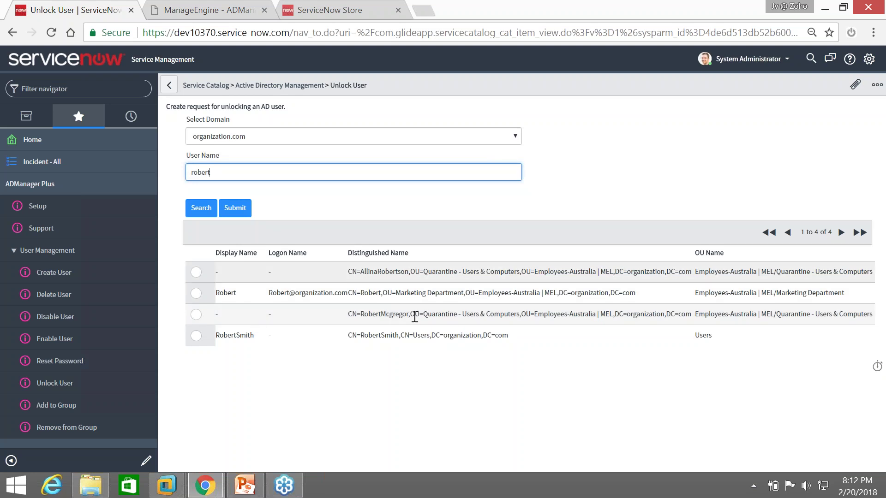
{"action": "left_click_drag", "start_coordinate": [774, 314], "coordinate": [837, 313]}
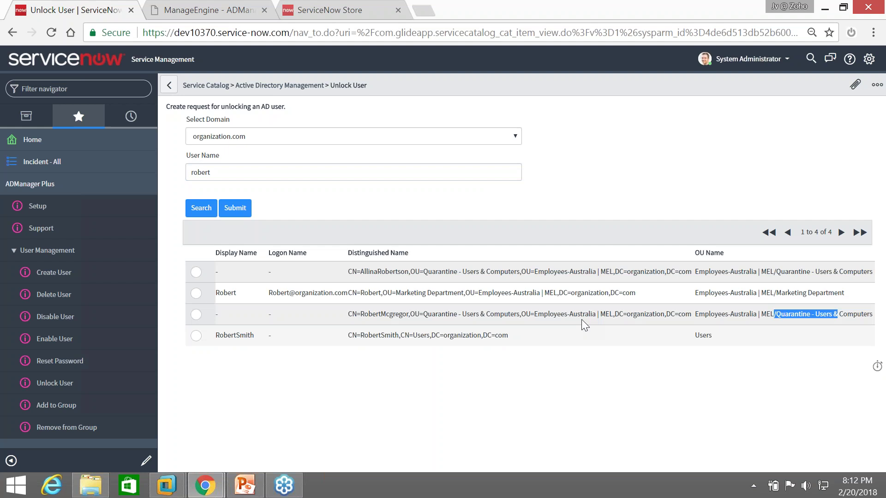
{"action": "left_click", "coordinate": [198, 316]}
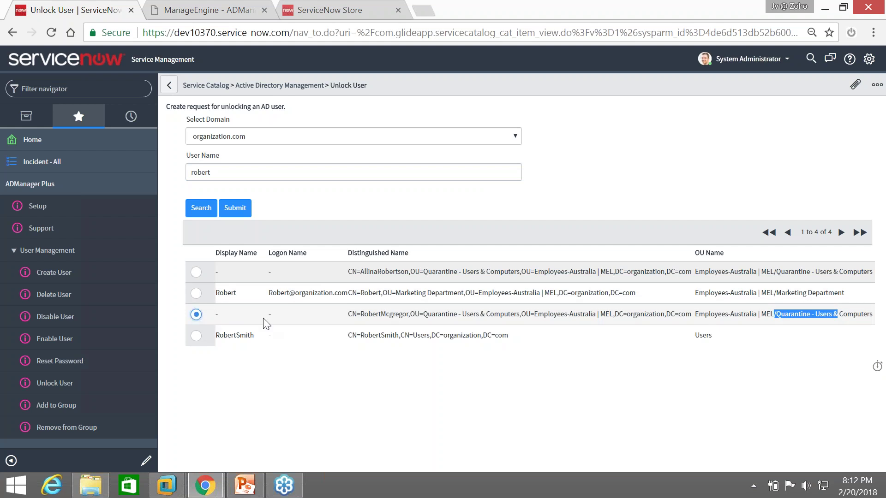
{"action": "left_click", "coordinate": [235, 207]}
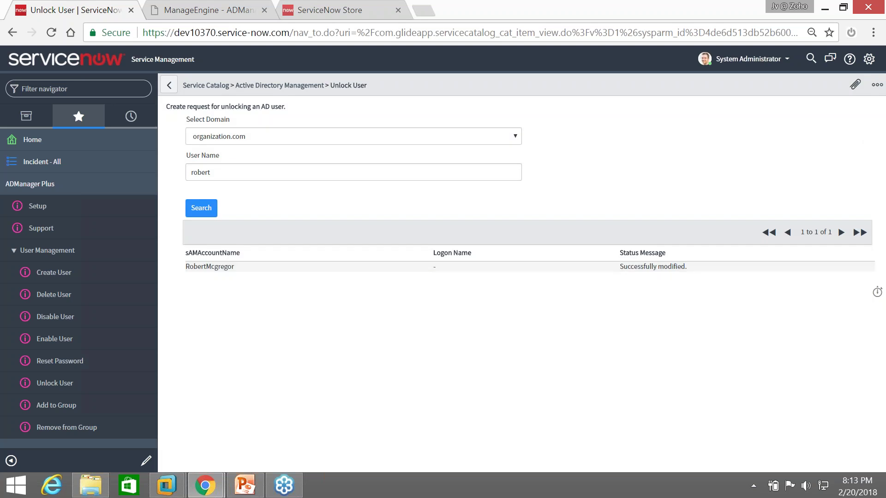
{"action": "left_click_drag", "start_coordinate": [185, 267], "coordinate": [696, 275]}
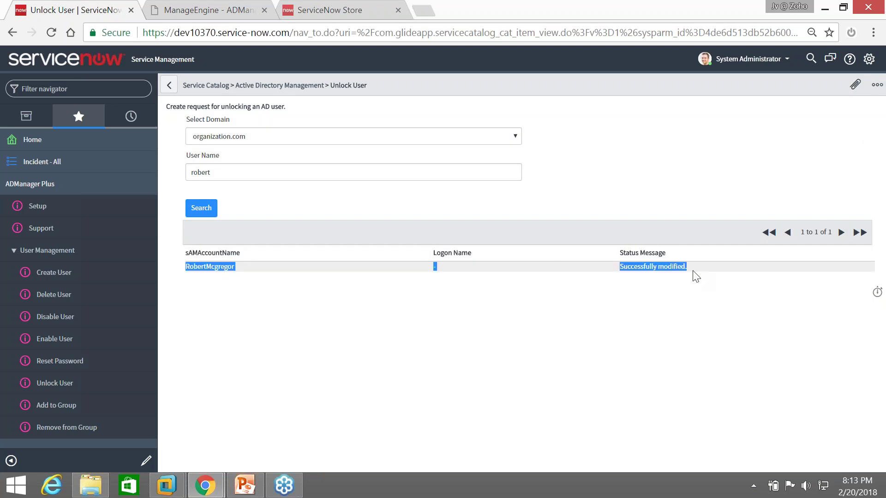
{"action": "left_click", "coordinate": [639, 291]}
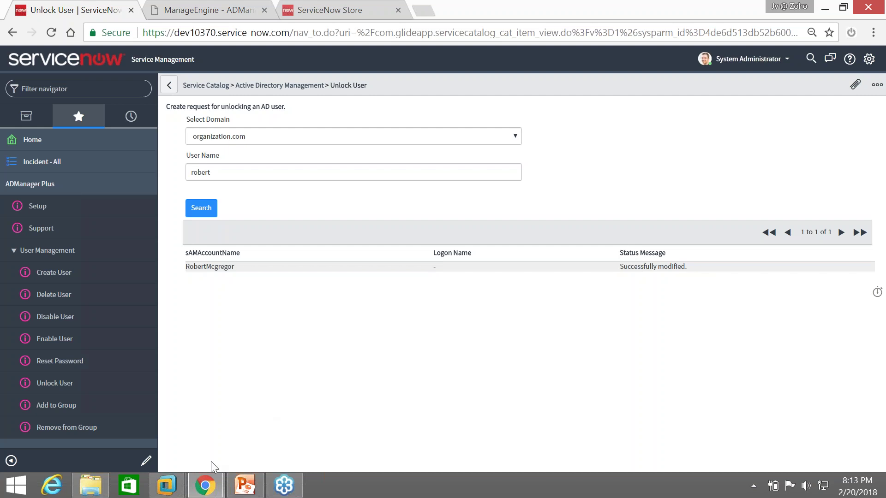
As the requester, submit a Disable User request for the account found by name search
{"action": "mouse_move", "coordinate": [205, 485]}
{"action": "left_click", "coordinate": [275, 440]}
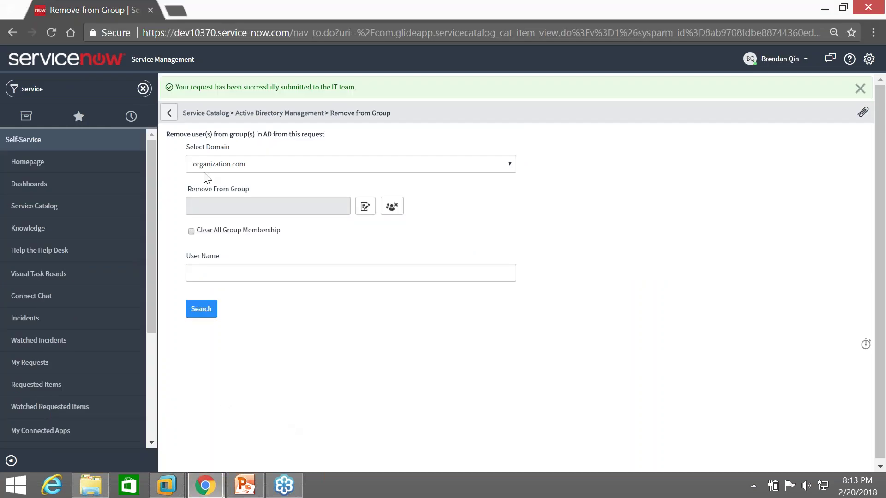
{"action": "left_click", "coordinate": [206, 113]}
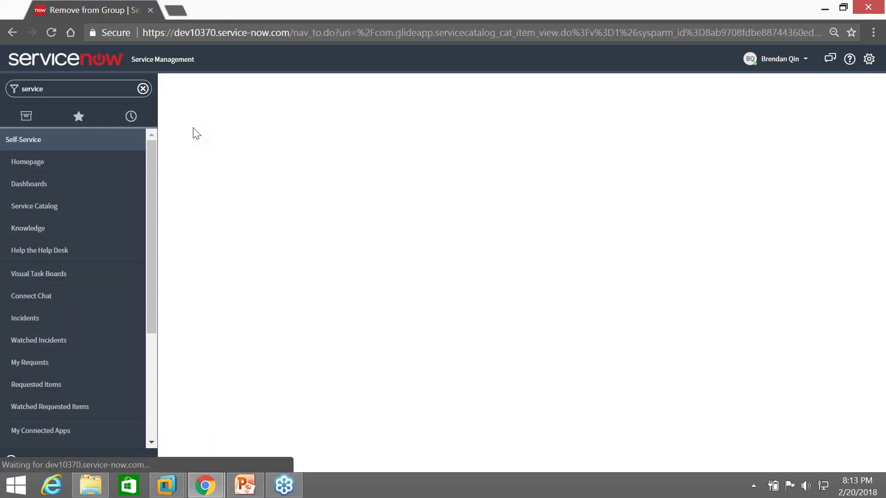
{"action": "left_click", "coordinate": [232, 118]}
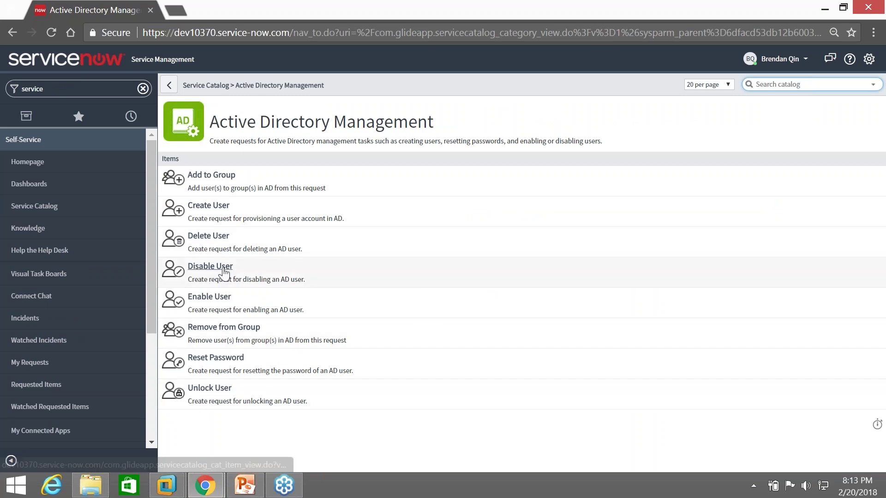
{"action": "left_click", "coordinate": [224, 272]}
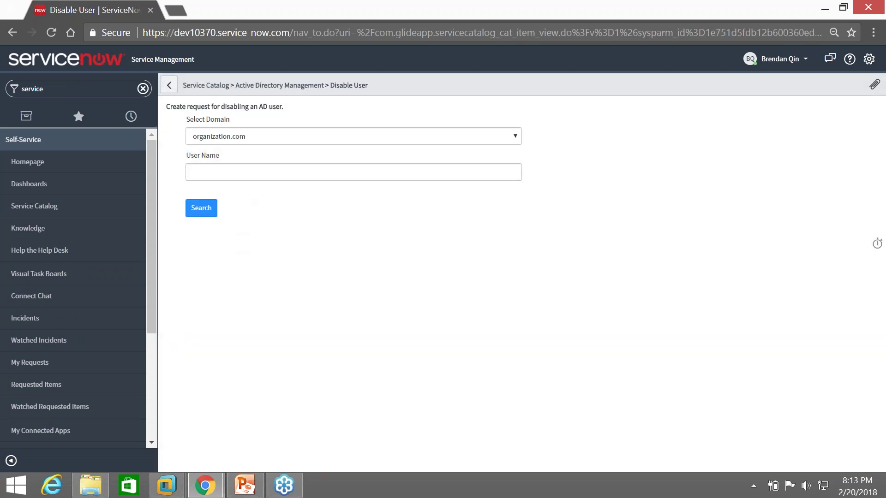
{"action": "left_click", "coordinate": [353, 172]}
{"action": "type", "text": "john"}
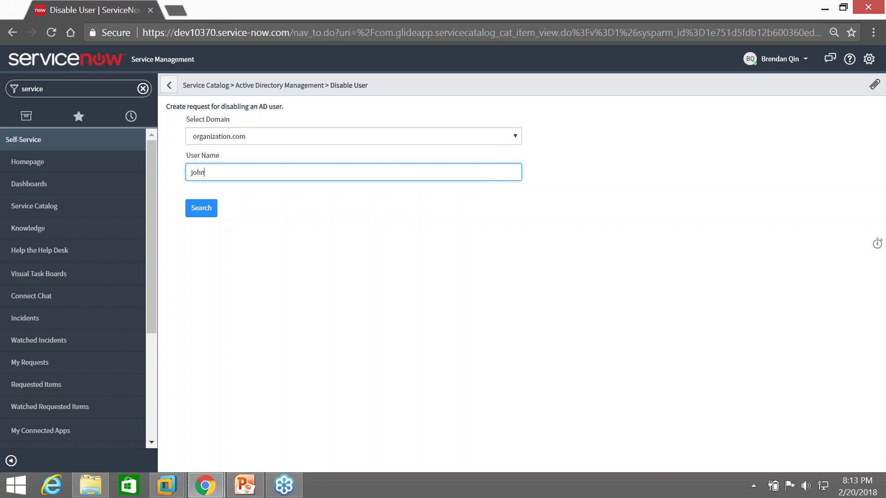
{"action": "key", "text": "Return"}
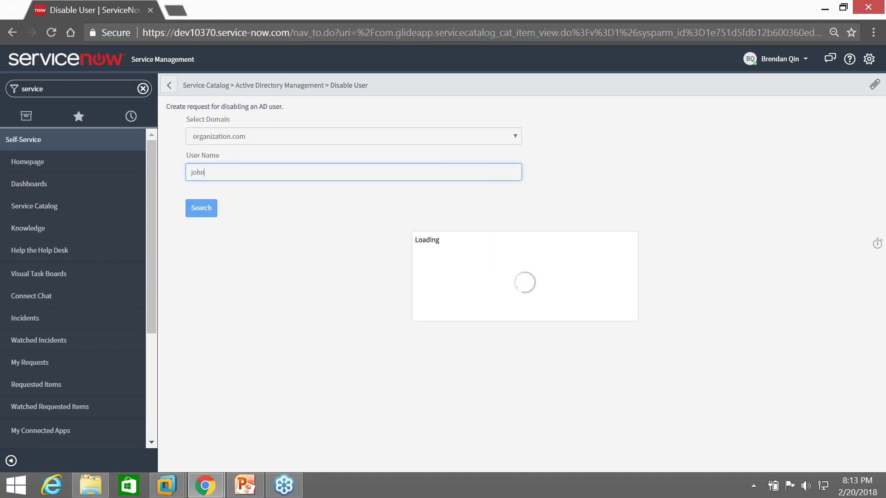
{"action": "scroll", "coordinate": [196, 350], "scroll_direction": "down", "scroll_amount": 3}
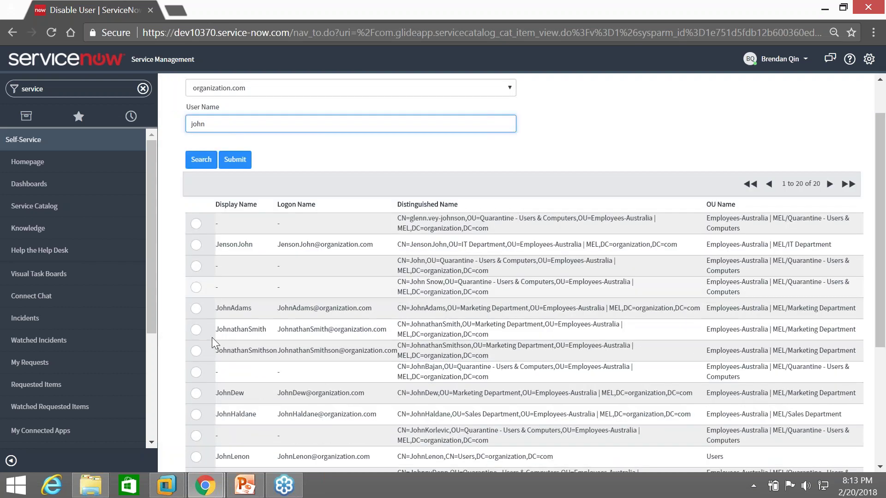
{"action": "left_click", "coordinate": [195, 330]}
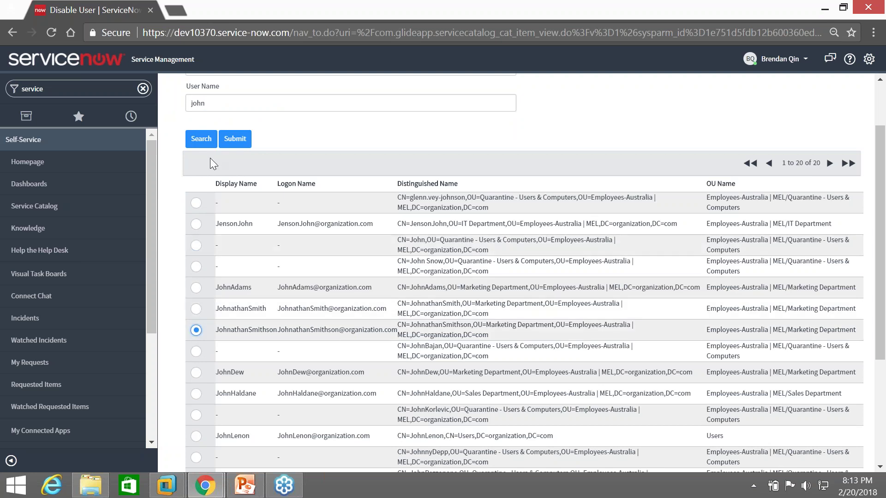
{"action": "left_click", "coordinate": [230, 143]}
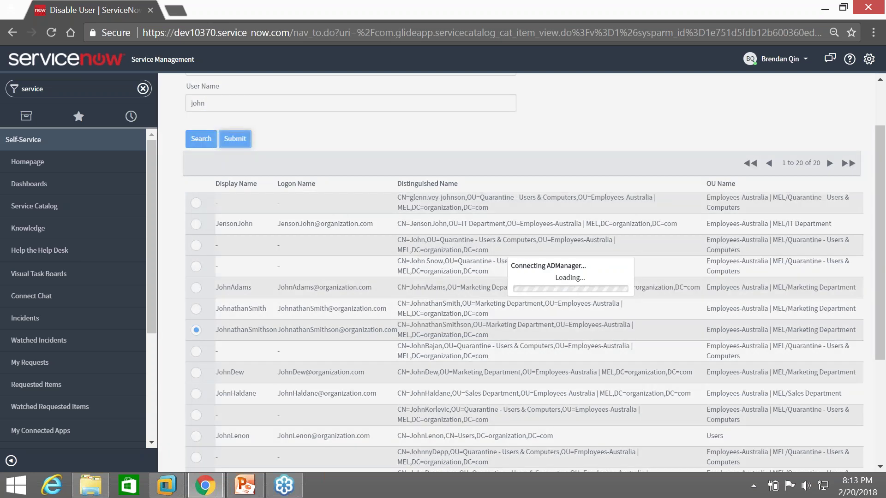
In the administrator's window, open incident INC0010006 from Incident - All
{"action": "mouse_move", "coordinate": [205, 484]}
{"action": "left_click", "coordinate": [166, 427]}
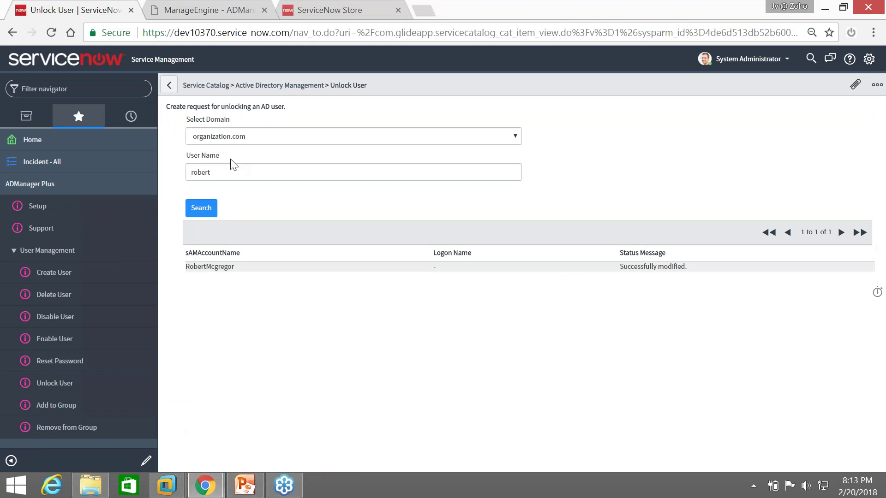
{"action": "left_click", "coordinate": [50, 163]}
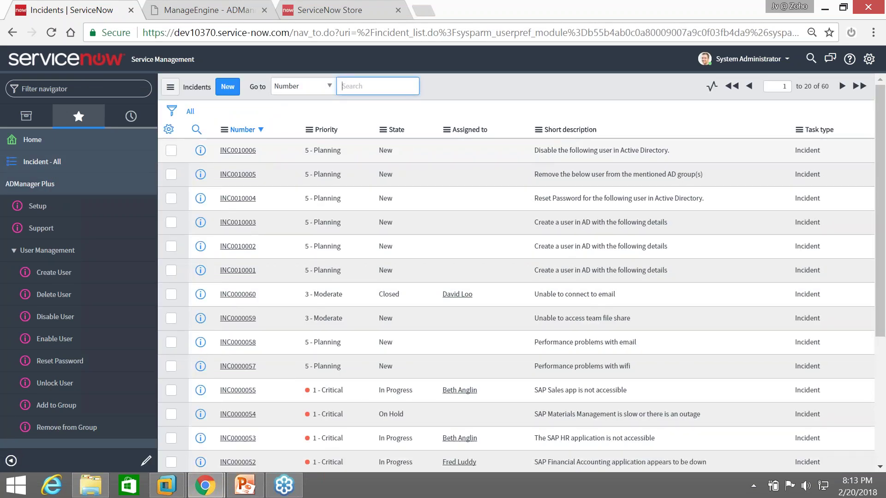
{"action": "left_click", "coordinate": [238, 151]}
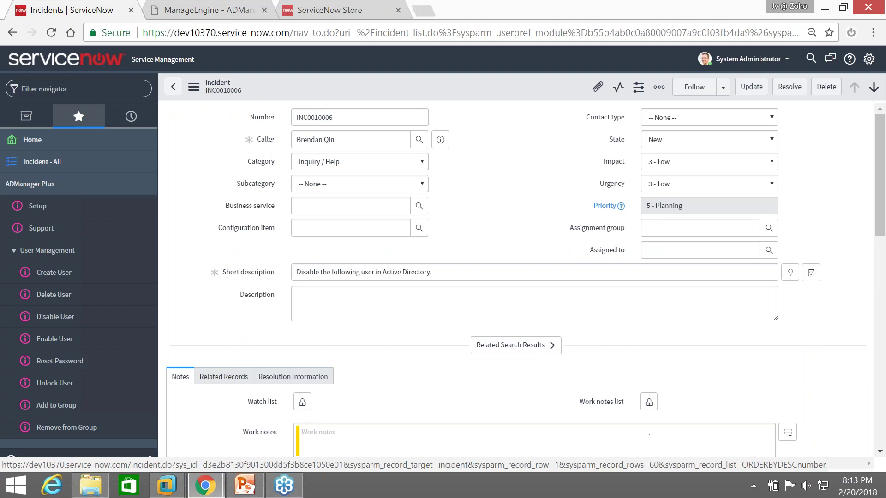
Disable the AD account requested in INC0010006 with Disable AD User, then go back to the incident
{"action": "right_click", "coordinate": [452, 92]}
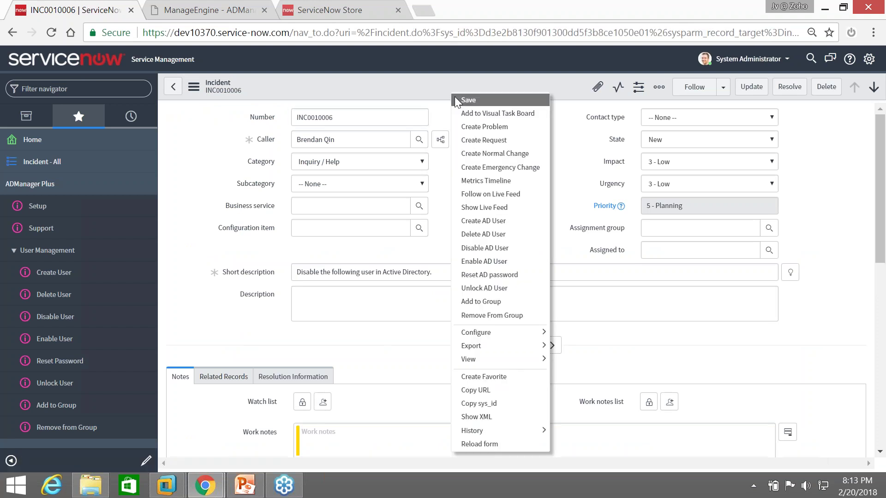
{"action": "left_click", "coordinate": [499, 248]}
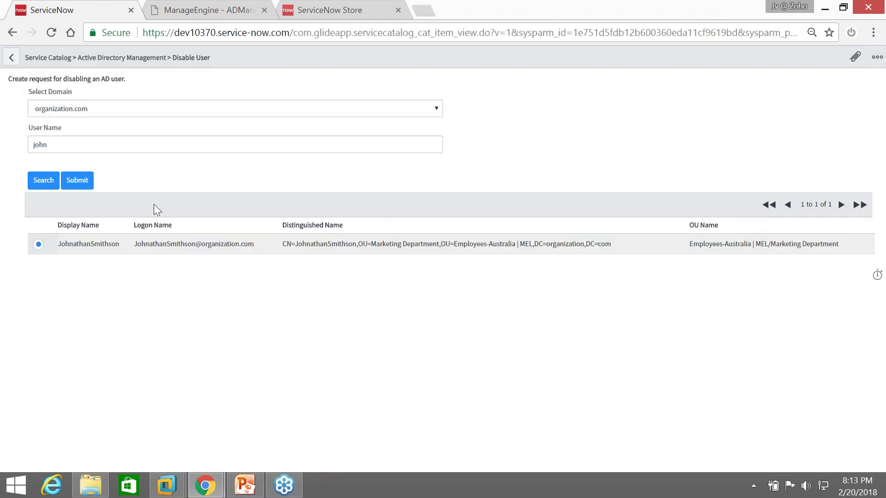
{"action": "left_click", "coordinate": [77, 180]}
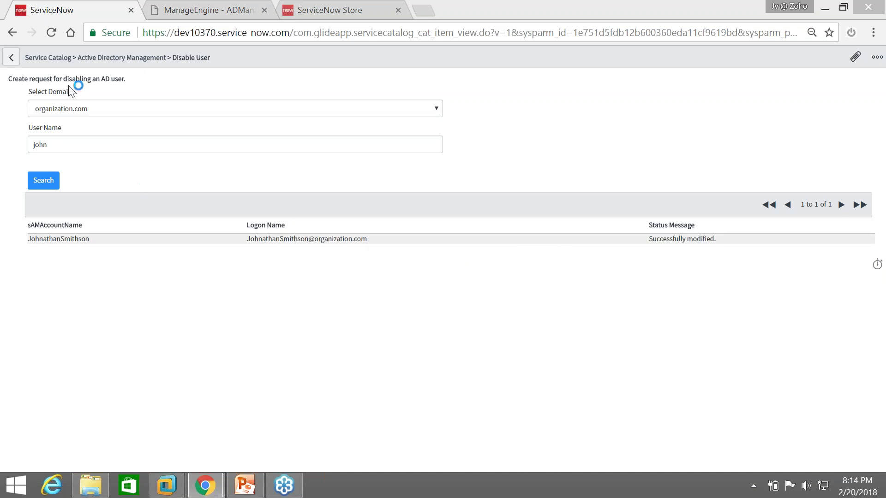
{"action": "left_click", "coordinate": [11, 57]}
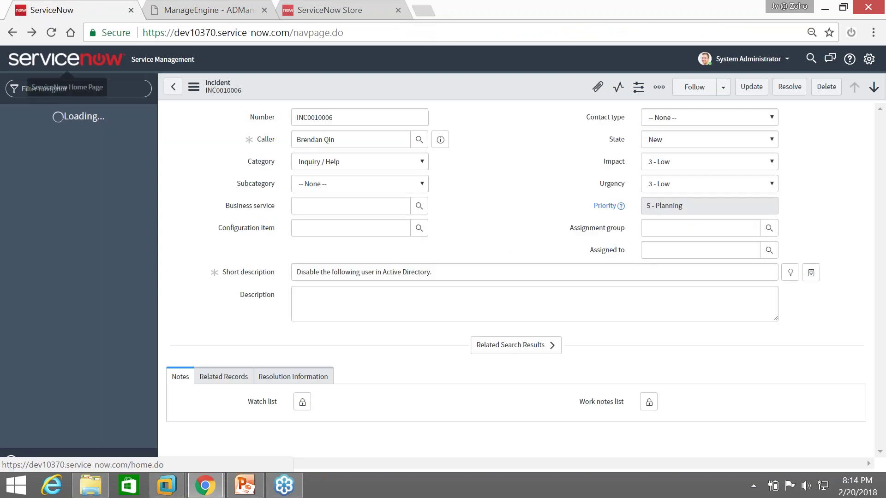
In ADManager Plus, open Admin's Delete/Disable Policy settings and review the Delete Policy options for organization.com
{"action": "left_click", "coordinate": [199, 13]}
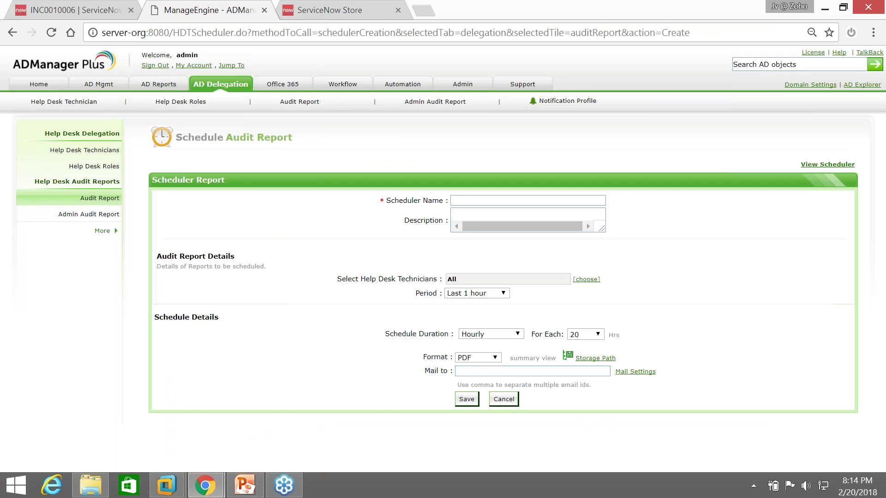
{"action": "left_click", "coordinate": [463, 87]}
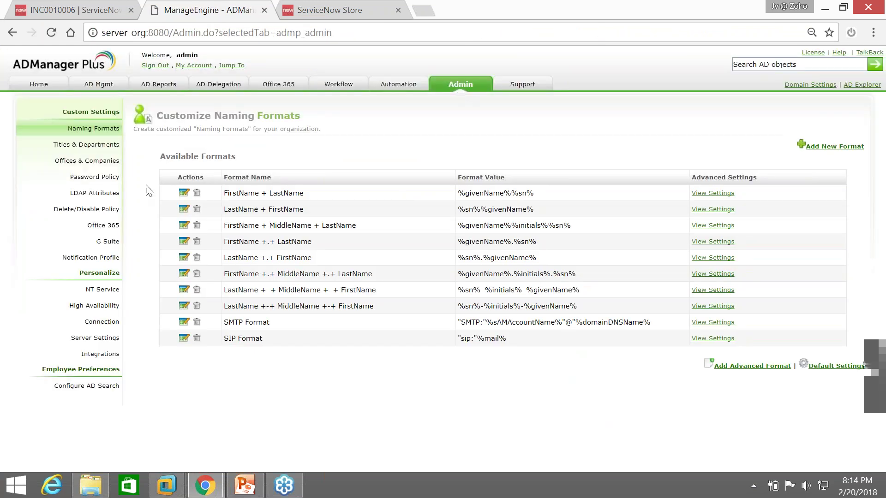
{"action": "left_click", "coordinate": [73, 211]}
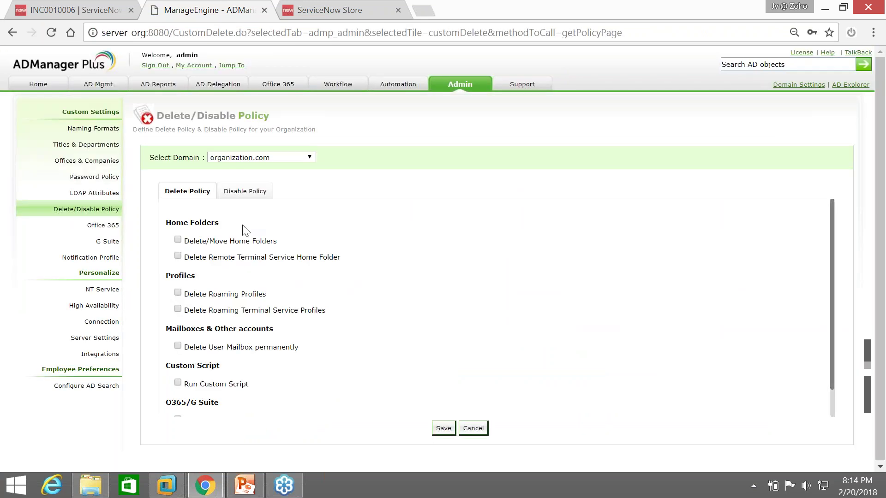
{"action": "scroll", "coordinate": [243, 240], "scroll_direction": "down", "scroll_amount": 1}
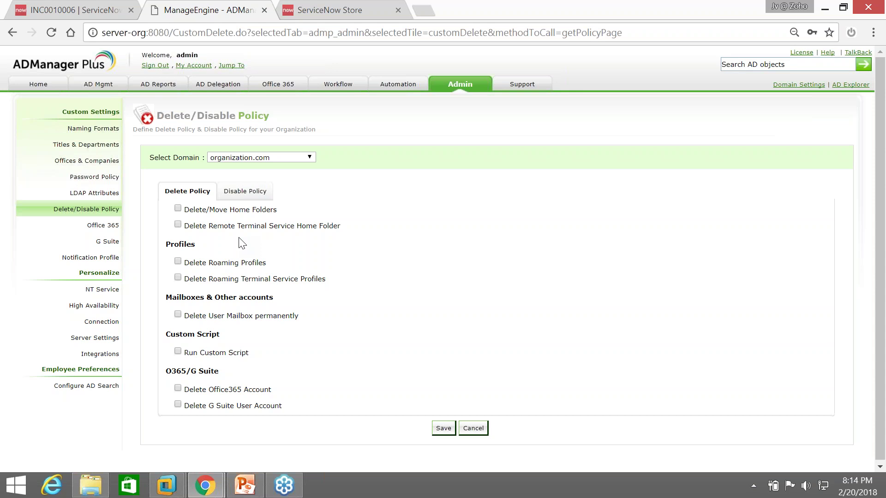
{"action": "scroll", "coordinate": [242, 244], "scroll_direction": "up", "scroll_amount": 1}
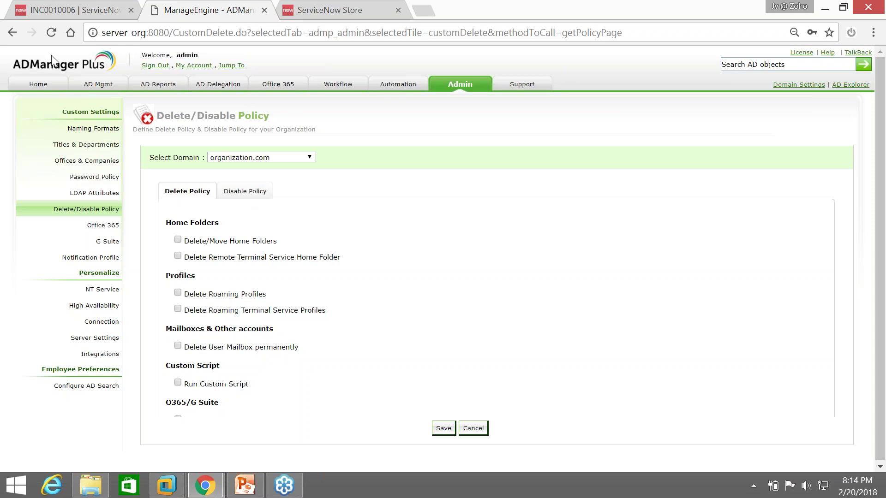
Tick home folder, roaming profile, Office365 and G Suite account deletion in the Delete Policy, leaving custom script off
{"action": "left_click", "coordinate": [175, 241]}
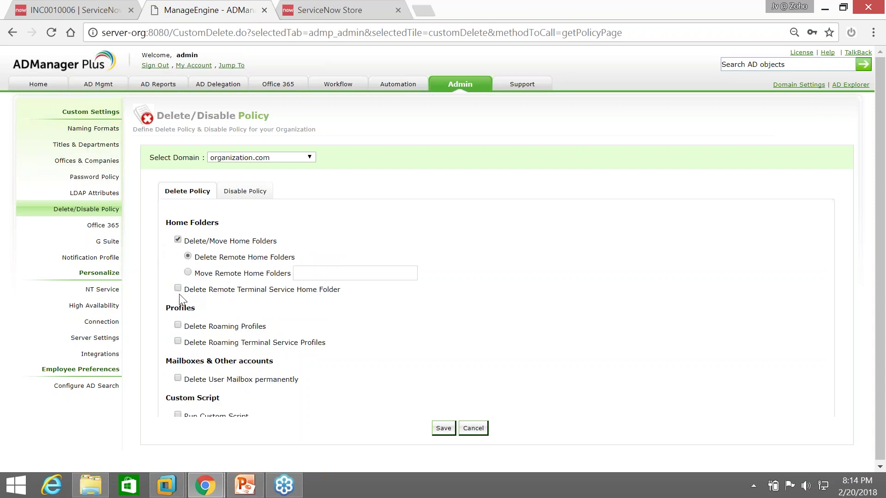
{"action": "scroll", "coordinate": [179, 296], "scroll_direction": "down", "scroll_amount": 2}
{"action": "left_click", "coordinate": [177, 261]}
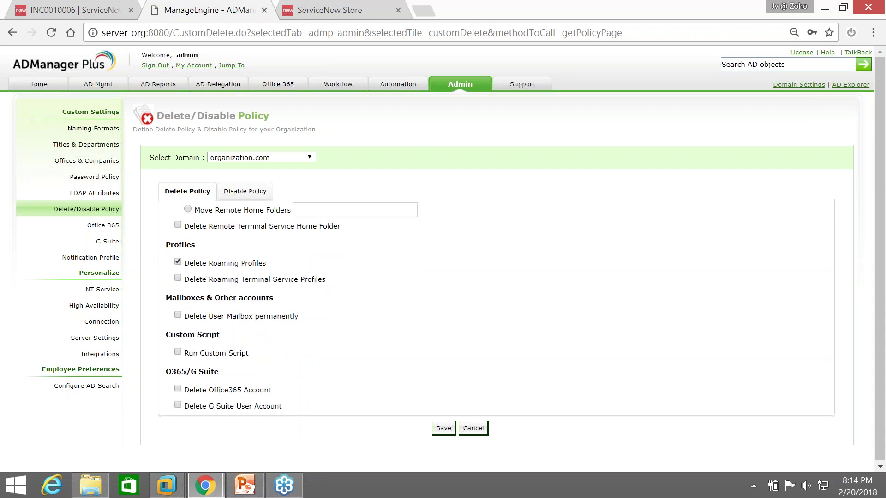
{"action": "left_click", "coordinate": [178, 352]}
{"action": "left_click", "coordinate": [203, 353]}
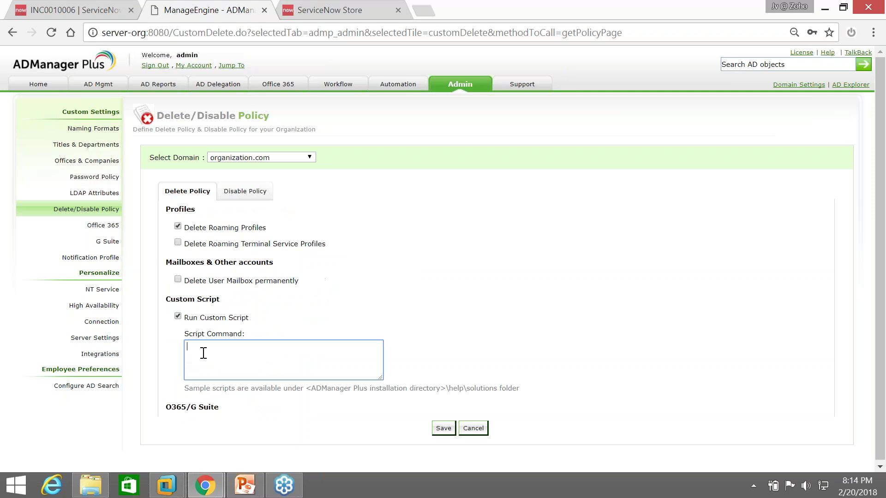
{"action": "scroll", "coordinate": [203, 353], "scroll_direction": "down", "scroll_amount": 1}
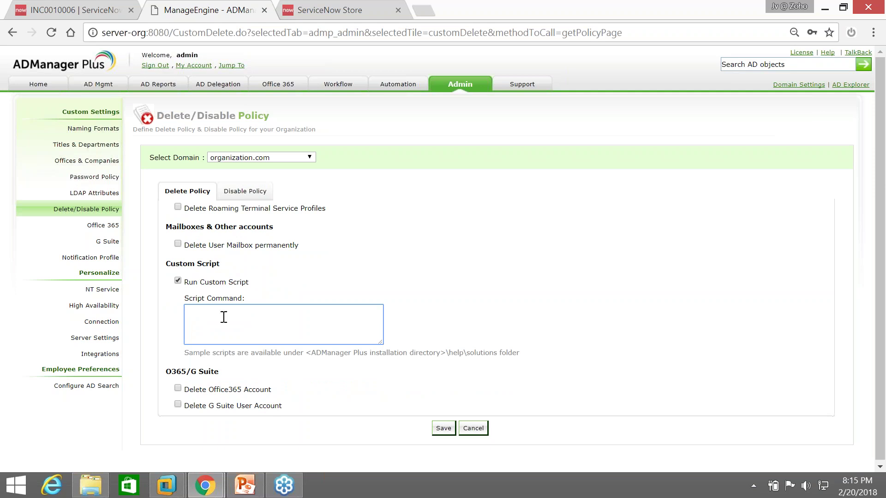
{"action": "left_click", "coordinate": [177, 281]}
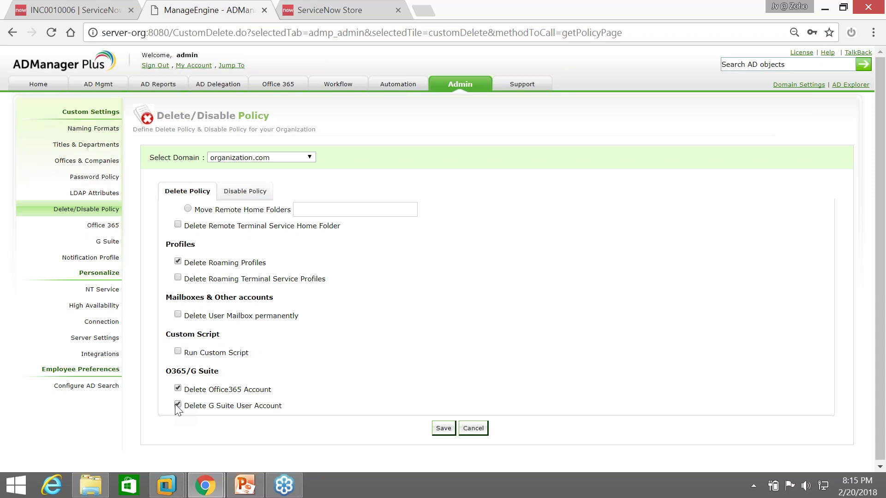
{"action": "left_click_drag", "start_coordinate": [184, 390], "coordinate": [272, 390]}
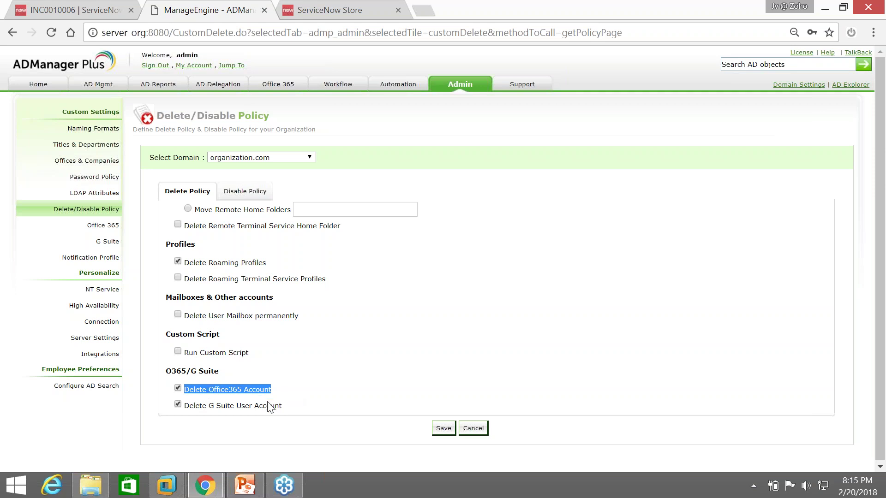
{"action": "left_click", "coordinate": [238, 194]}
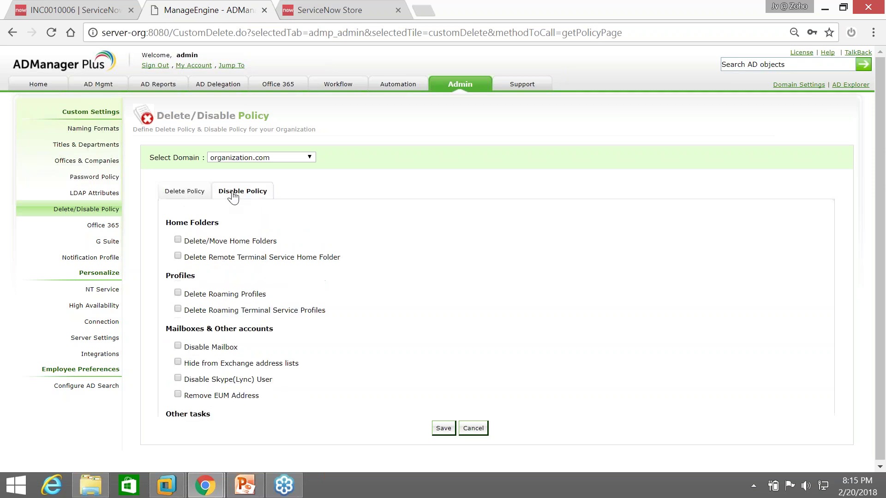
Enable Run Custom Script and Move users to Container in the Disable Policy, then return to the Home dashboard
{"action": "scroll", "coordinate": [220, 276], "scroll_direction": "down", "scroll_amount": 3}
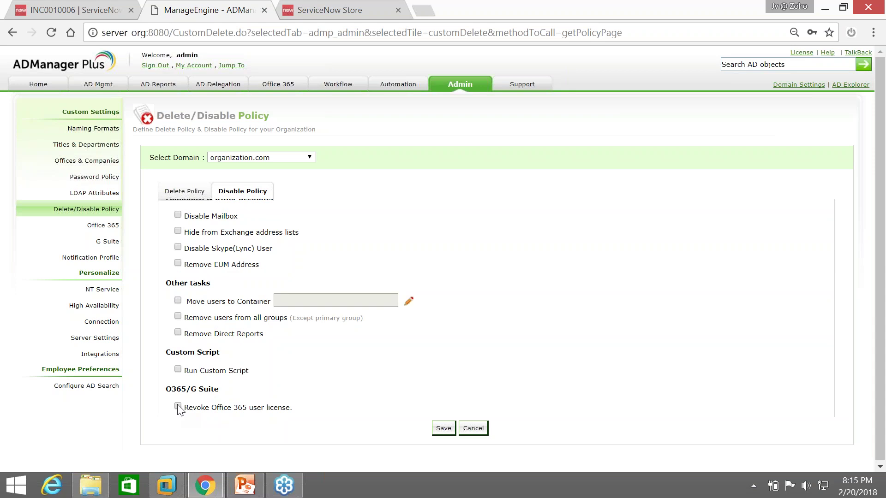
{"action": "left_click", "coordinate": [178, 369]}
{"action": "left_click", "coordinate": [178, 265]}
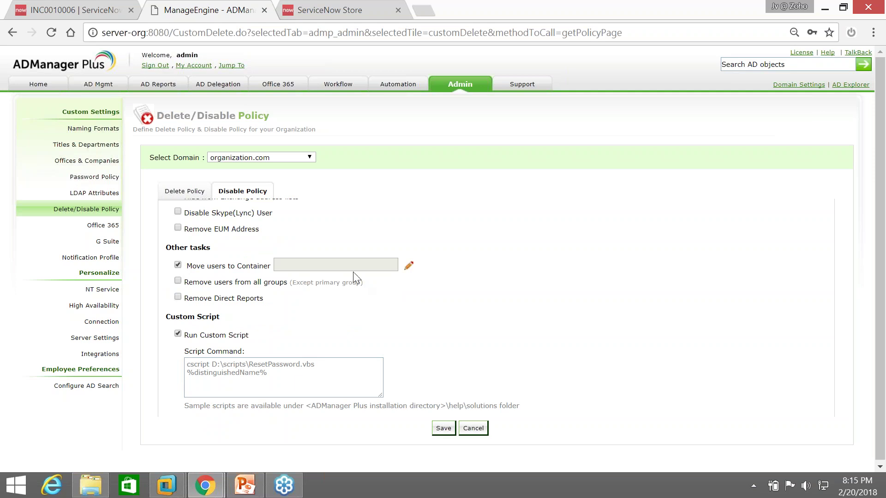
{"action": "scroll", "coordinate": [249, 318], "scroll_direction": "up", "scroll_amount": 2}
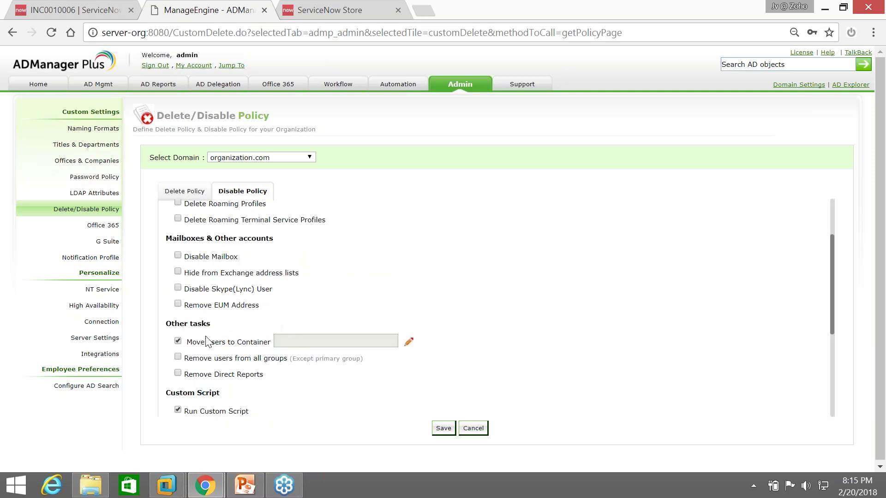
{"action": "scroll", "coordinate": [248, 330], "scroll_direction": "up", "scroll_amount": 2}
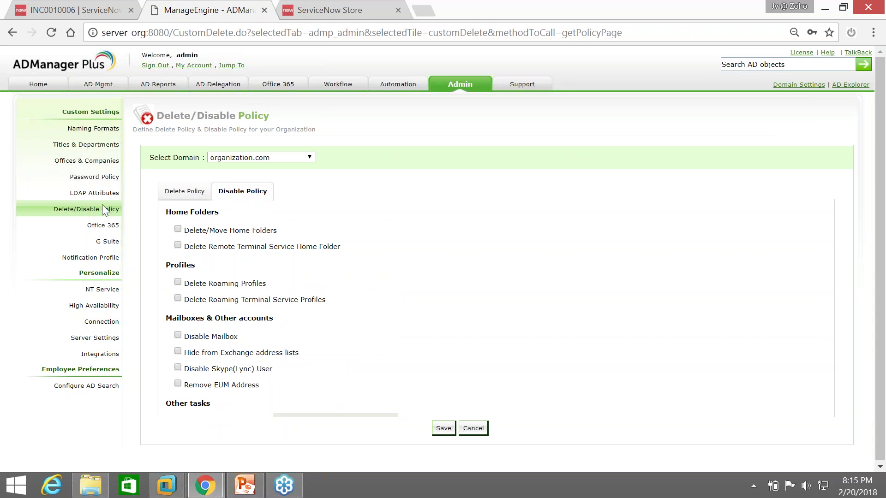
{"action": "left_click", "coordinate": [38, 85]}
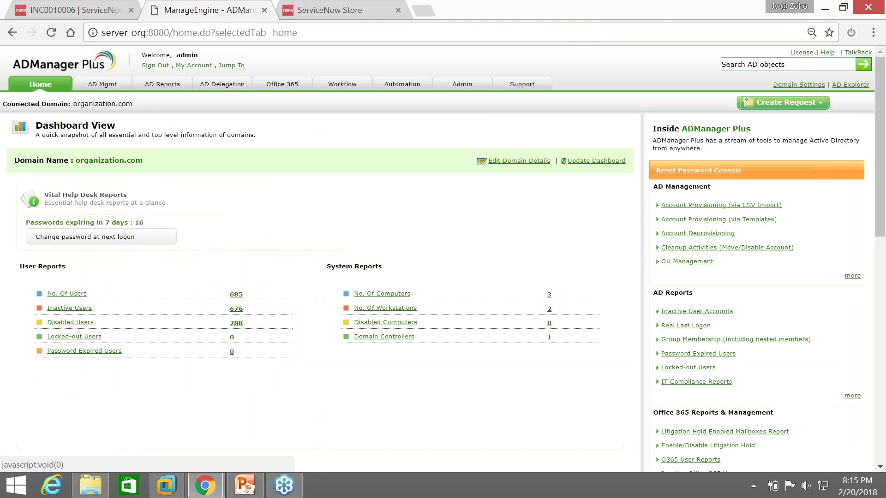
Show the ADManager Plus app listing in the ServiceNow Store, highlighting its title
{"action": "left_click", "coordinate": [323, 10]}
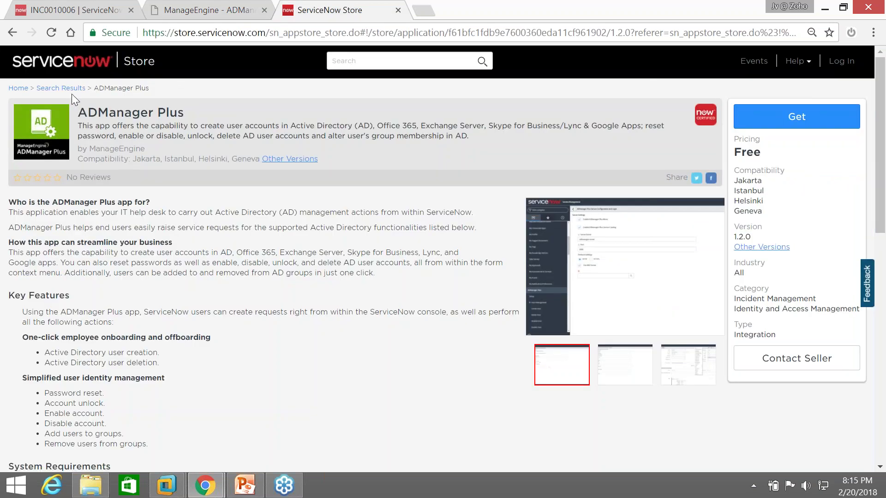
{"action": "triple_click", "coordinate": [115, 113]}
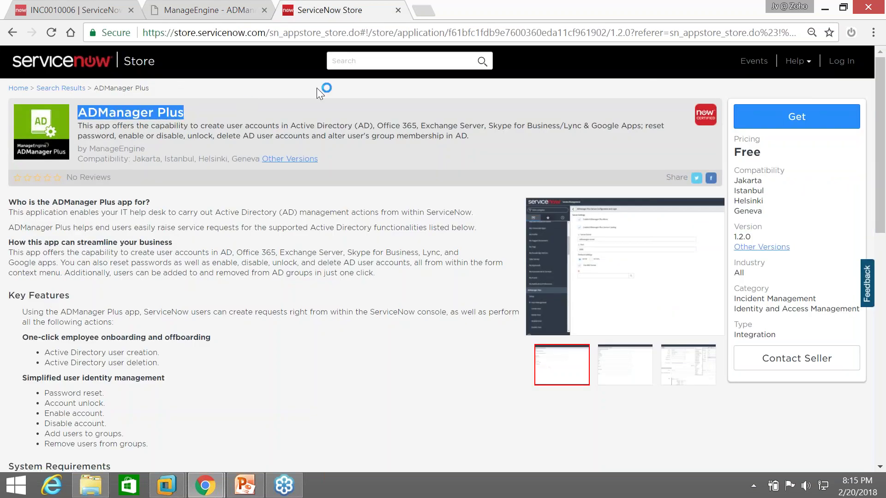
{"action": "left_click", "coordinate": [344, 65]}
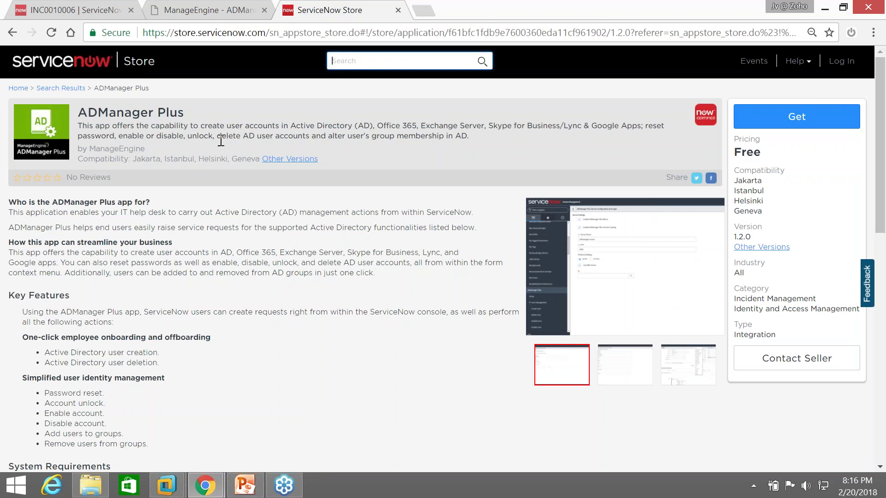
Bring up the PowerPoint deck and move through slide 8 to slide 9 on password-management challenges
{"action": "left_click", "coordinate": [255, 478]}
{"action": "left_click", "coordinate": [47, 334]}
{"action": "left_click", "coordinate": [40, 355]}
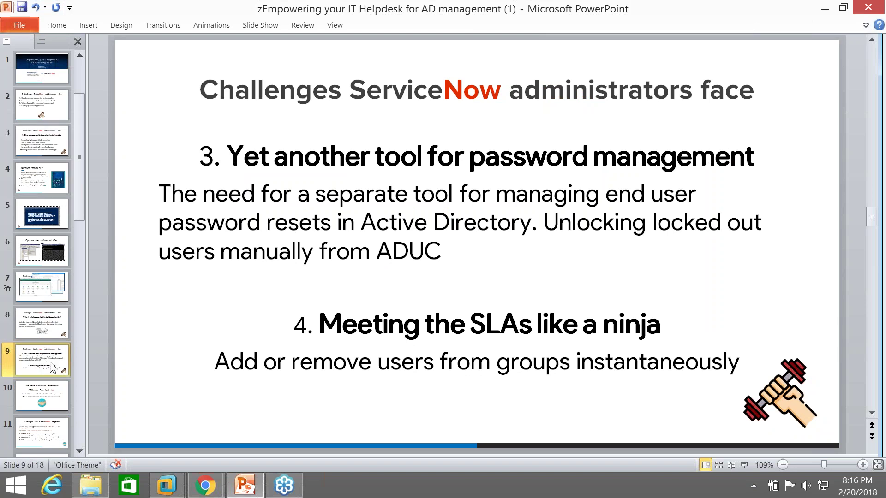
Show slide 10, 'The Game Changing Handshake', highlighting its goo.gl link, then return to the Store listing
{"action": "left_click", "coordinate": [42, 396]}
{"action": "left_click_drag", "start_coordinate": [558, 242], "coordinate": [721, 242]}
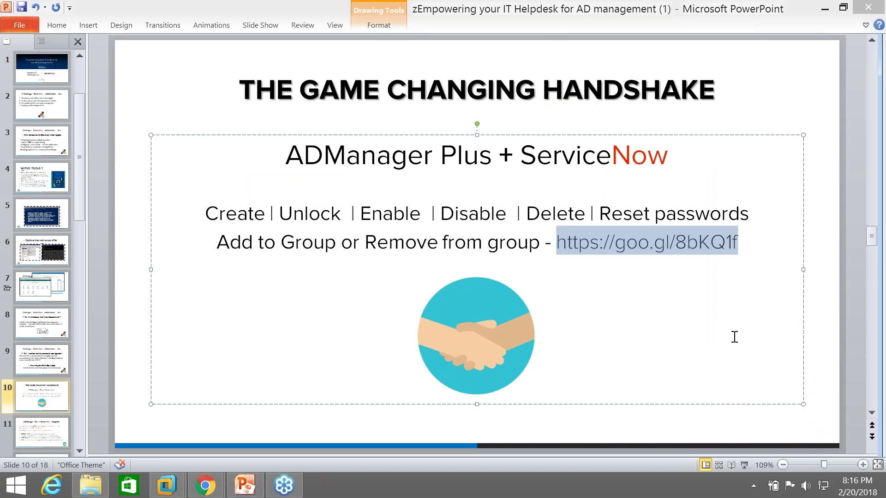
{"action": "mouse_move", "coordinate": [205, 485]}
{"action": "left_click", "coordinate": [270, 442]}
{"action": "left_click", "coordinate": [192, 373]}
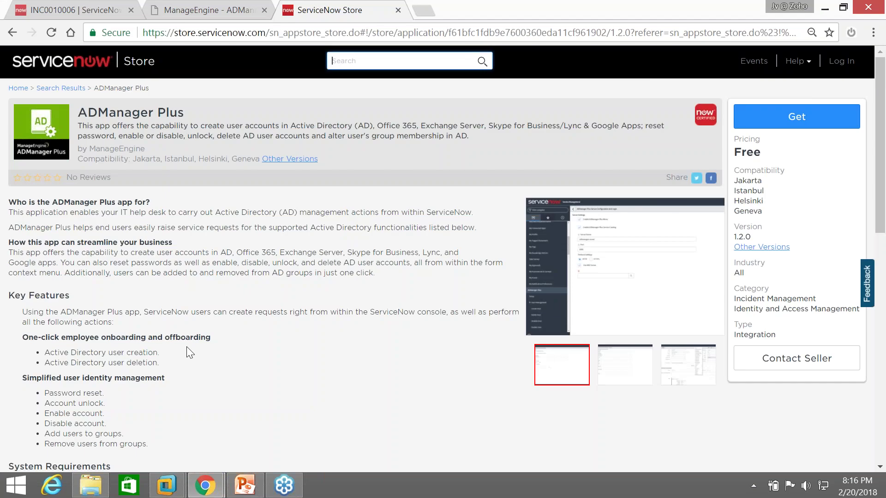
{"action": "scroll", "coordinate": [190, 352], "scroll_direction": "down", "scroll_amount": 11}
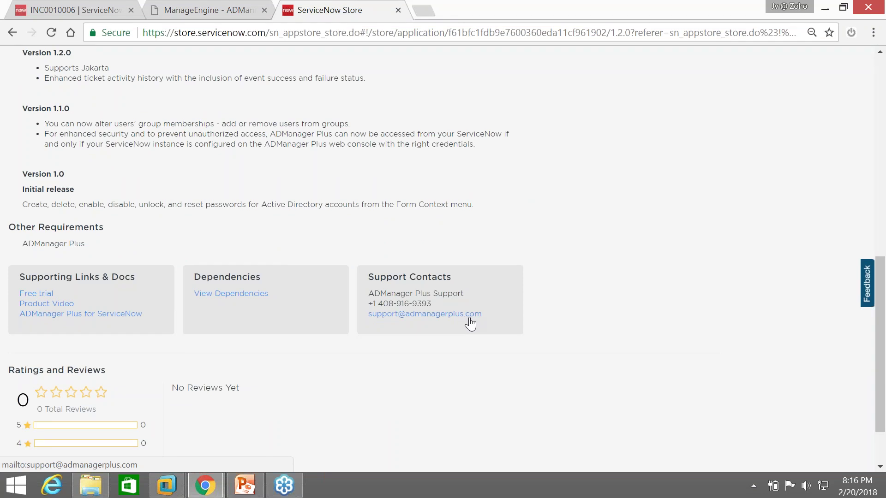
{"action": "scroll", "coordinate": [461, 269], "scroll_direction": "up", "scroll_amount": 5}
{"action": "scroll", "coordinate": [457, 271], "scroll_direction": "up", "scroll_amount": 7}
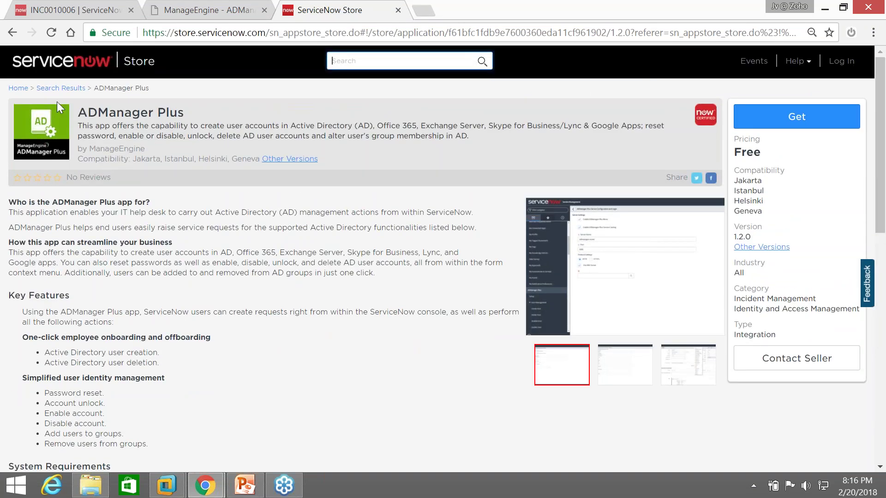
{"action": "left_click", "coordinate": [249, 491]}
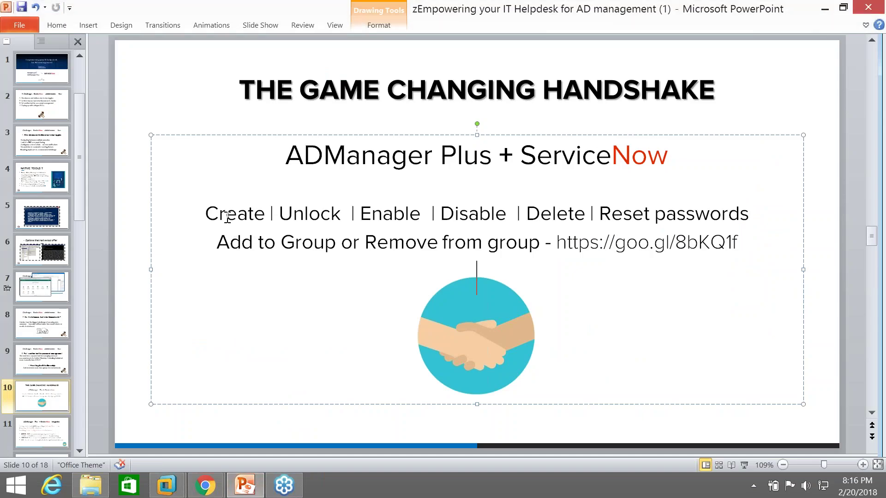
On slide 11, highlight '360° user provisioning', 'smart templates', 'deprovisioning' and 'password reset'
{"action": "scroll", "coordinate": [115, 353], "scroll_direction": "down", "scroll_amount": 2}
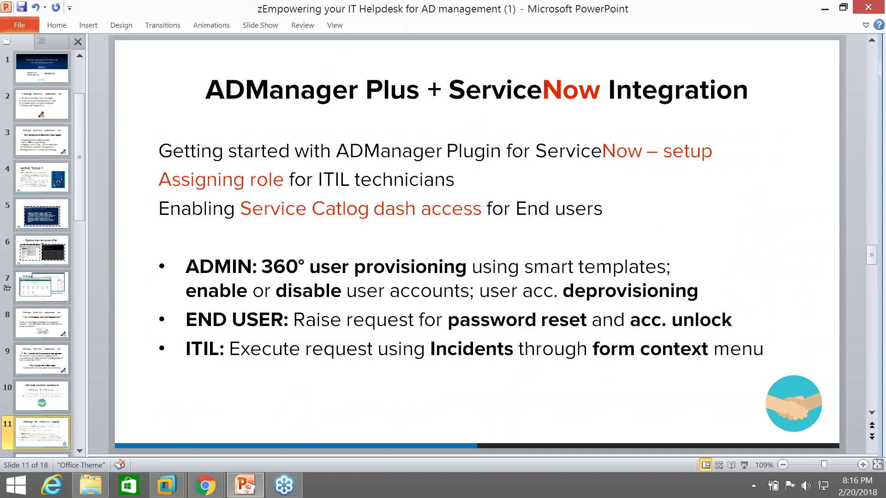
{"action": "left_click_drag", "start_coordinate": [263, 272], "coordinate": [467, 272]}
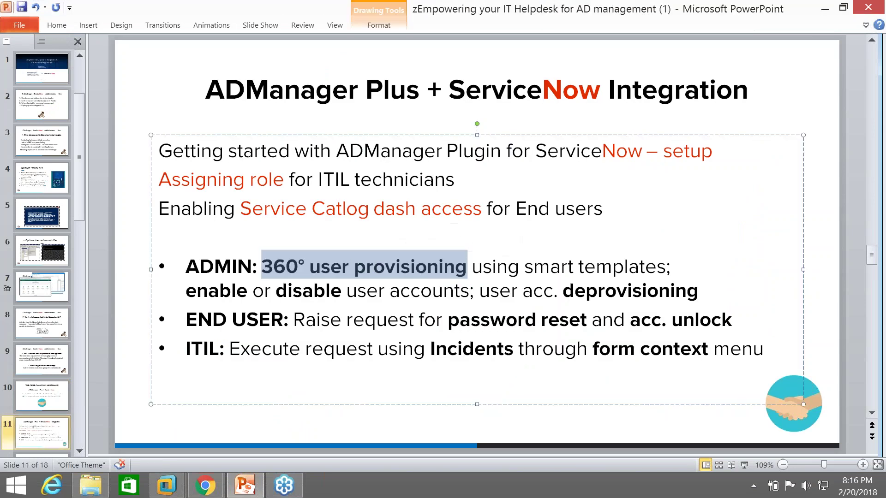
{"action": "left_click_drag", "start_coordinate": [525, 272], "coordinate": [634, 272]}
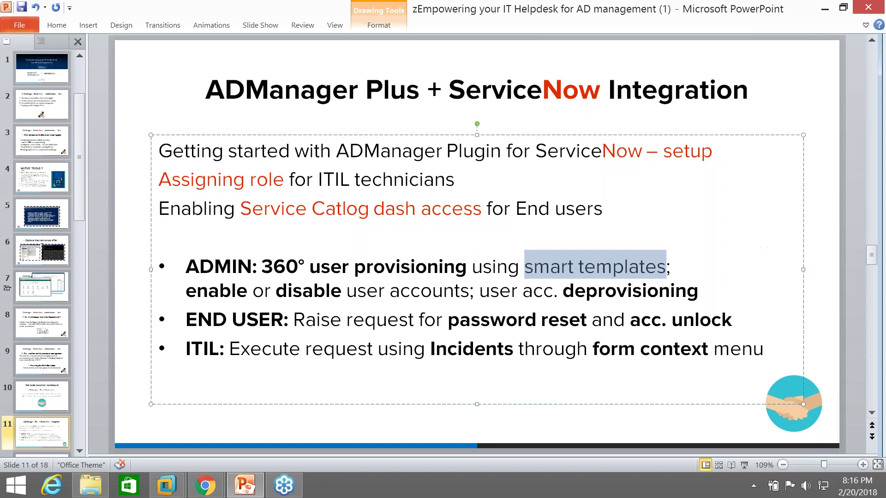
{"action": "double_click", "coordinate": [588, 288]}
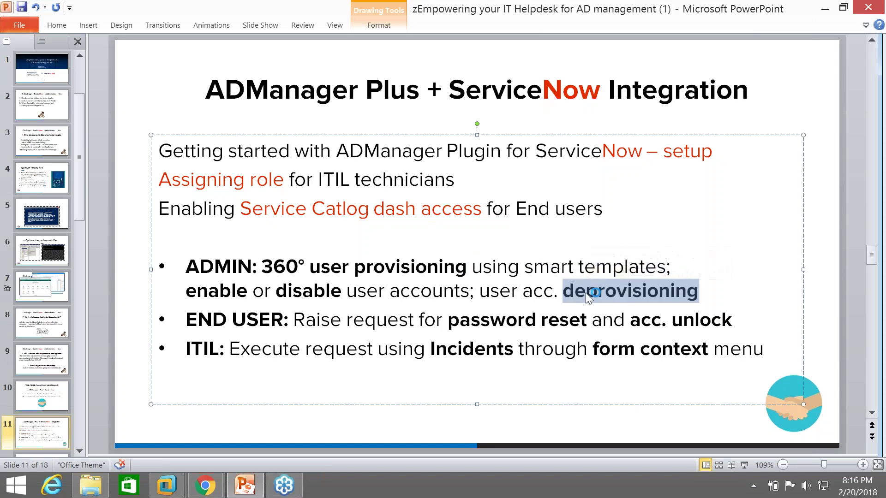
{"action": "left_click_drag", "start_coordinate": [450, 320], "coordinate": [570, 318]}
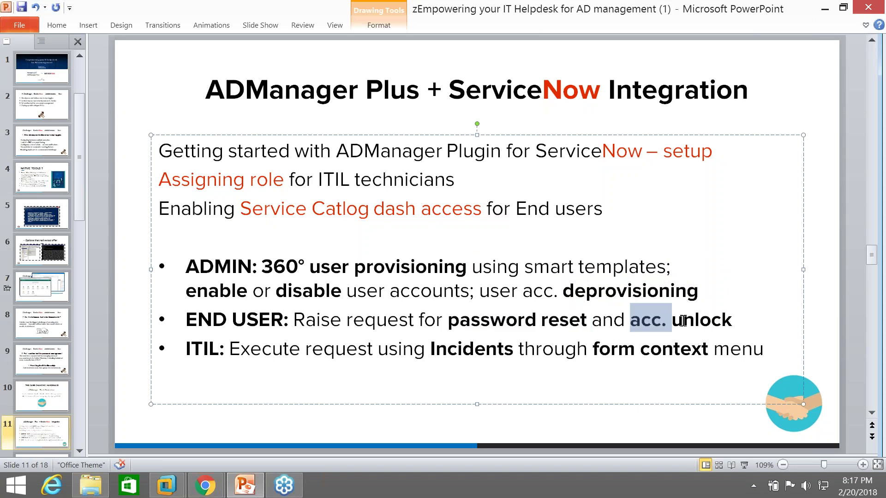